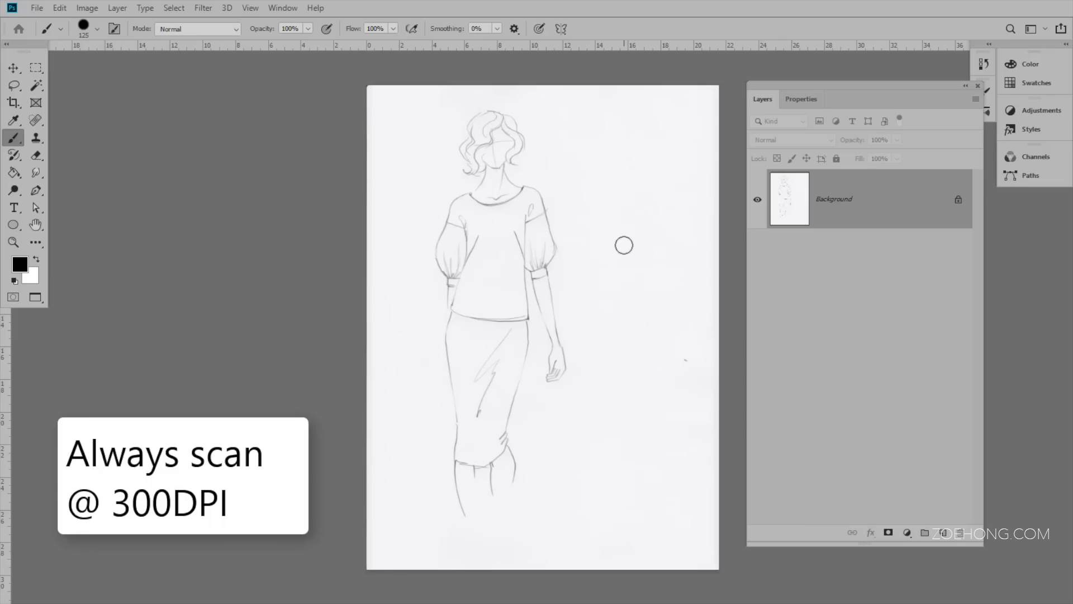
Examine the scanned sketch's pencil lines and paper texture up close around the hair and face
left_click(13, 242)
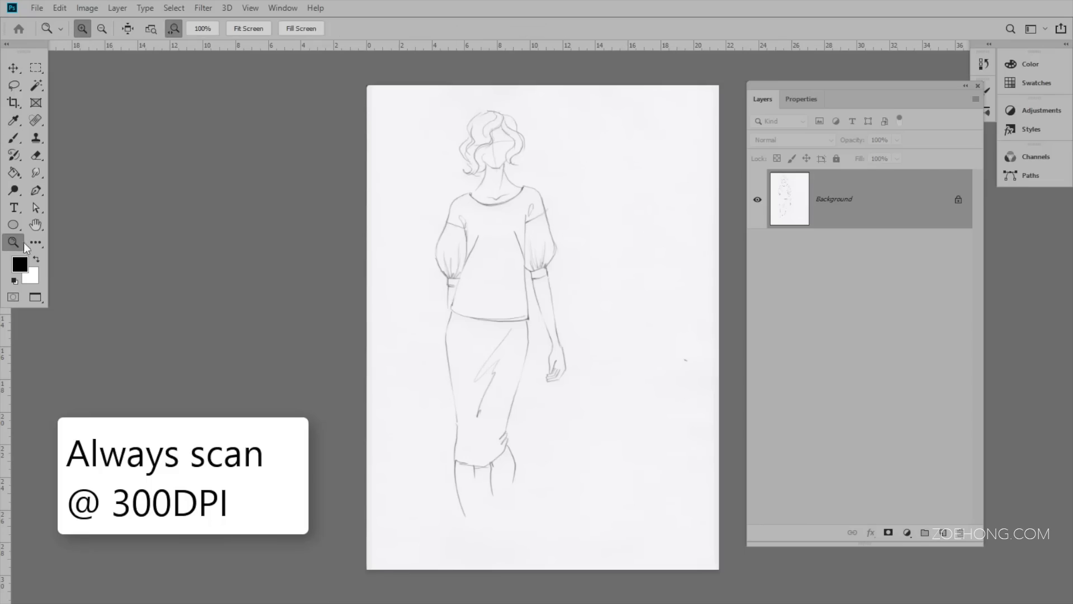
left_click_drag(421, 149, 471, 194)
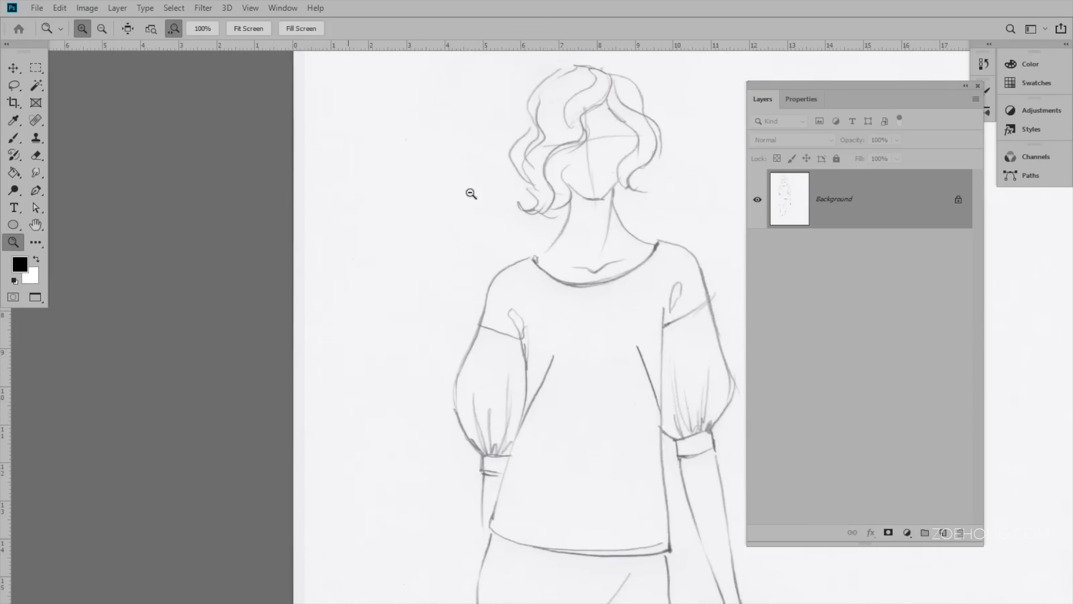
left_click_drag(646, 359, 494, 358)
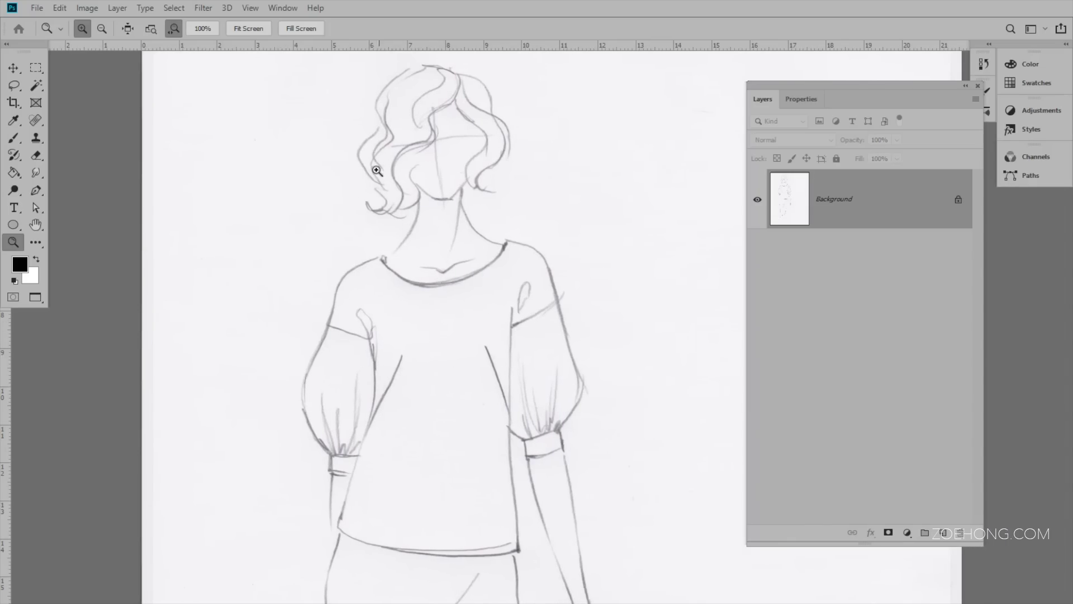
left_click_drag(374, 191, 486, 322)
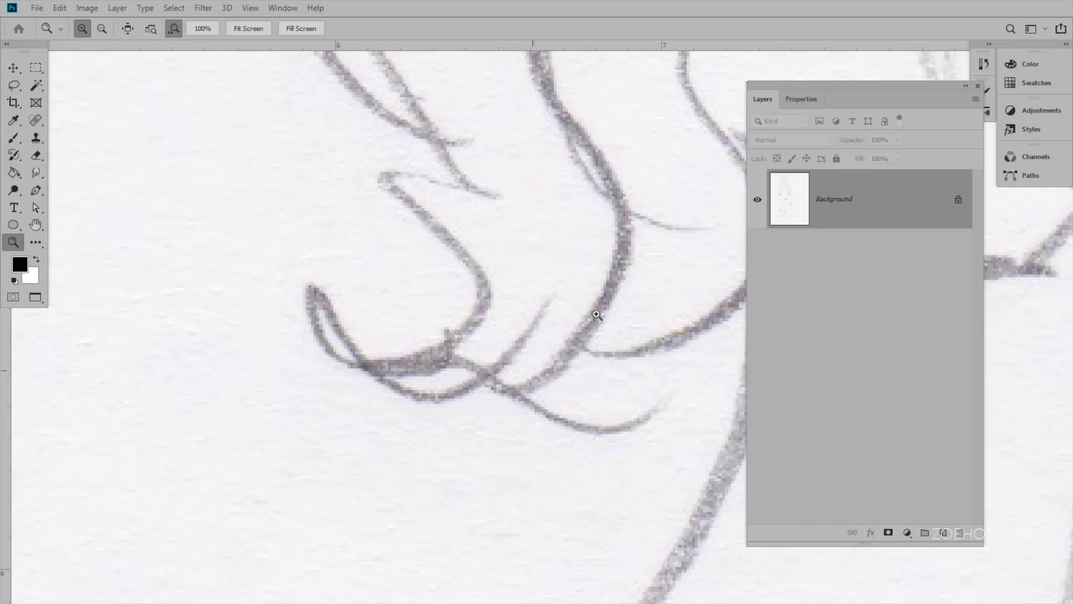
left_click_drag(561, 172, 412, 451)
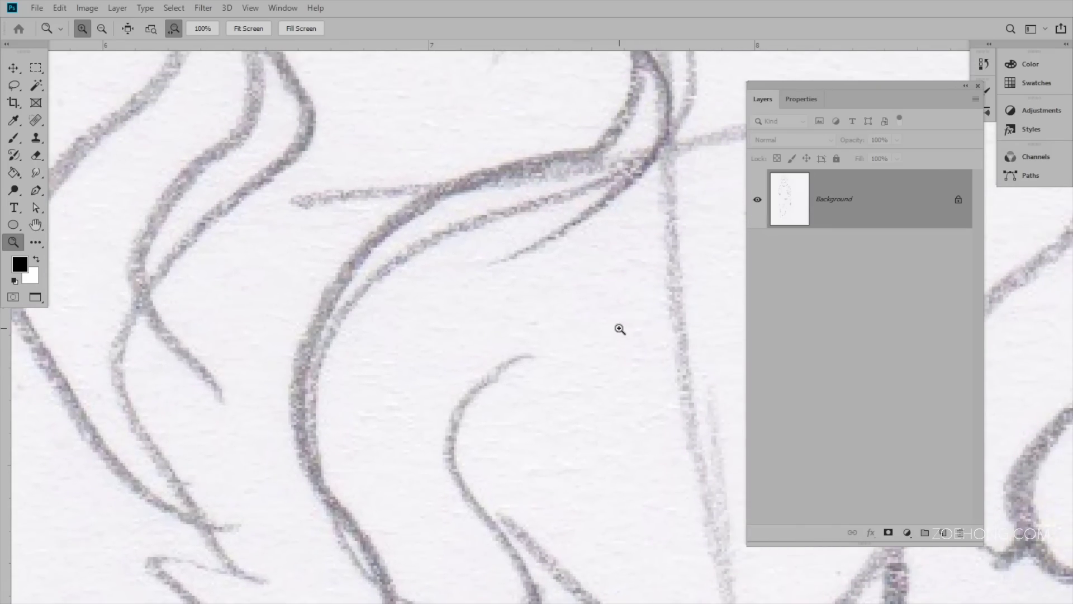
left_click(619, 329, "alt")
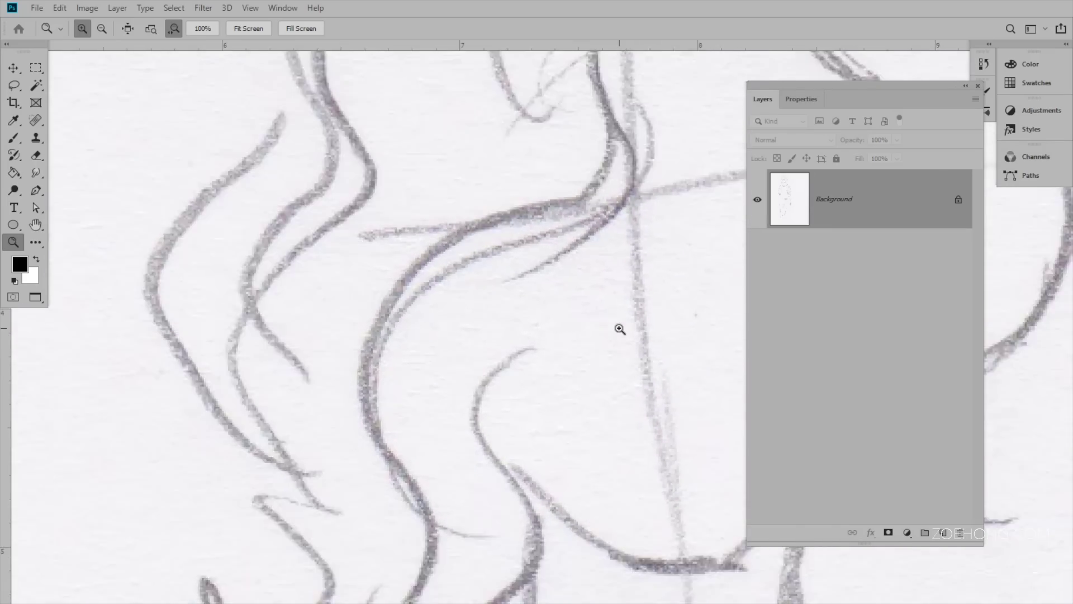
left_click_drag(571, 418, 387, 263)
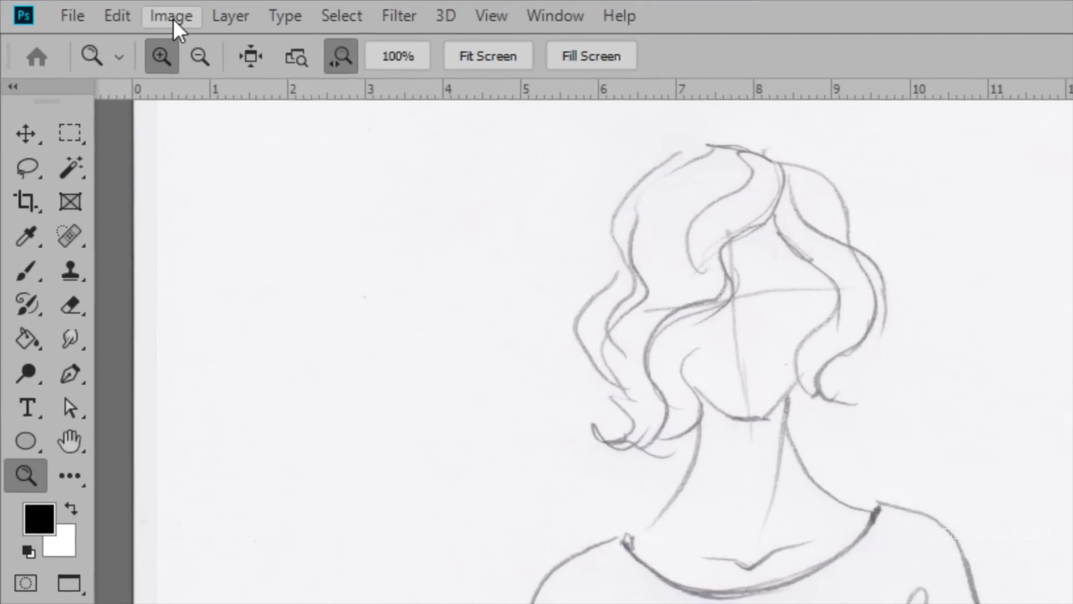
Desaturate the scanned fashion sketch to remove its colour cast
left_click(172, 18)
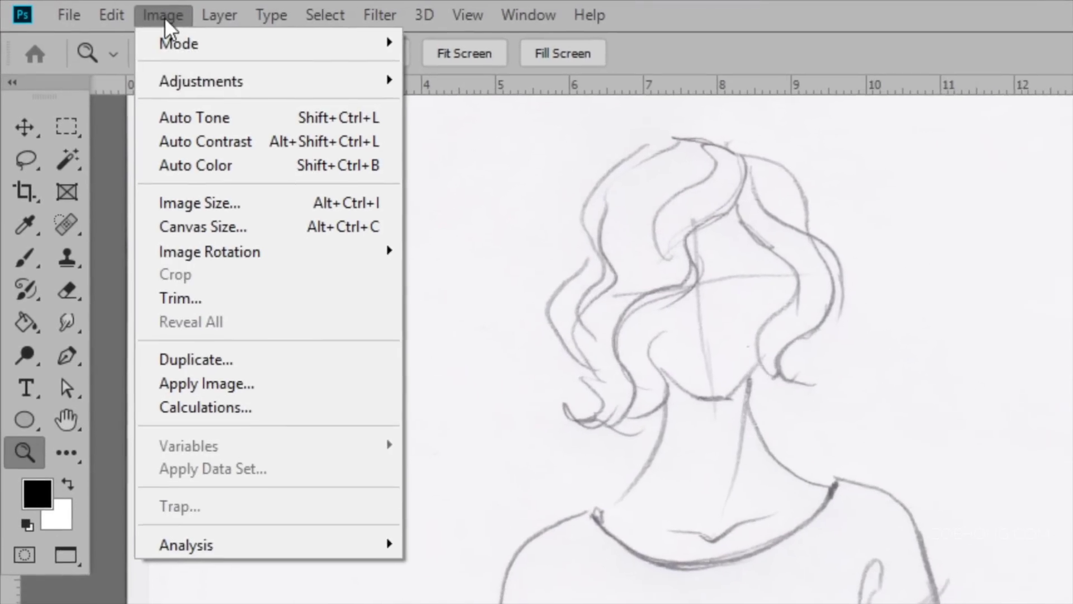
mouse_move(167, 93)
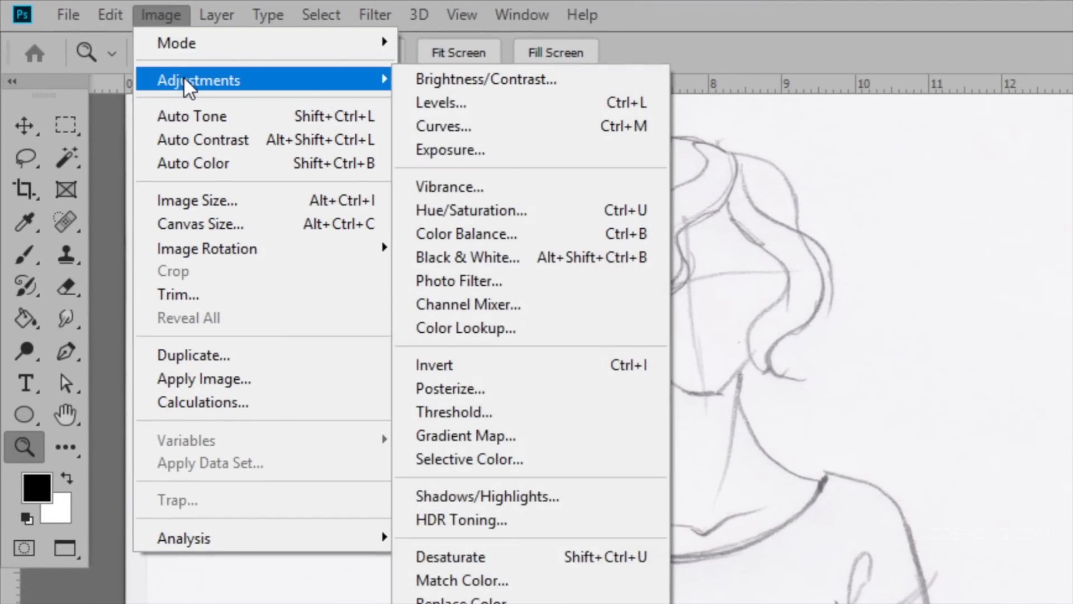
left_click(484, 559)
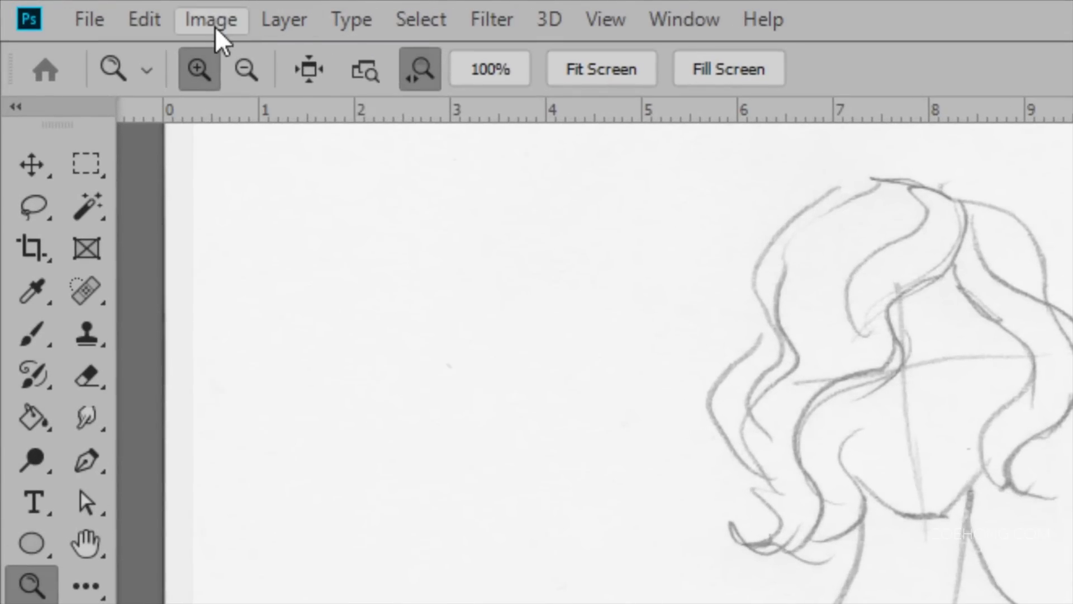
Open the Levels adjustment for the sketch and move its dialog clear of the figure
left_click(213, 21)
mouse_move(242, 98)
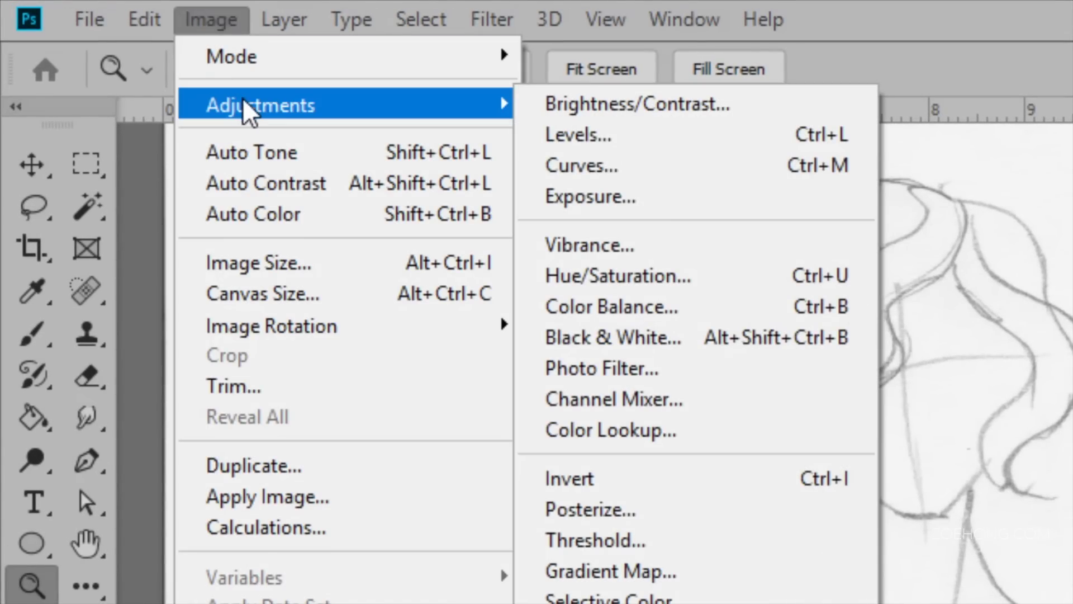
left_click(541, 133)
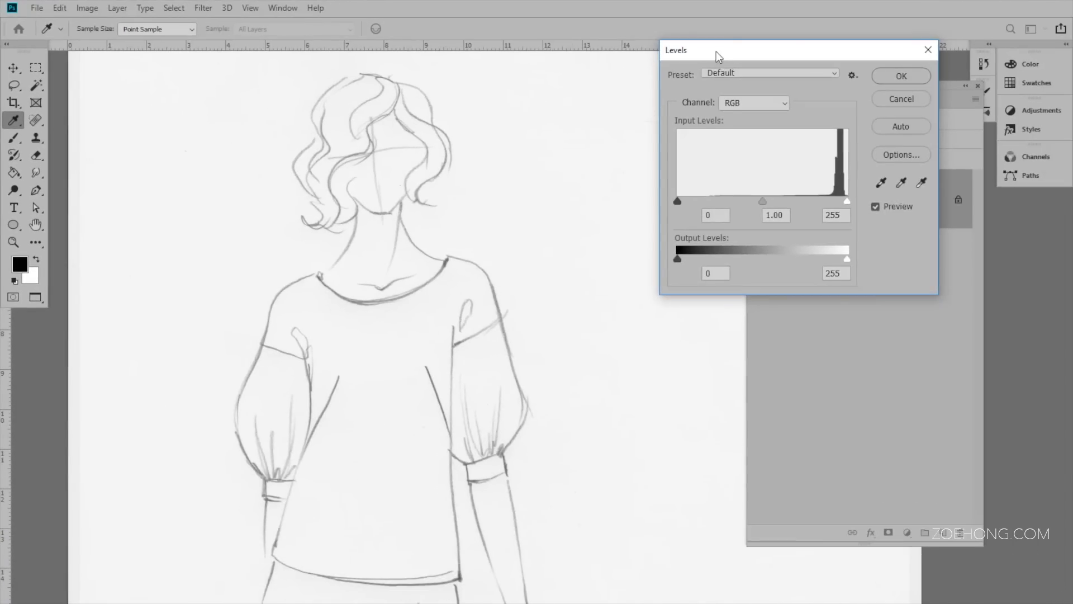
left_click_drag(859, 62, 687, 70)
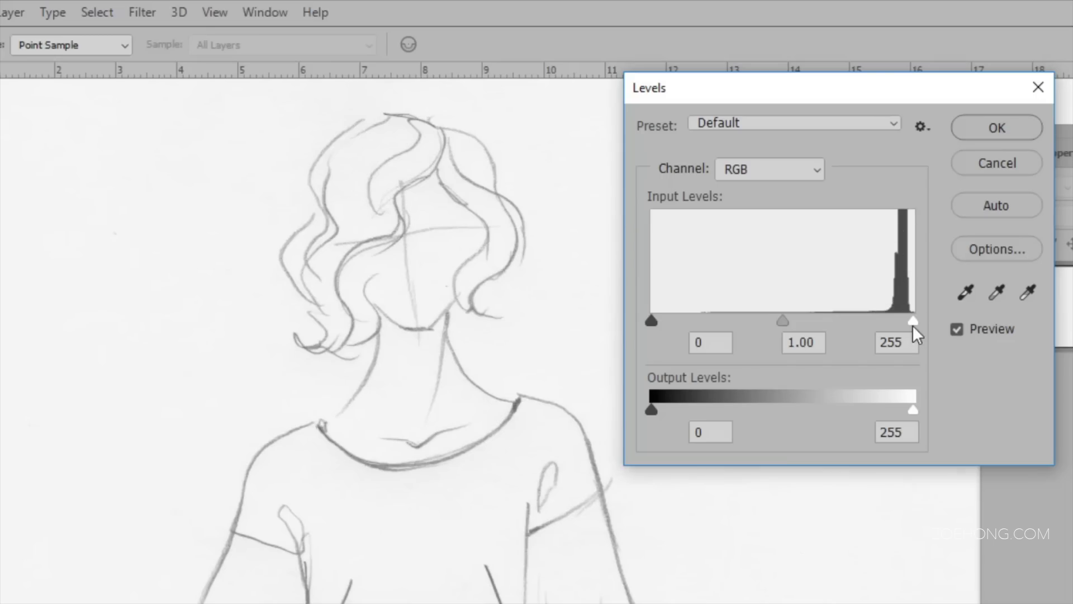
Try out white input levels of 231, 227 and 184 on the sketch
left_click_drag(913, 322, 888, 321)
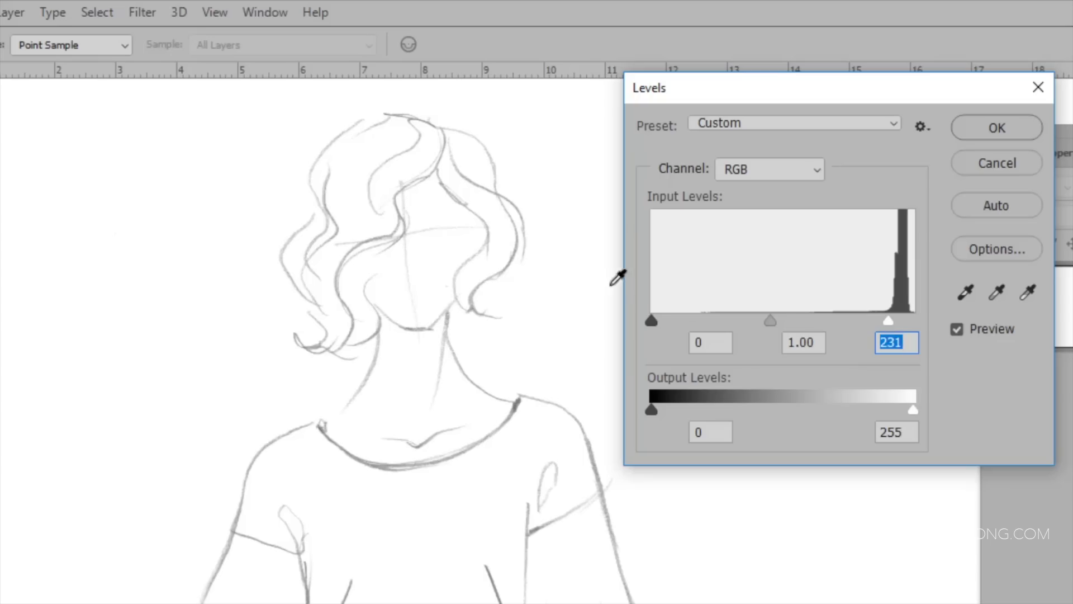
left_click_drag(886, 322, 912, 322)
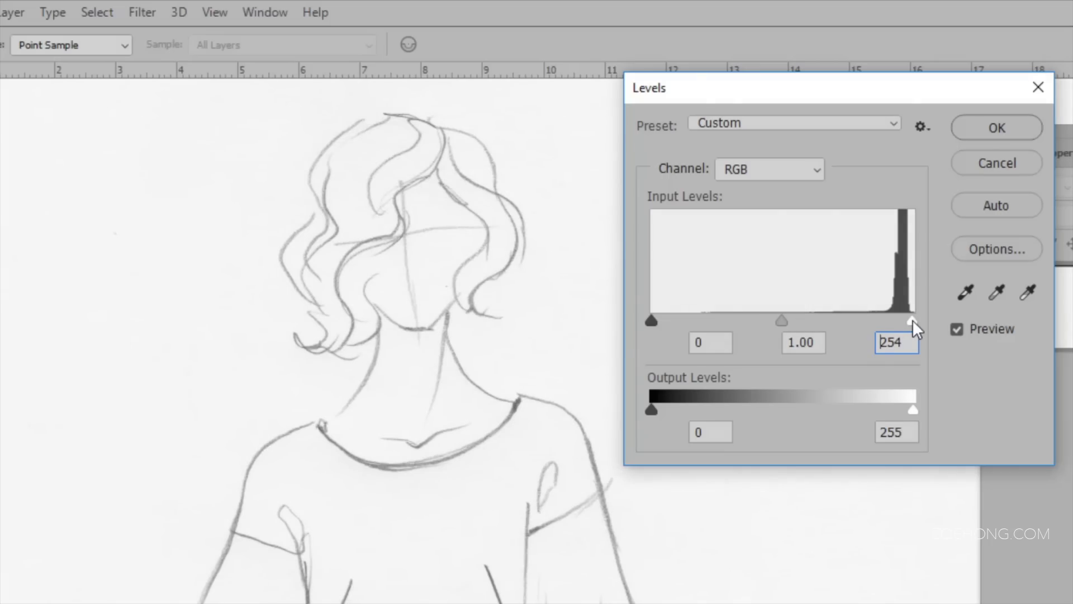
left_click_drag(913, 323, 891, 323)
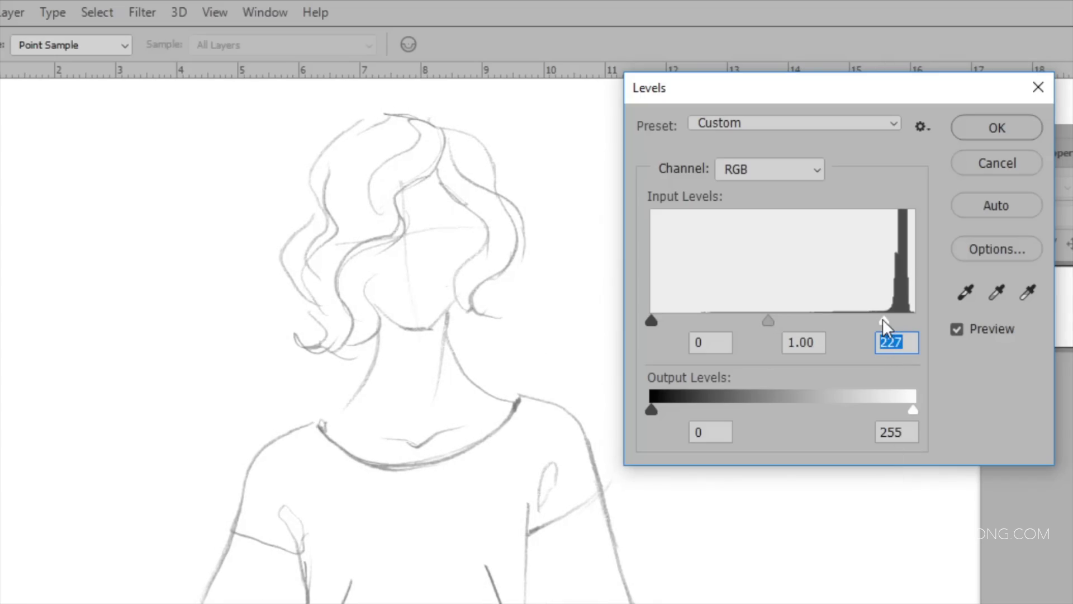
left_click_drag(883, 325, 843, 327)
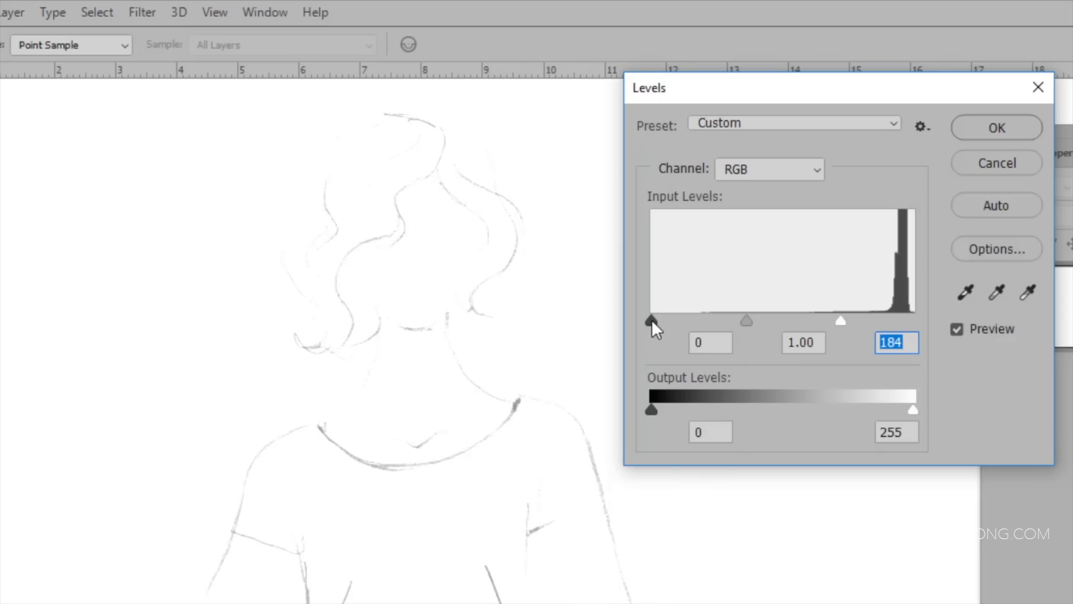
Set the input levels to black 0, midtone 0.81 and white 232, and apply the Levels adjustment
left_click_drag(652, 319, 890, 329)
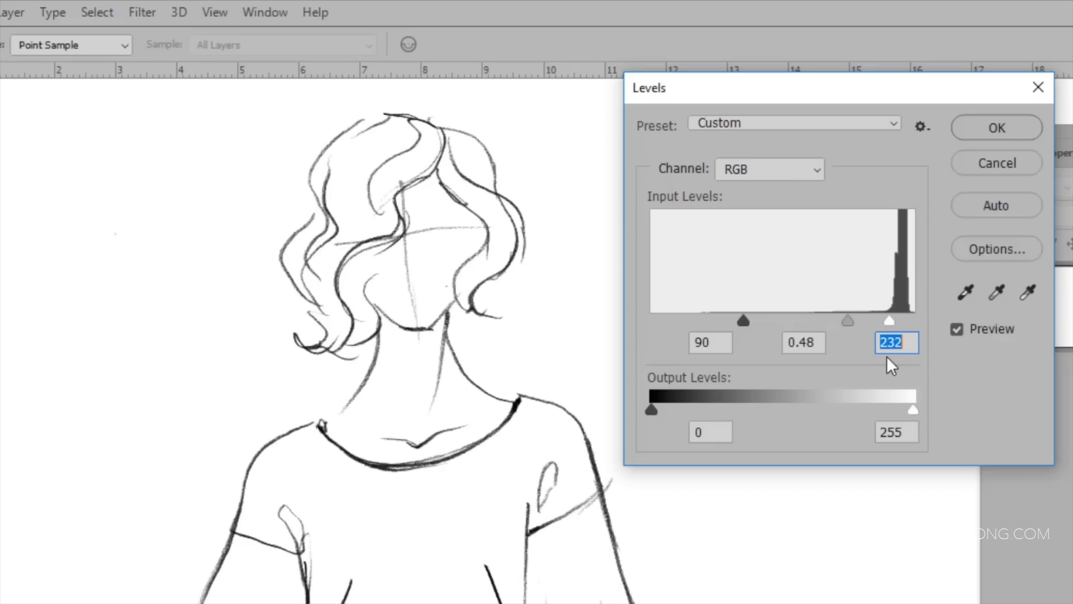
left_click_drag(739, 319, 650, 322)
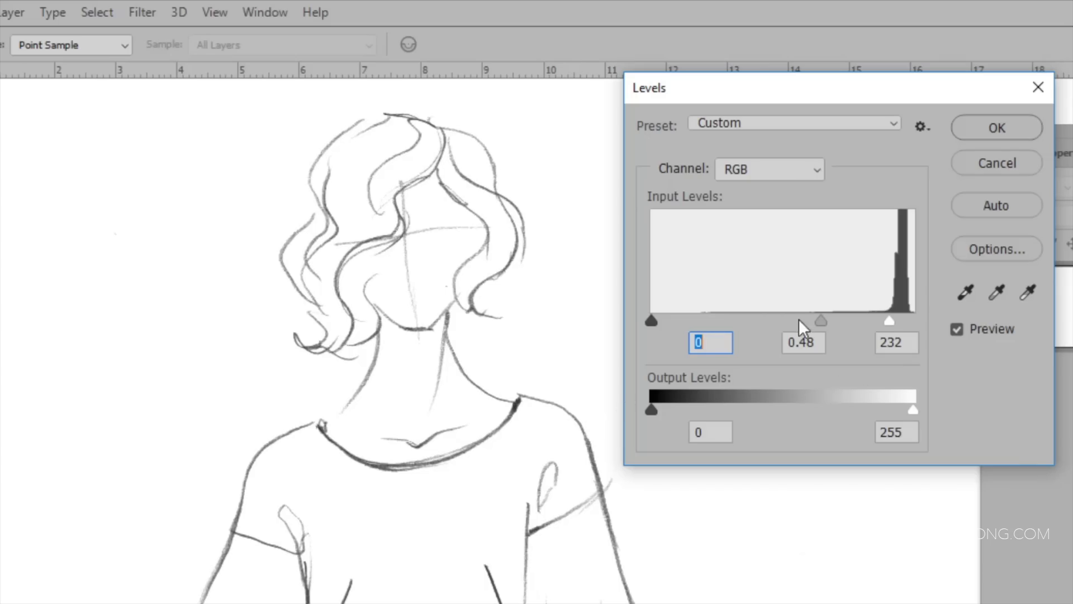
left_click_drag(816, 322, 803, 322)
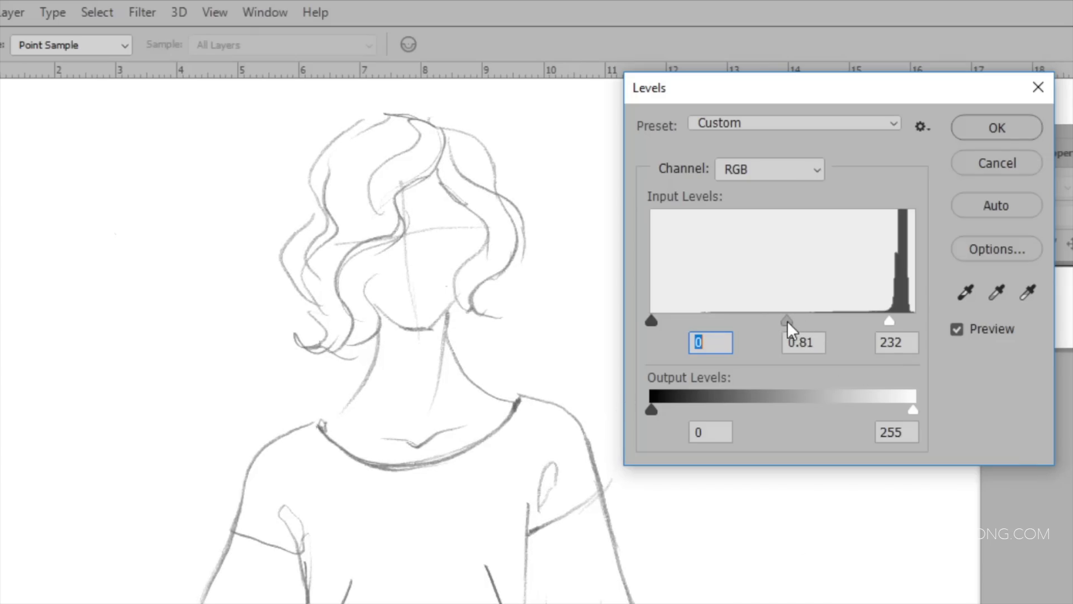
left_click(787, 321)
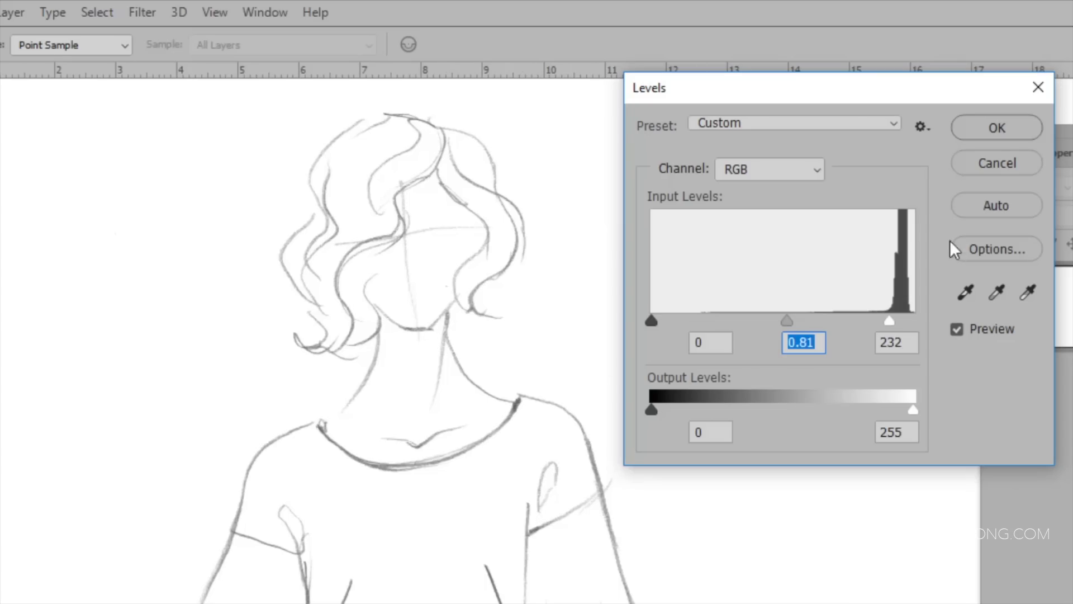
left_click(984, 130)
Choose the Brush tool with the Hard Round preset from the General Brushes for work on the hair
key("z")
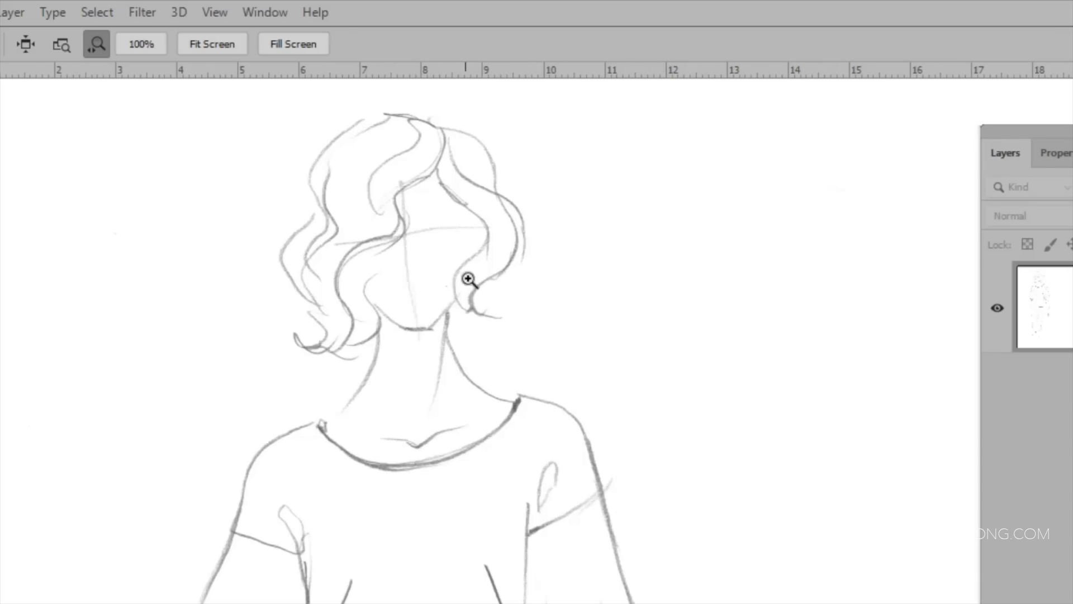
left_click(463, 339)
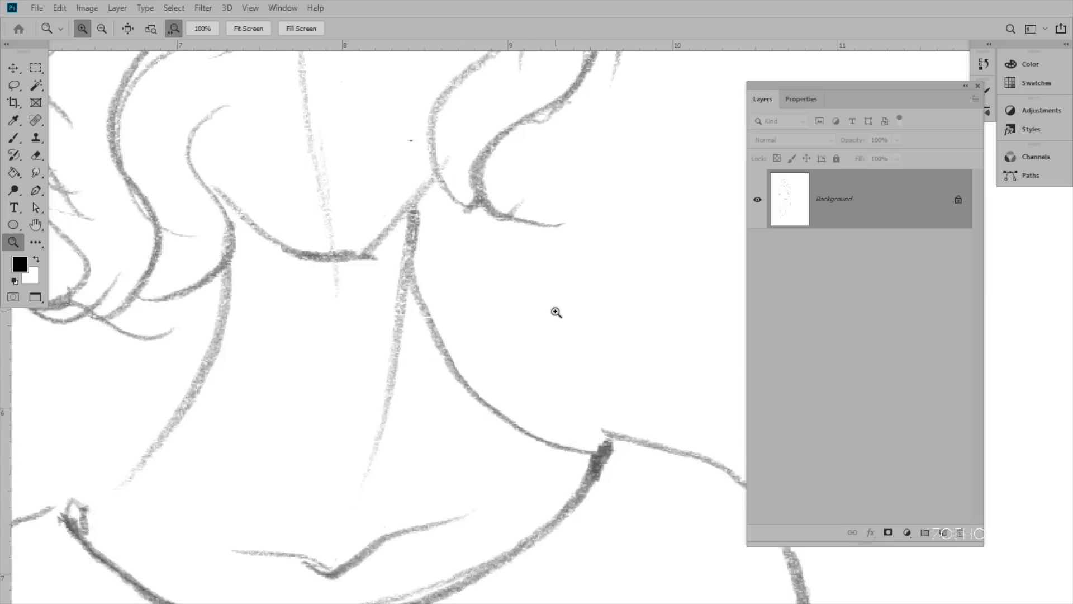
scroll(557, 311, "up", 6)
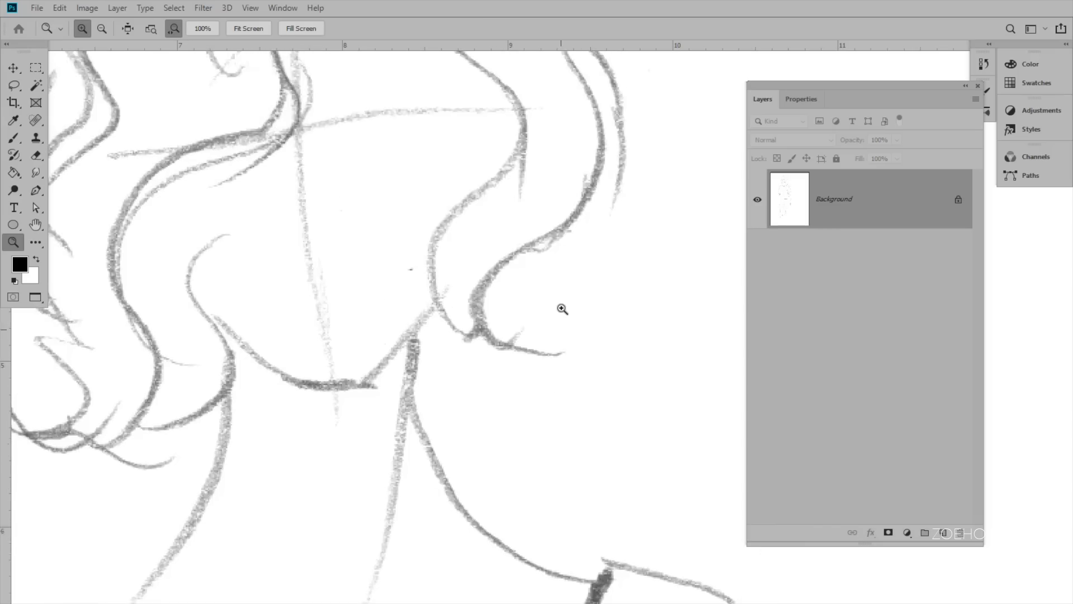
scroll(566, 309, "up", 5)
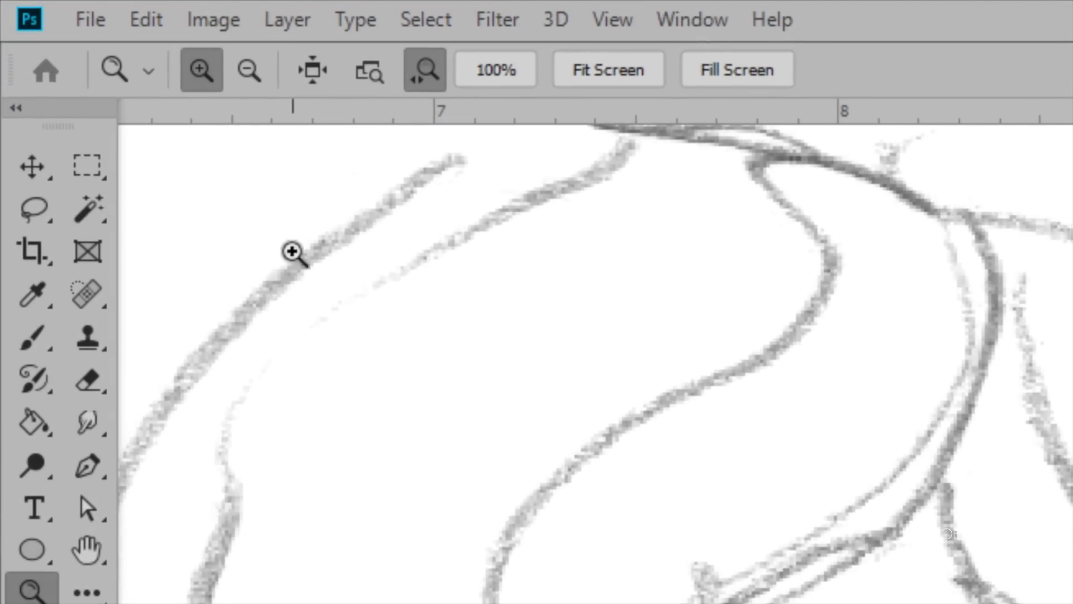
left_click(32, 341)
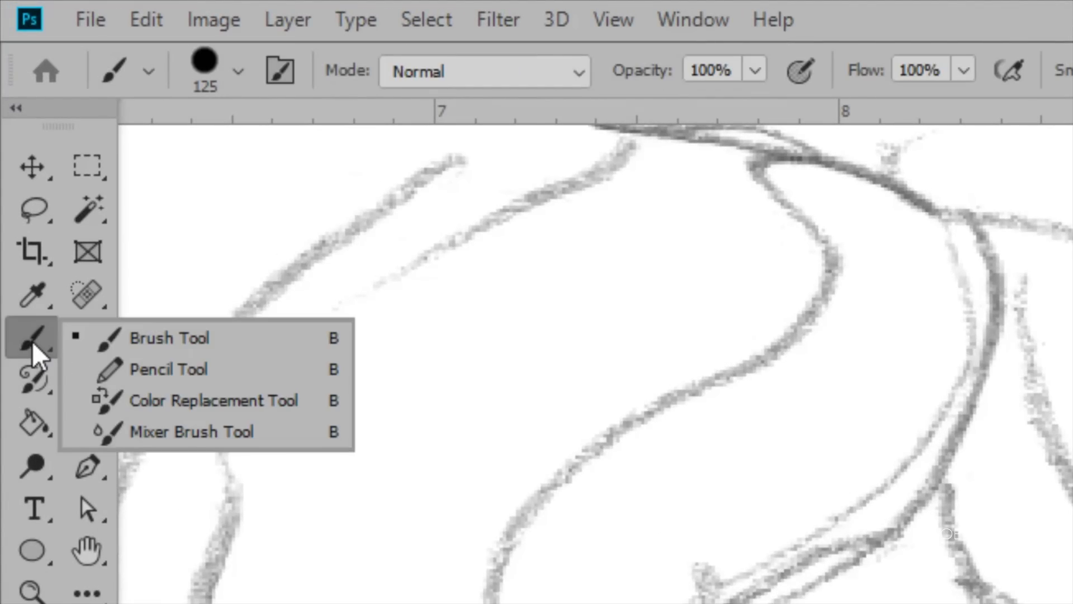
left_click(126, 341)
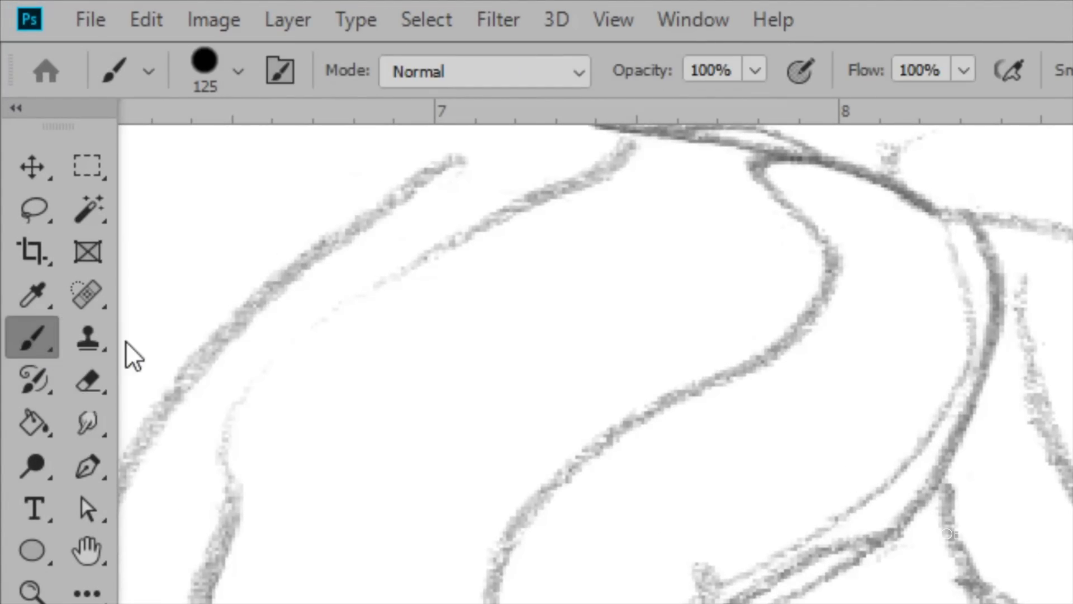
left_click(238, 71)
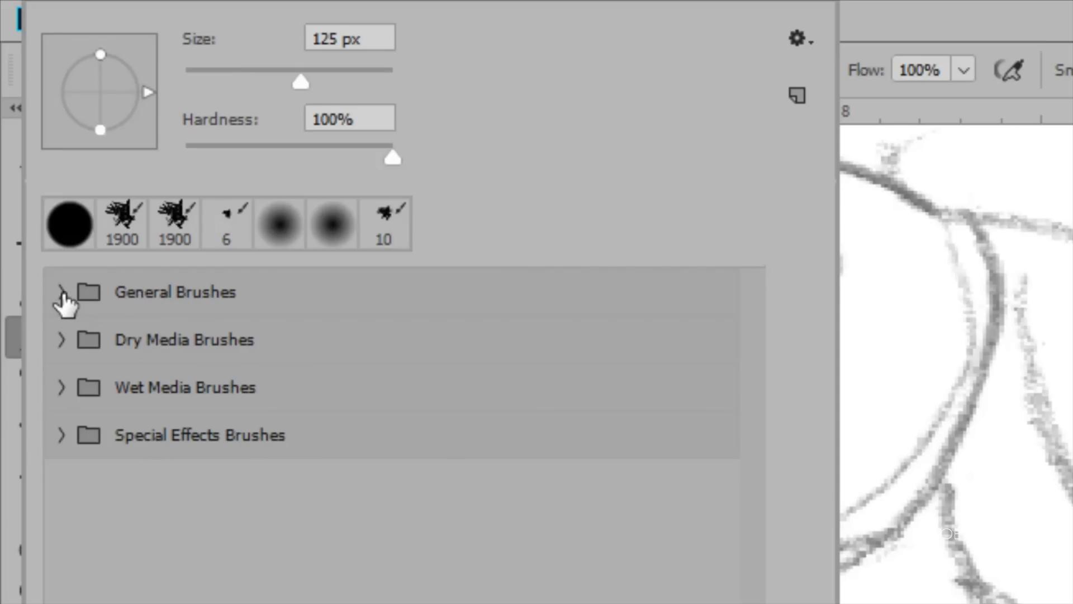
left_click(61, 292)
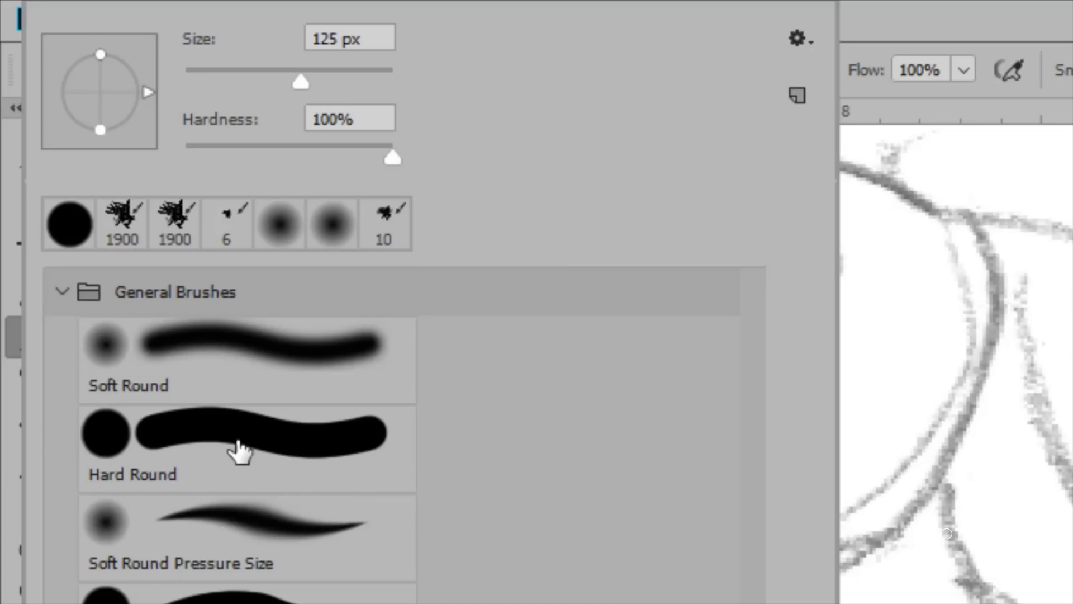
double_click(231, 438)
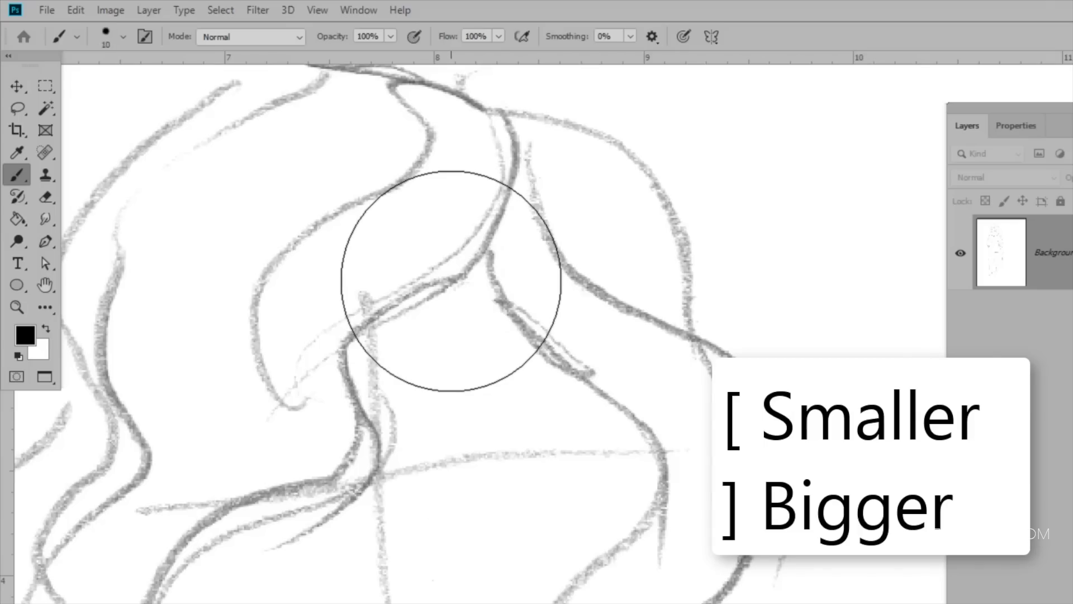
Reduce the brush size to 4 px
key("bracketleft")
key("bracketleft")
key("bracketleft")
key("bracketleft")
key("bracketleft")
key("bracketleft")
key("bracketleft")
key("bracketleft")
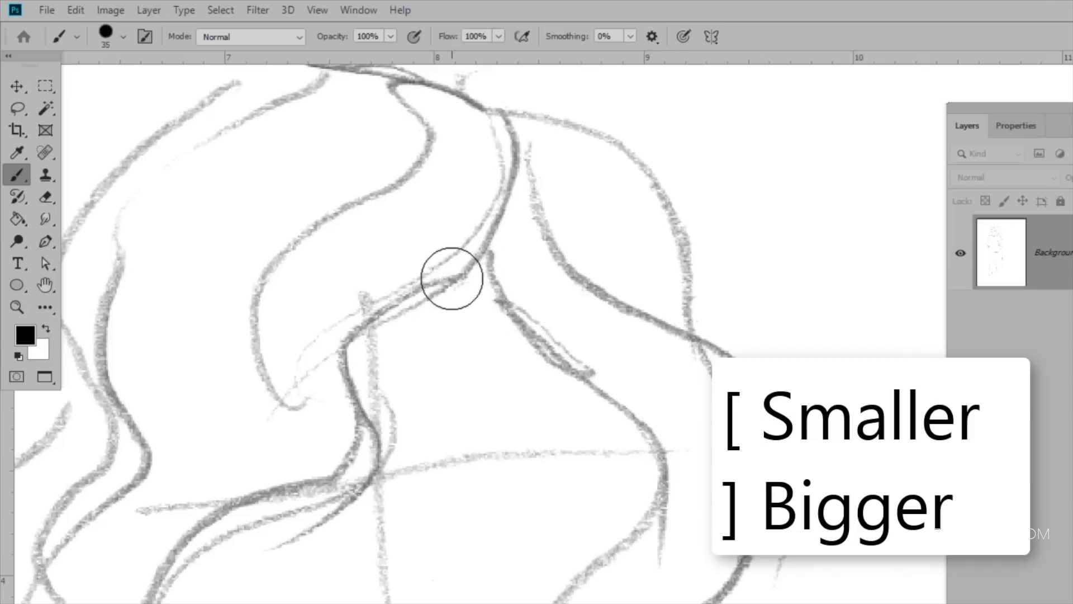
key("bracketleft")
key("bracketleft")
key("bracketleft")
key("bracketleft")
key("bracketleft")
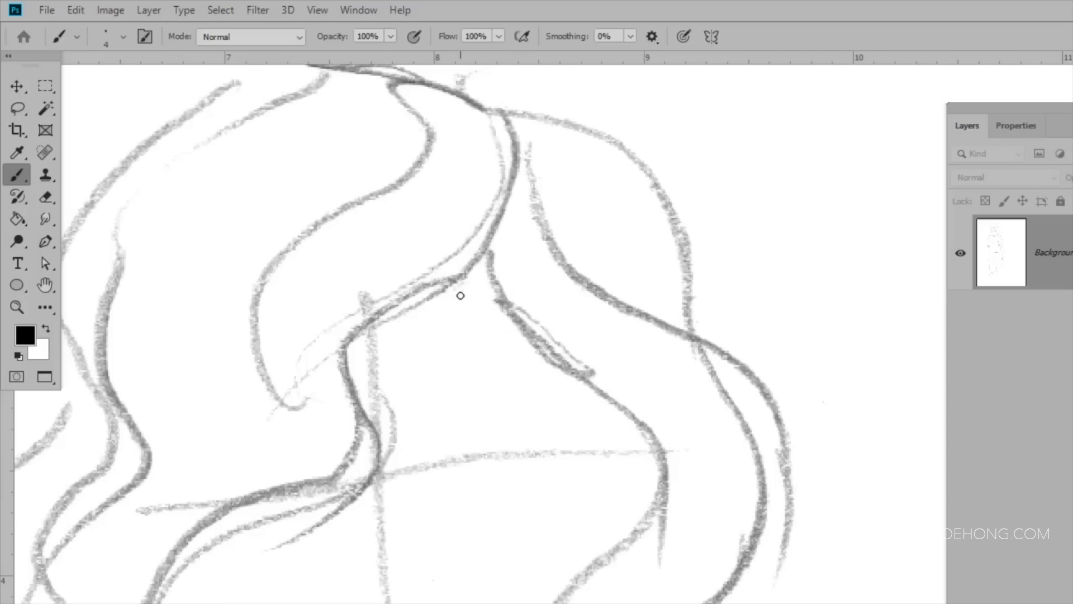
Set the Eyedropper's sample size to 3 by 3 Average and sample the grey of the dark line at the top of the hair
scroll(459, 295, "up", 2)
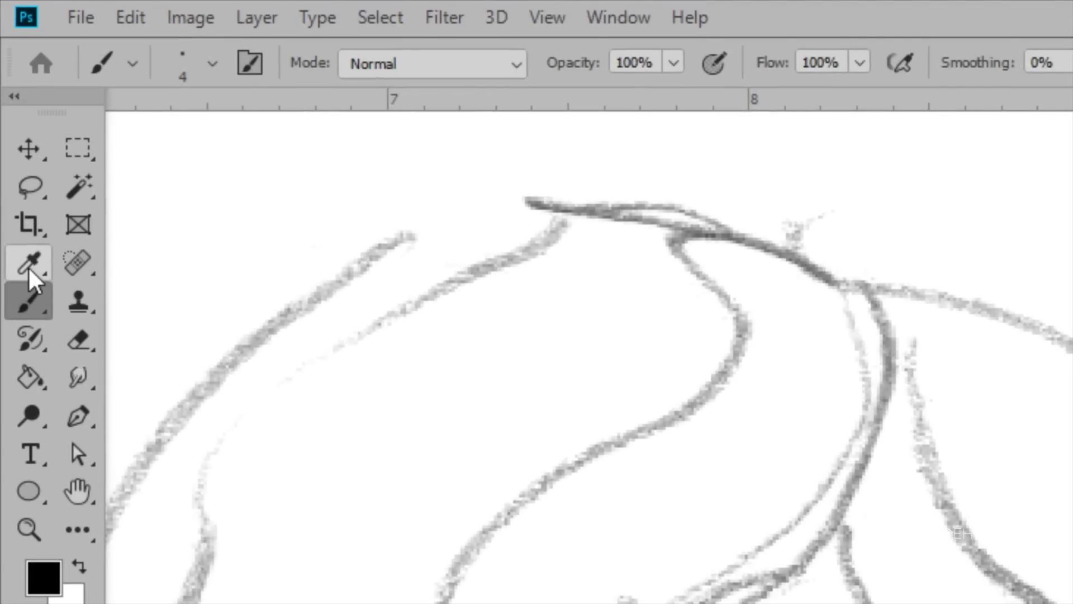
left_click(17, 153)
left_click(147, 262)
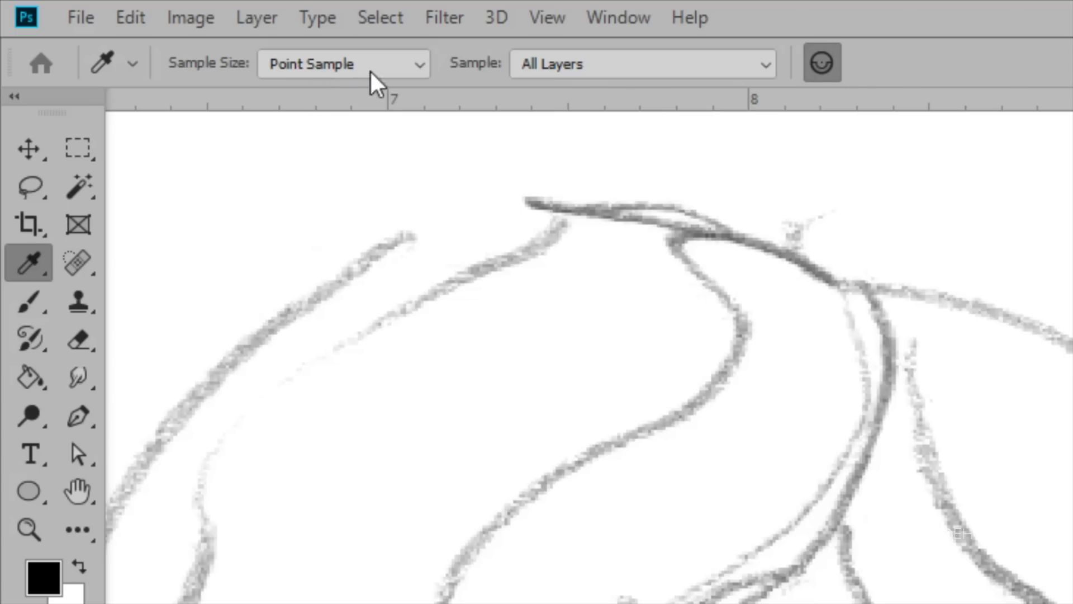
left_click(418, 66)
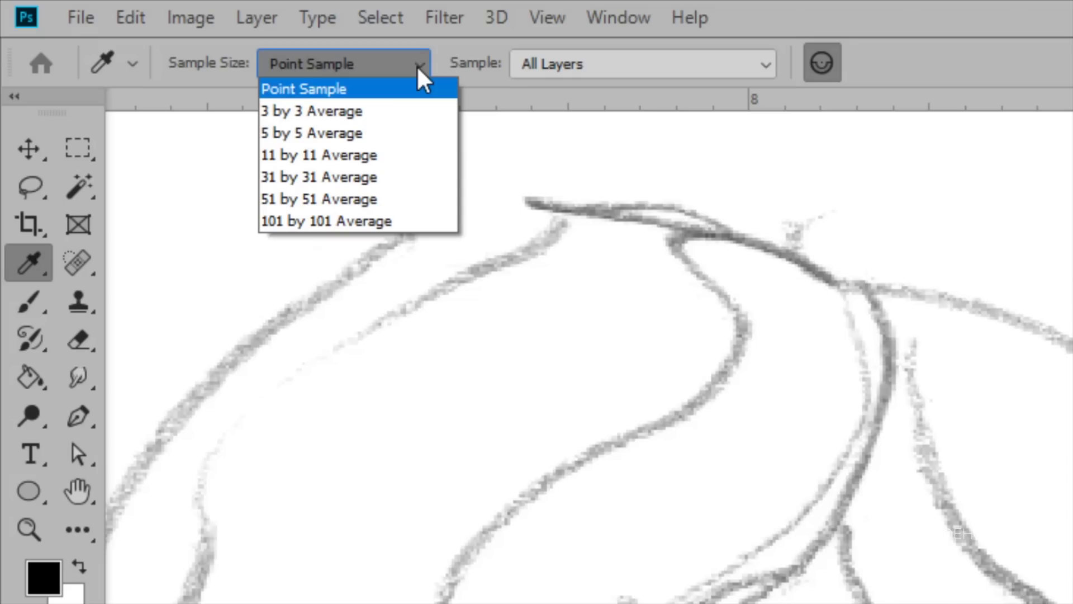
left_click(386, 115)
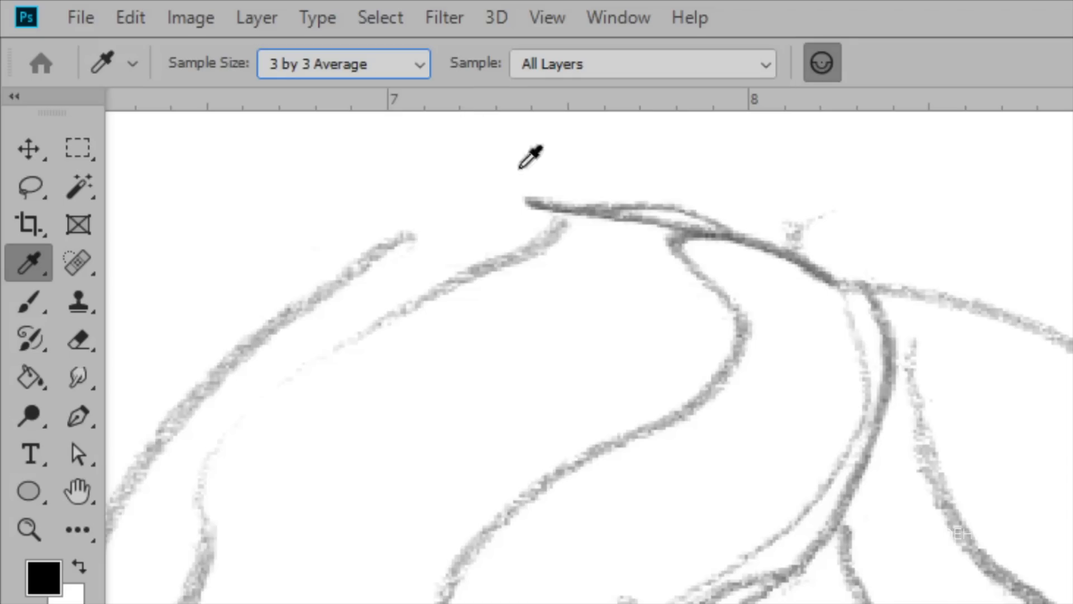
left_click(695, 230)
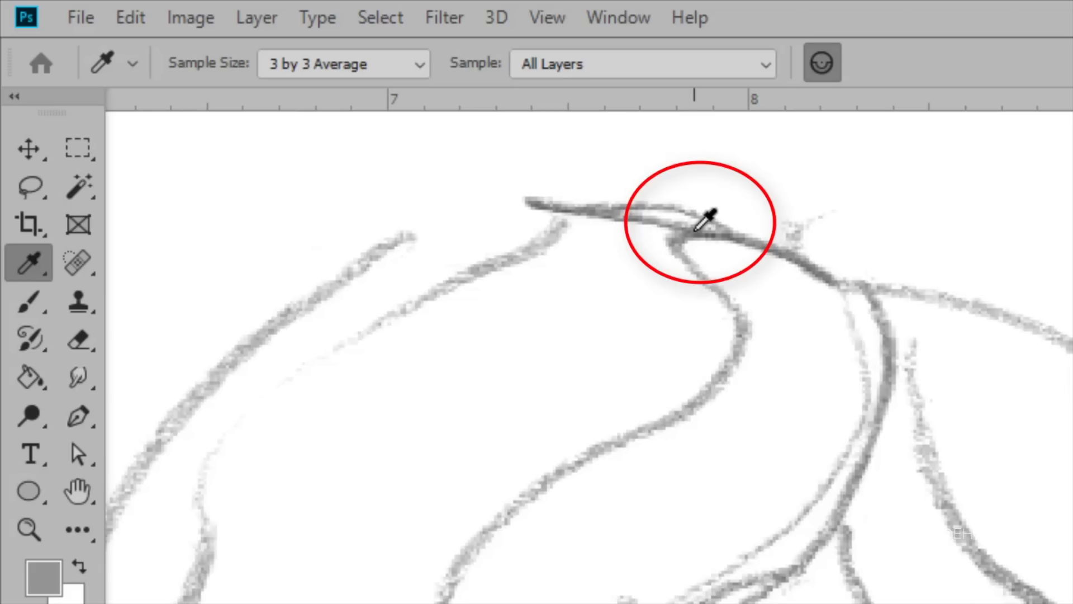
left_click(695, 229)
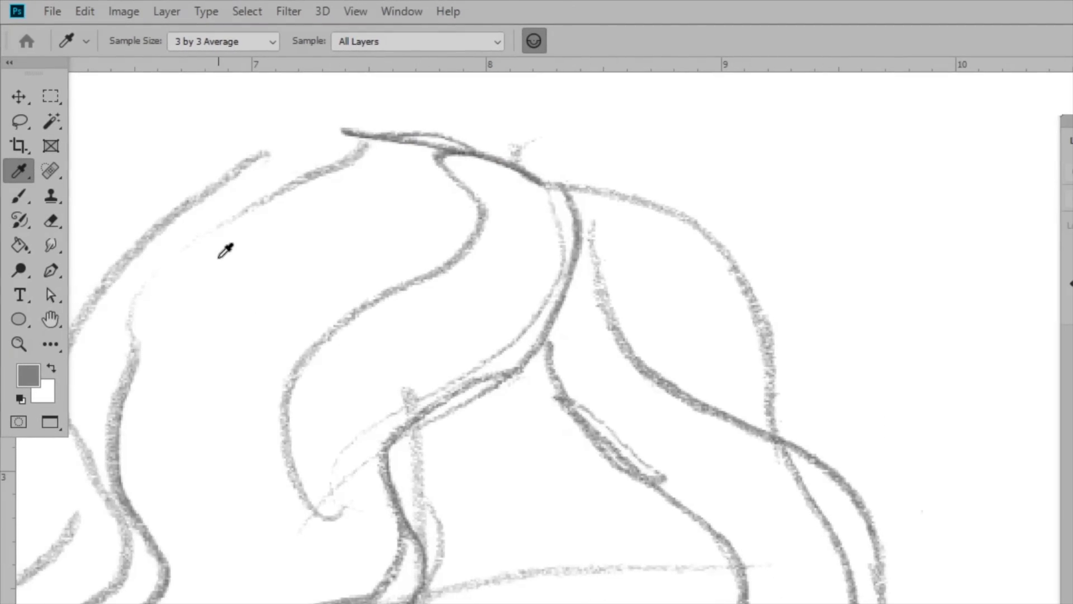
Try to close the gap at the top of the hair outline with a 4 px Hard Round stroke and inspect it up close
left_click_drag(13, 196, 62, 194)
left_click(62, 194)
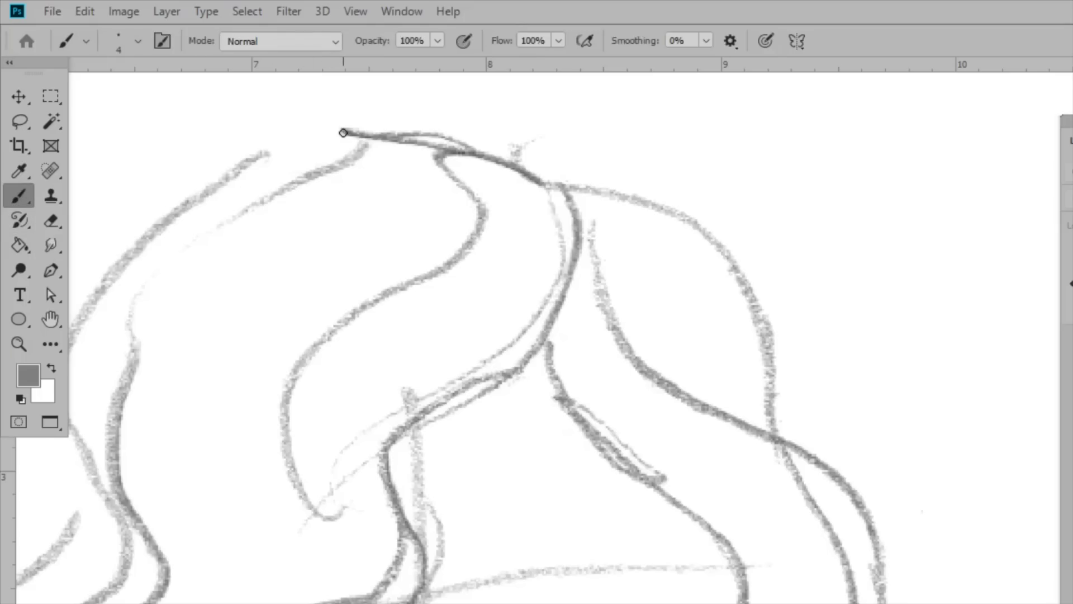
left_click_drag(309, 137, 275, 147)
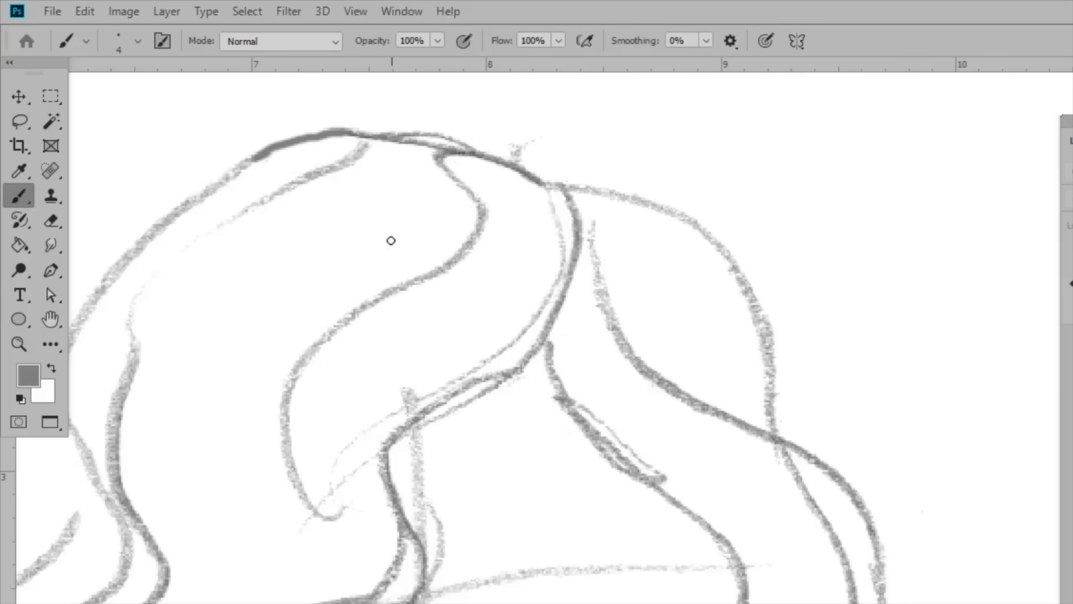
left_click(19, 344)
left_click_drag(233, 132, 335, 194)
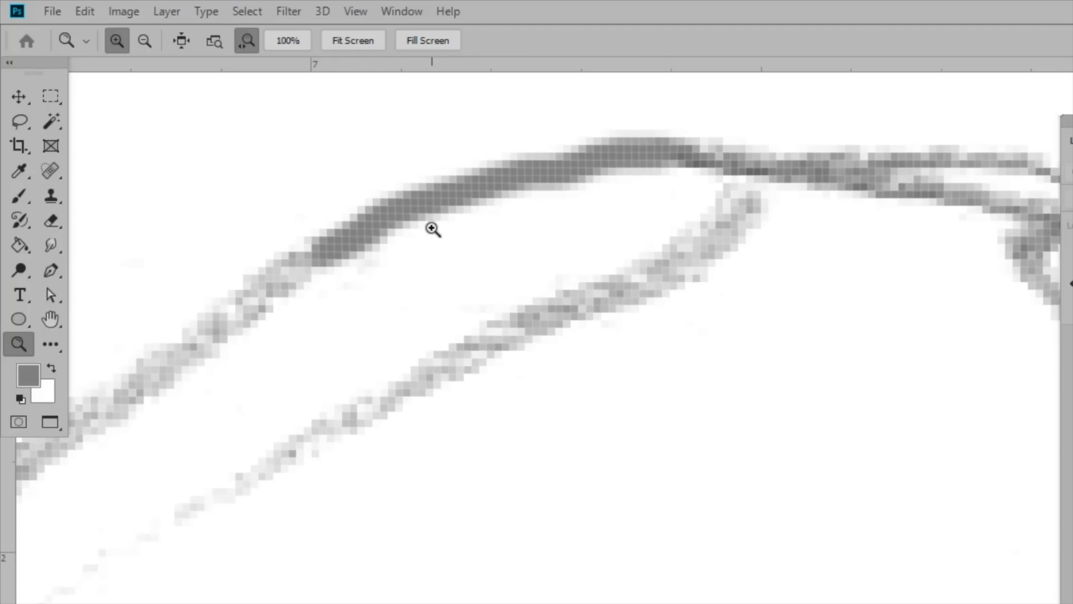
Undo the brush stroke that bridges the gap in the hair outline
key("ctrl+z")
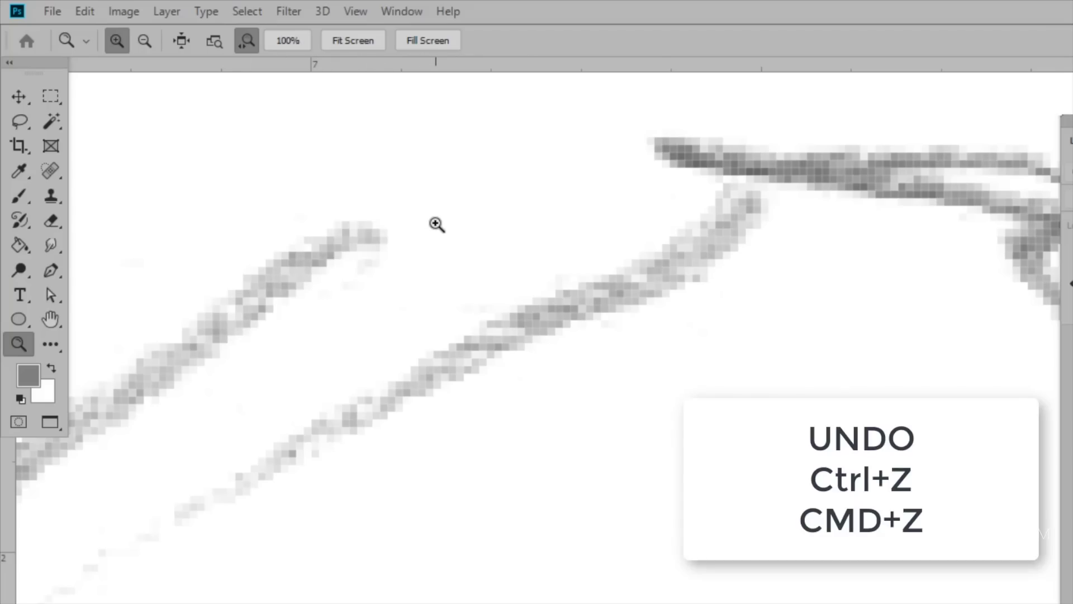
scroll(436, 233, "down", 4)
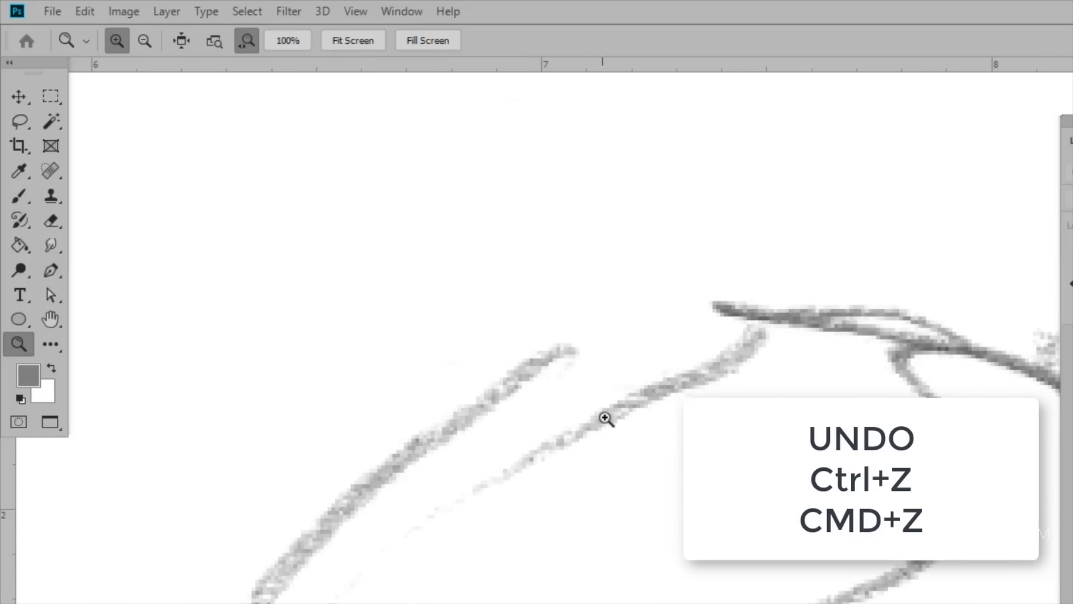
left_click_drag(647, 458, 542, 328)
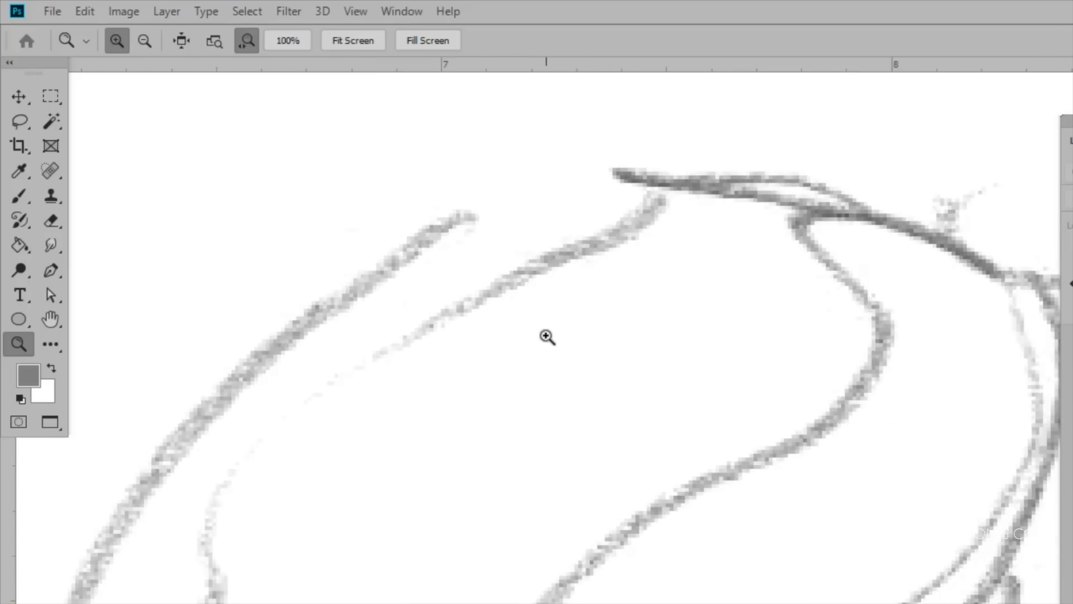
scroll(546, 335, "down", 4)
mouse_move(604, 429)
left_mouse_down()
mouse_move(485, 334)
mouse_move(402, 240)
left_mouse_up()
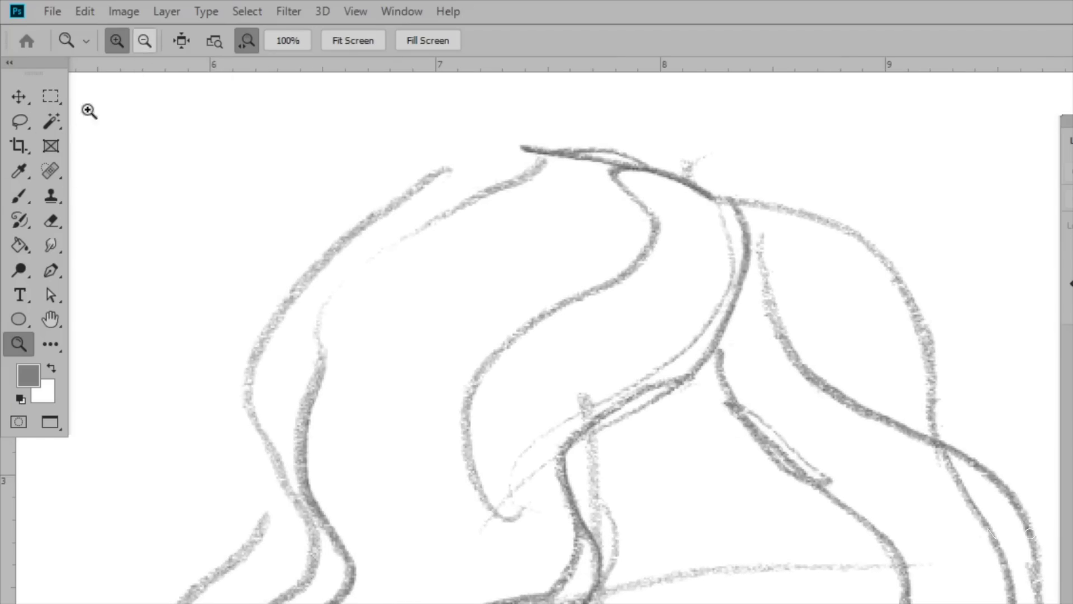
Choose the KYLE Ultimate Pencil Hard preset from the Dry Media Brushes for the Brush tool
left_click(19, 195)
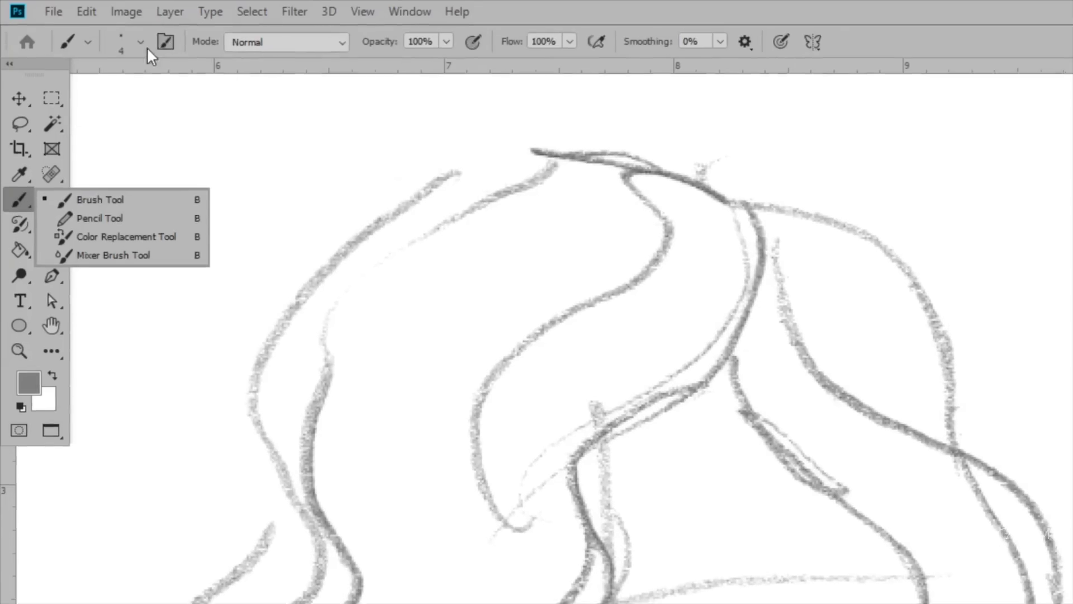
left_click(139, 41)
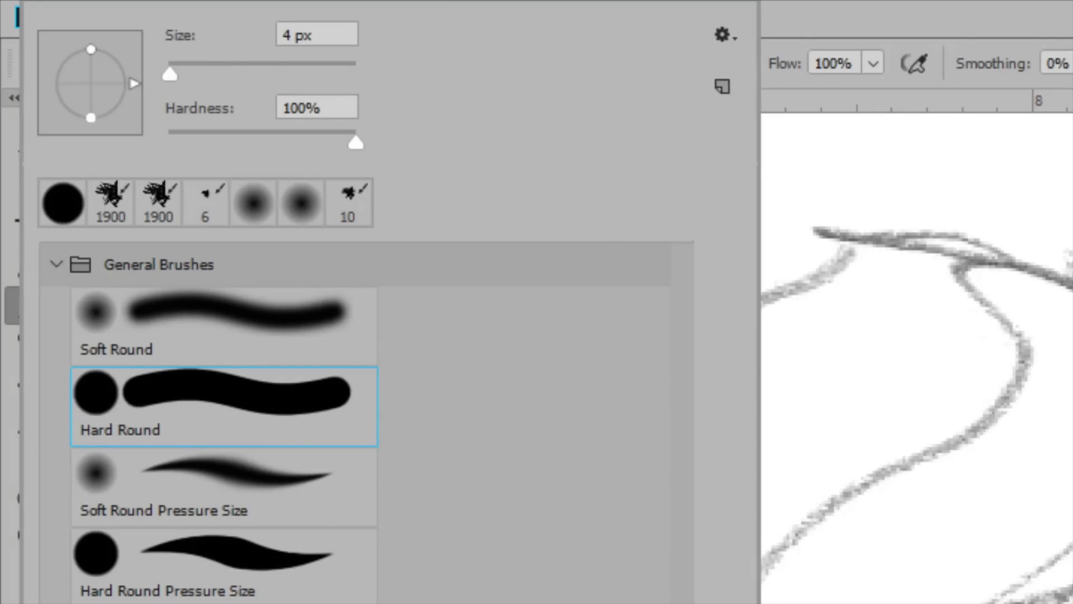
left_click(56, 265)
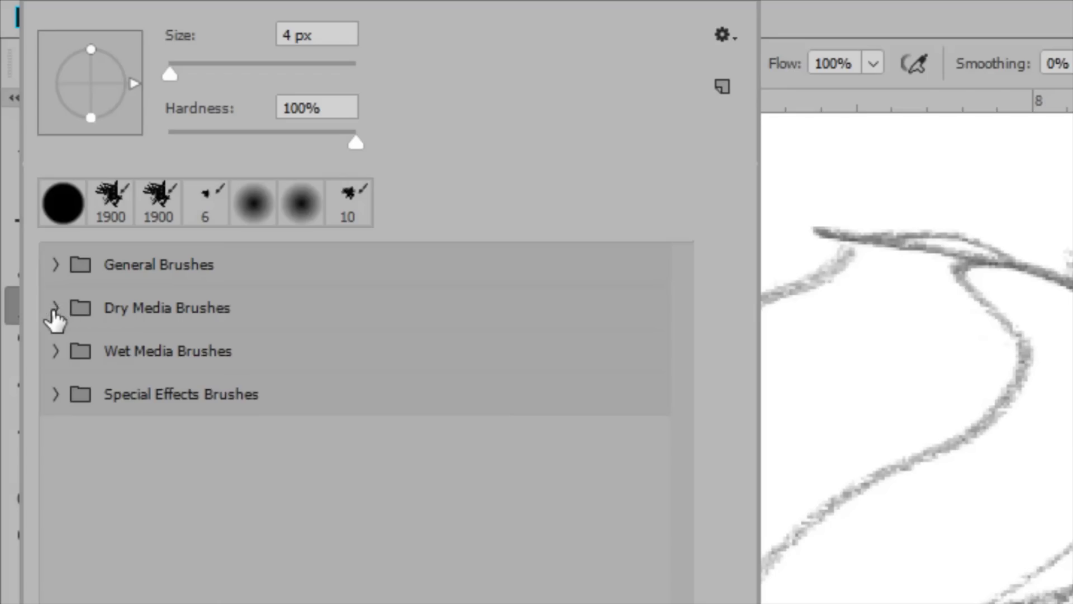
left_click(55, 308)
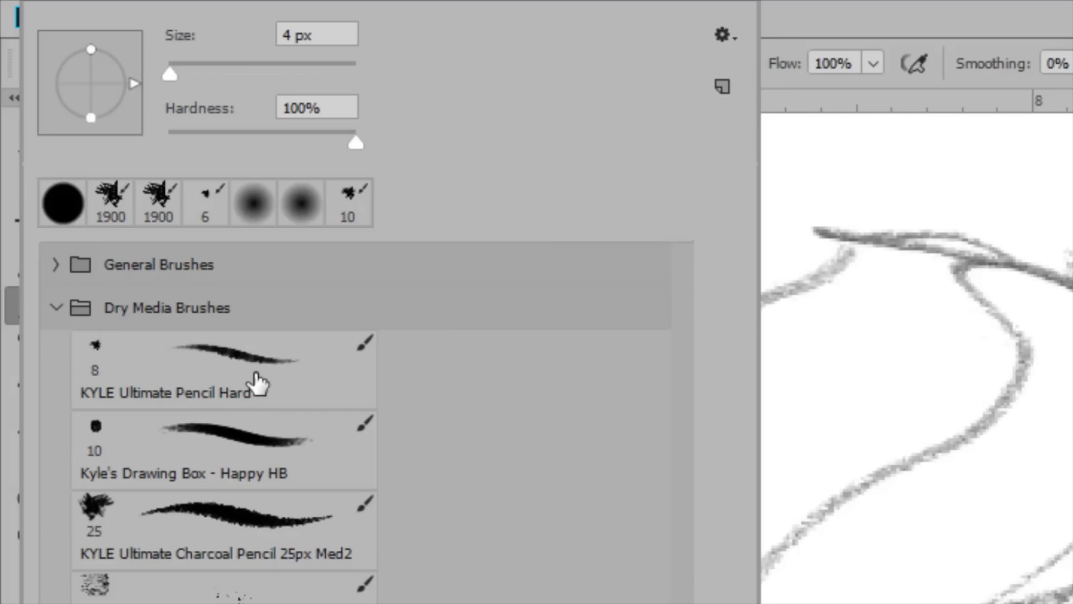
left_click(253, 370)
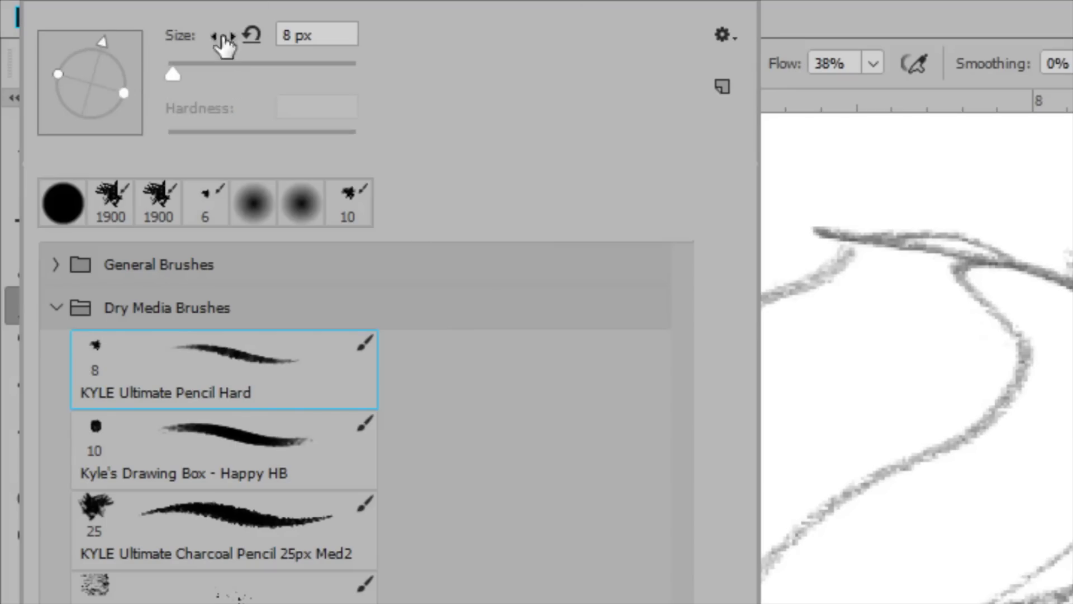
double_click(239, 376)
Test the pencil brush above the hair at 8 px and at a reduced size of 6 px, undoing each trial stroke
mouse_move(585, 194)
left_mouse_down()
mouse_move(667, 181)
mouse_move(1056, 166)
left_mouse_up()
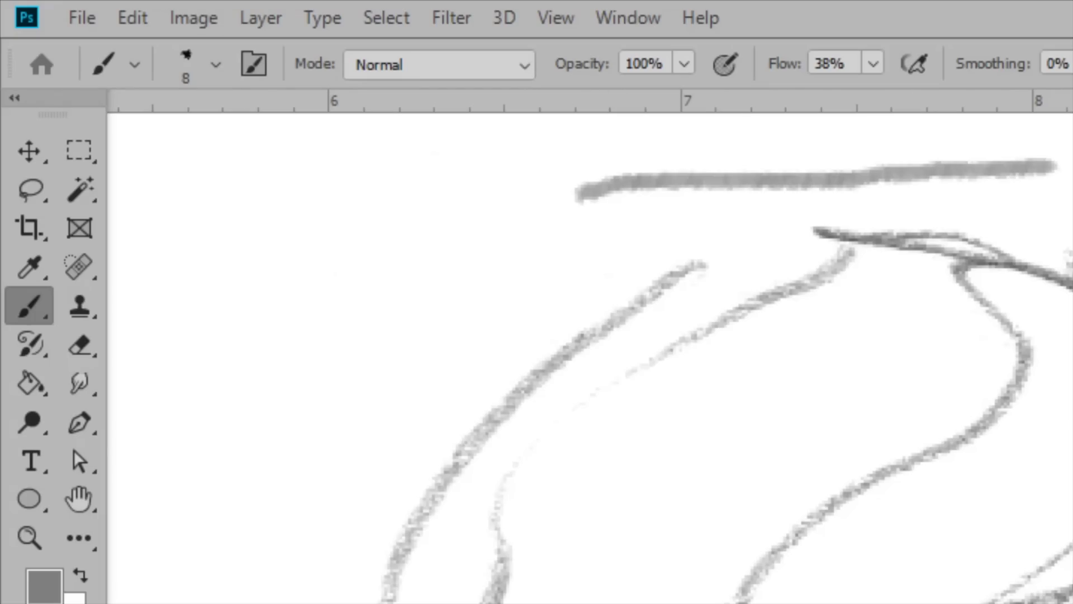
key("ctrl+z")
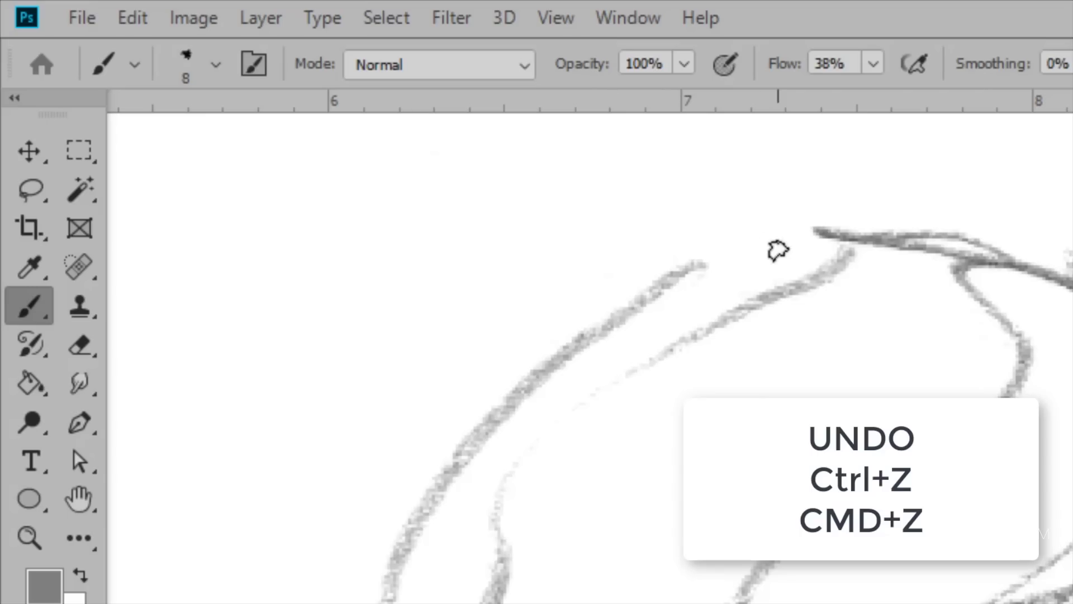
key("bracketleft")
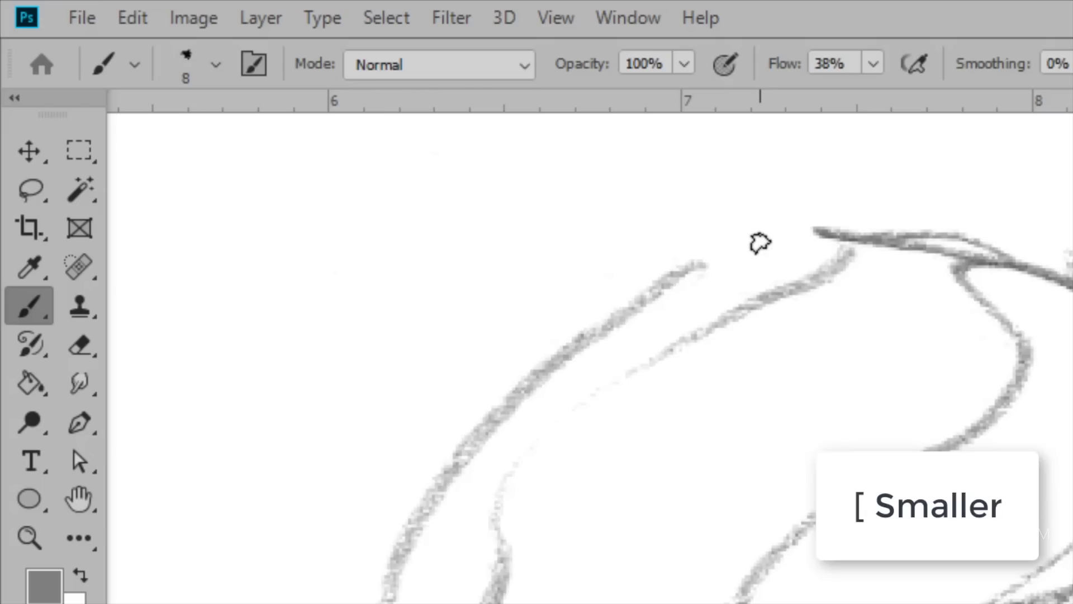
key("bracketleft")
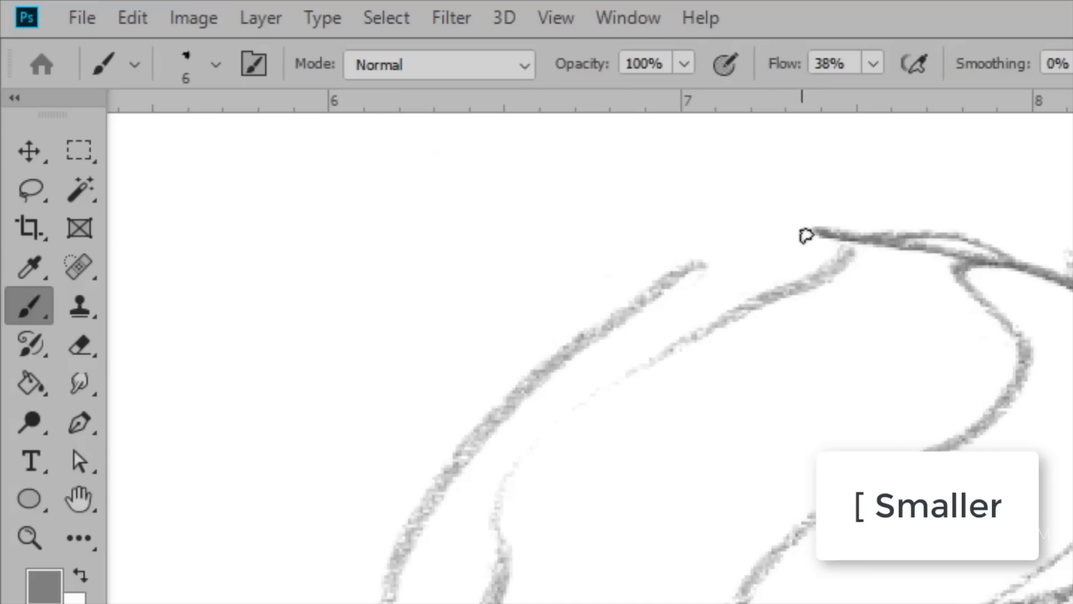
left_click_drag(721, 223, 842, 201)
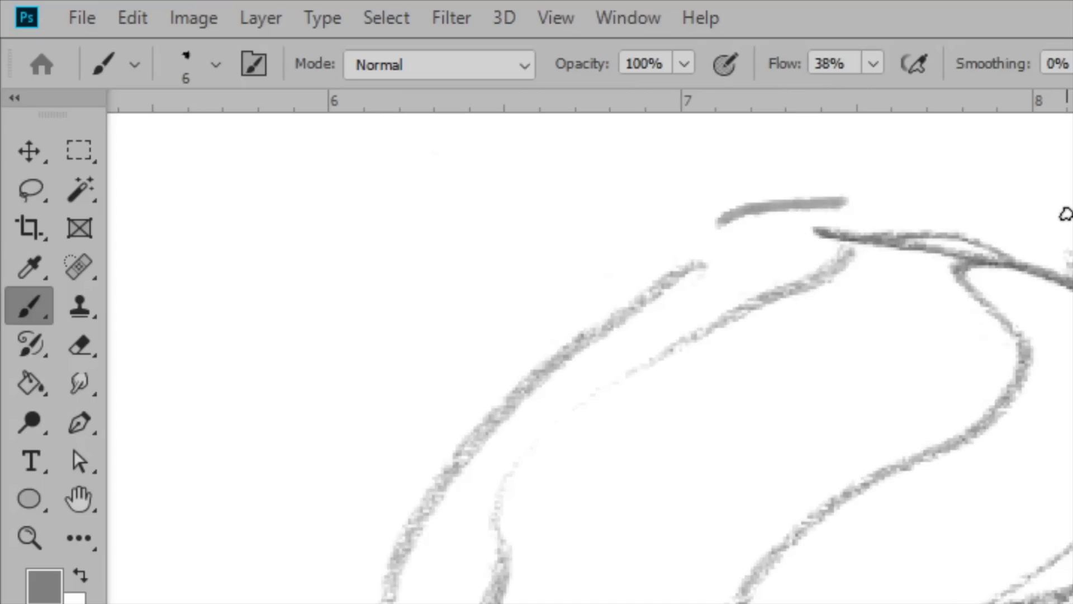
key("ctrl+z")
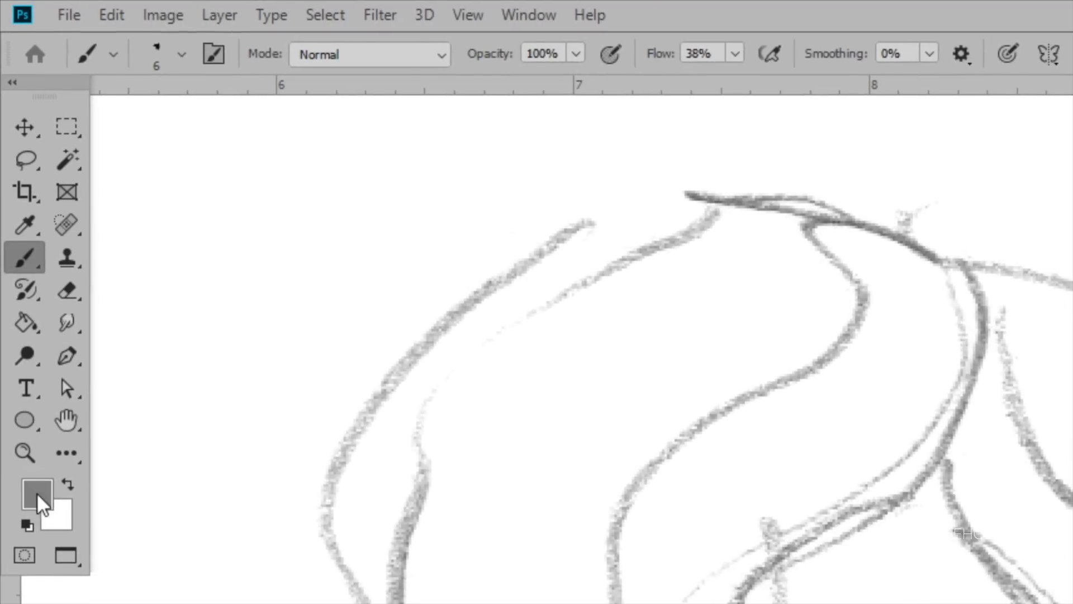
Set the foreground color to the darker grey 717171
left_click(44, 584)
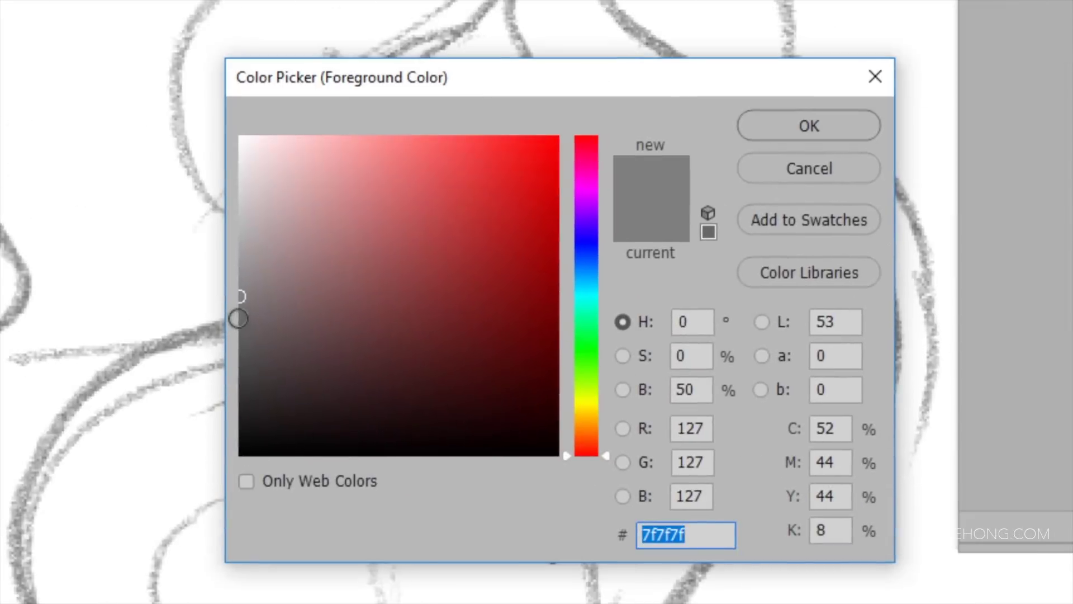
type("717171")
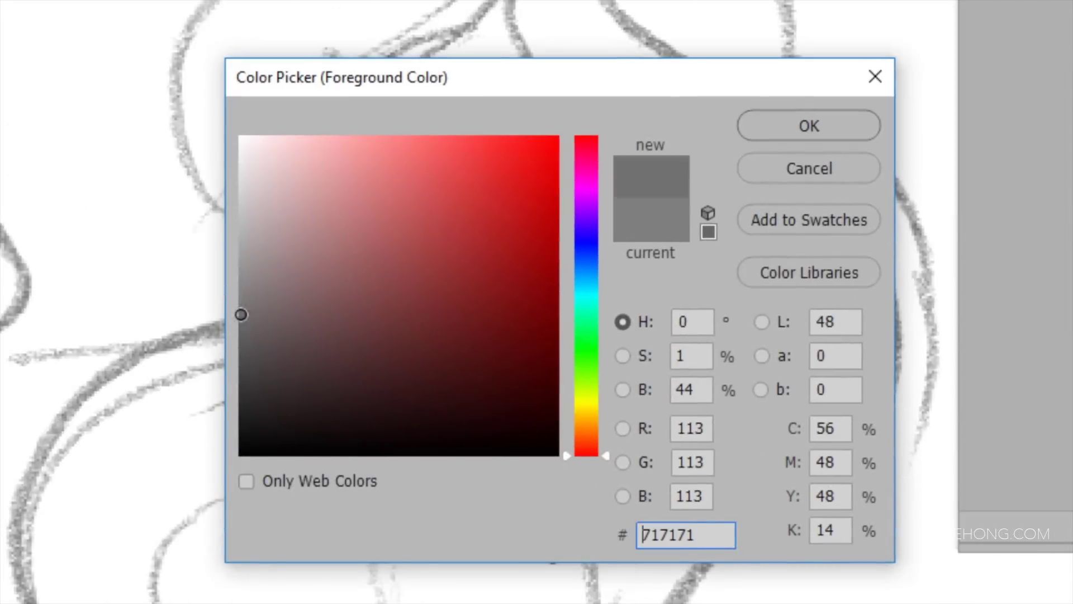
left_click(814, 122)
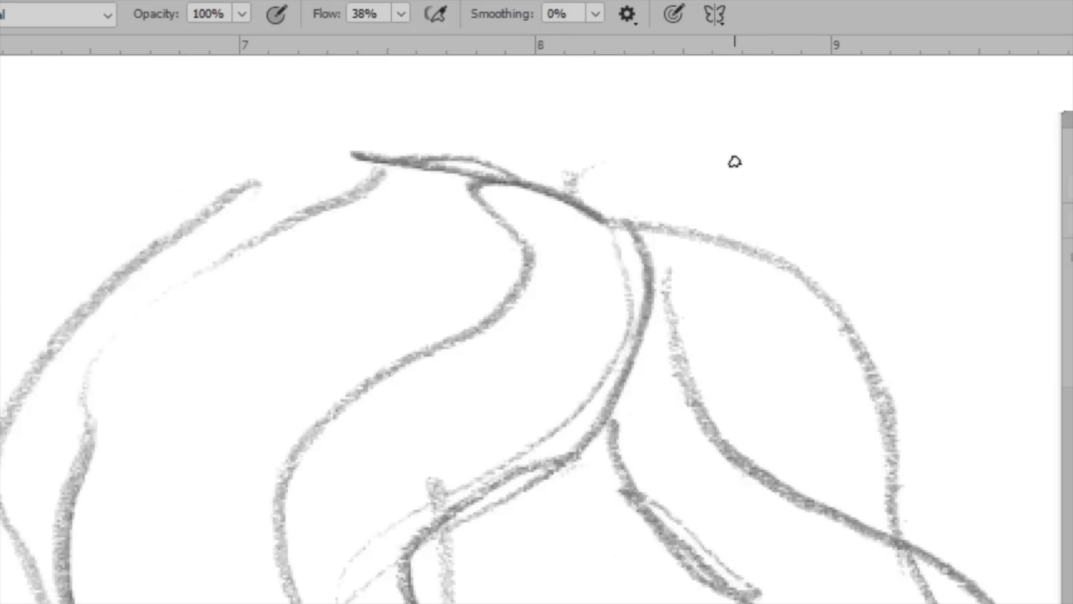
Try out a chain of connected straight brush segments forming a winding line in the blank area above the hair
left_click(483, 99)
left_click(582, 99, "shift")
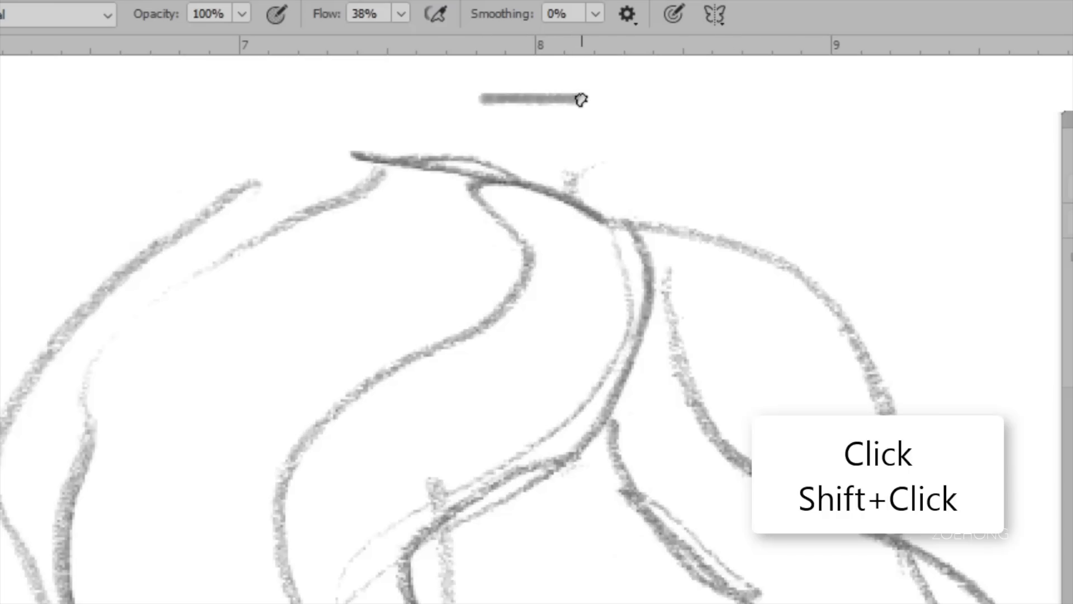
left_click(635, 110, "shift")
left_click(693, 137, "shift")
left_click(777, 185, "shift")
left_click(824, 184, "shift")
left_click(838, 154, "shift")
left_click(815, 132, "shift")
left_click(775, 117, "shift")
left_click(743, 107, "shift")
left_click(783, 82, "shift")
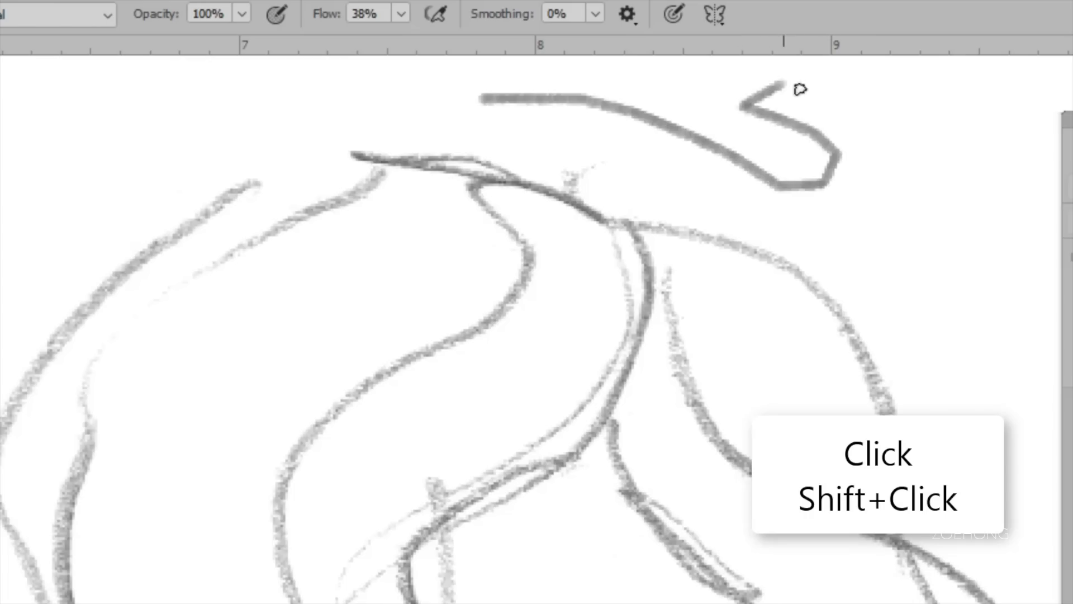
left_click(831, 92, "shift")
left_click(863, 112, "shift")
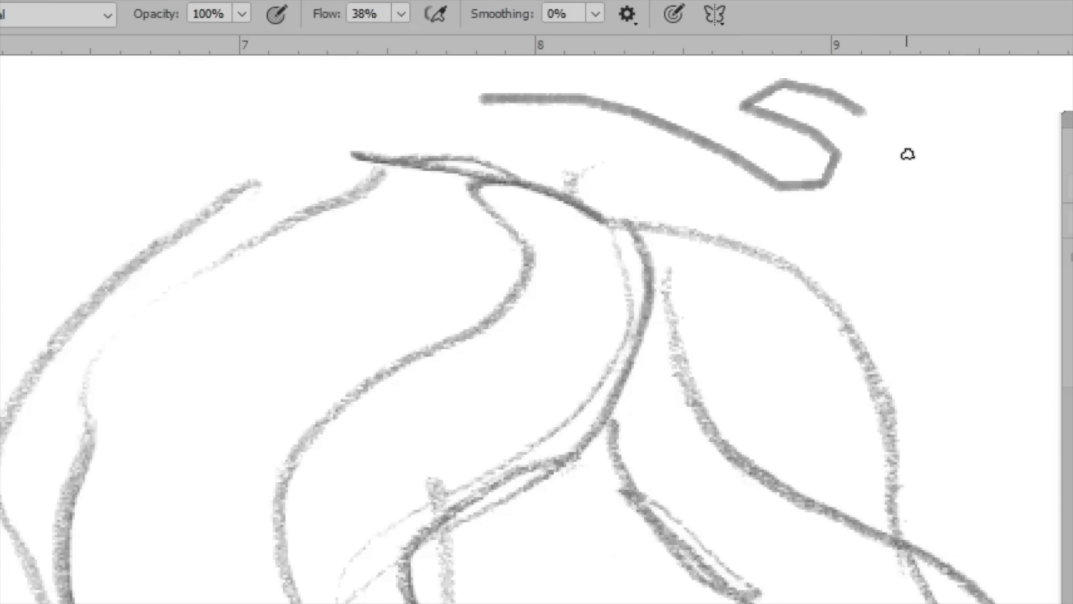
Undo all the connected test segments above the hair
key("ctrl+z")
key("ctrl+z")
key("ctrl+z")
key("ctrl+z")
key("ctrl+z")
key("ctrl+z")
key("ctrl+z")
key("ctrl+z")
key("ctrl+z")
key("ctrl+z")
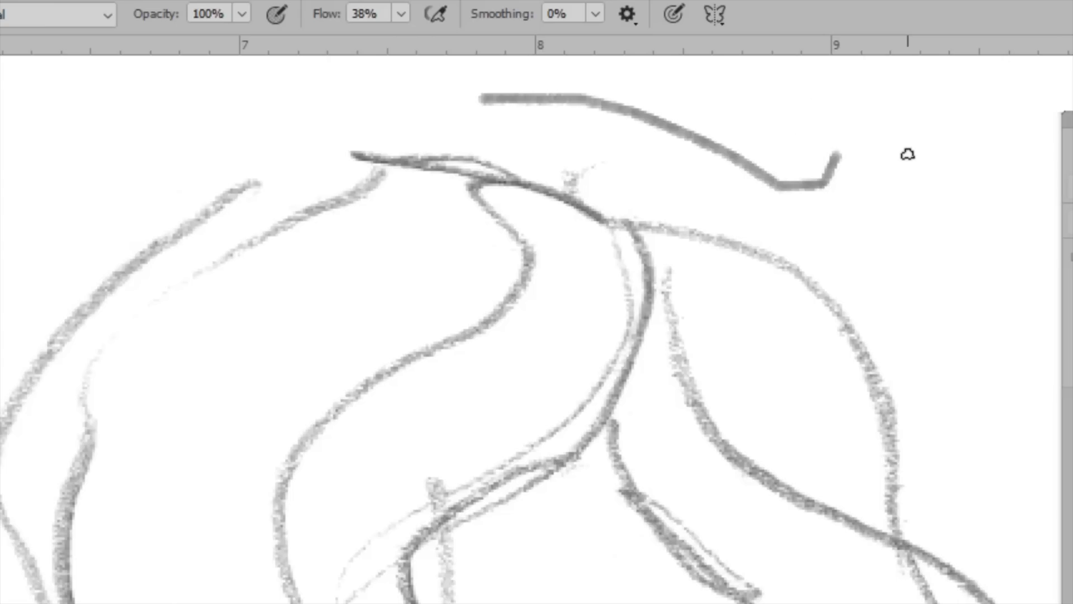
key("ctrl+z")
key("ctrl+z")
key("ctrl+z")
key("ctrl+z")
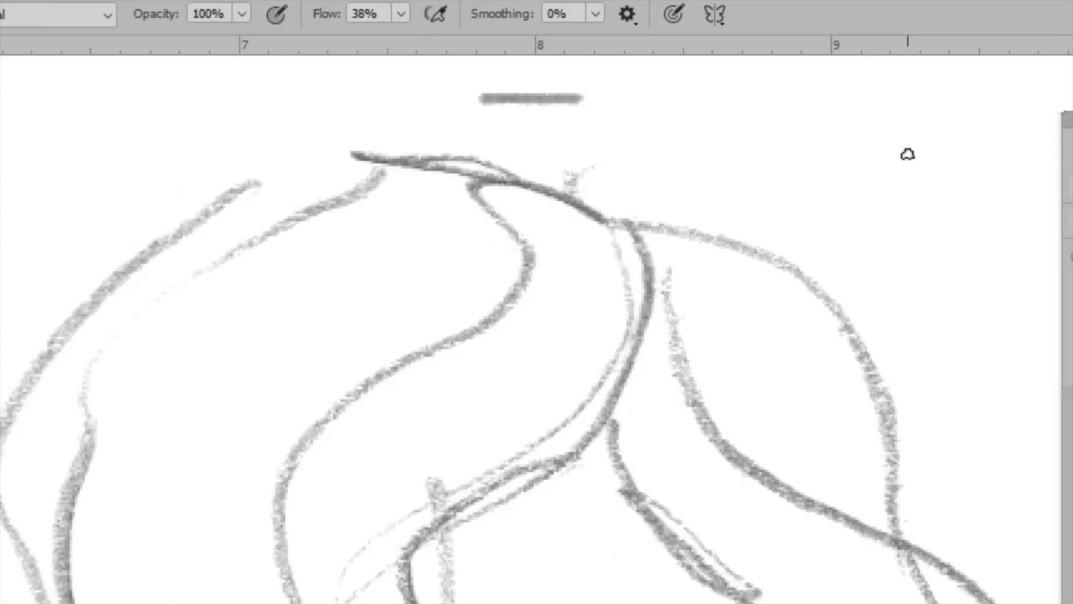
Try a freehand wavy pencil stroke in the blank area above the hair and undo it
mouse_move(531, 104)
left_mouse_down()
mouse_move(582, 106)
mouse_move(634, 147)
mouse_move(671, 133)
mouse_move(703, 141)
mouse_move(721, 171)
mouse_move(802, 176)
mouse_move(868, 237)
mouse_move(915, 240)
left_mouse_up()
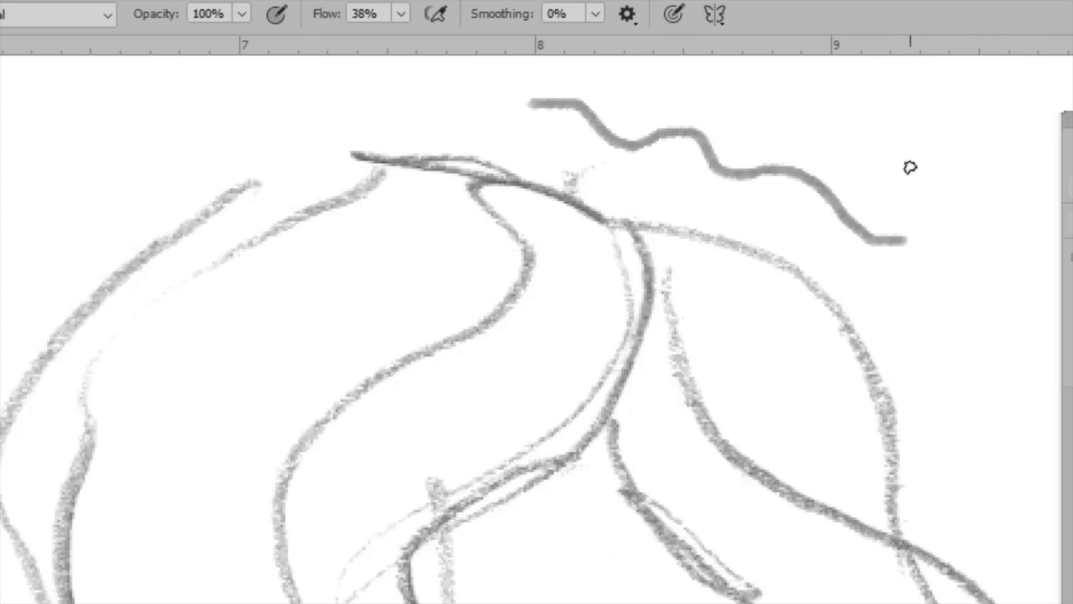
key("ctrl+z")
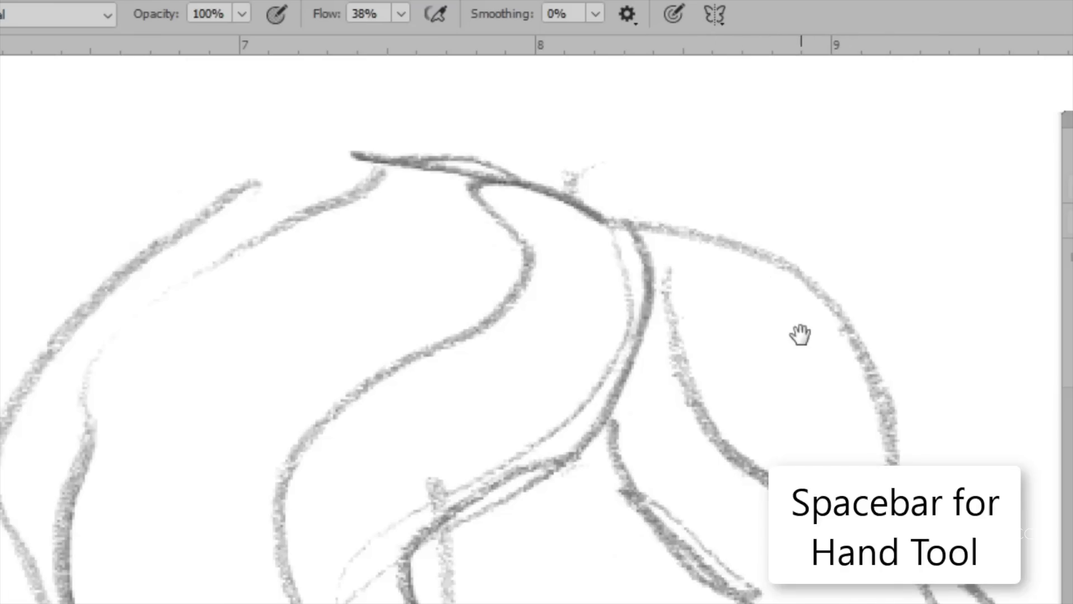
mouse_move(922, 497)
left_mouse_down()
mouse_move(906, 445)
mouse_move(618, 383)
mouse_move(762, 603)
mouse_move(785, 472)
mouse_move(757, 455)
mouse_move(726, 472)
left_mouse_up()
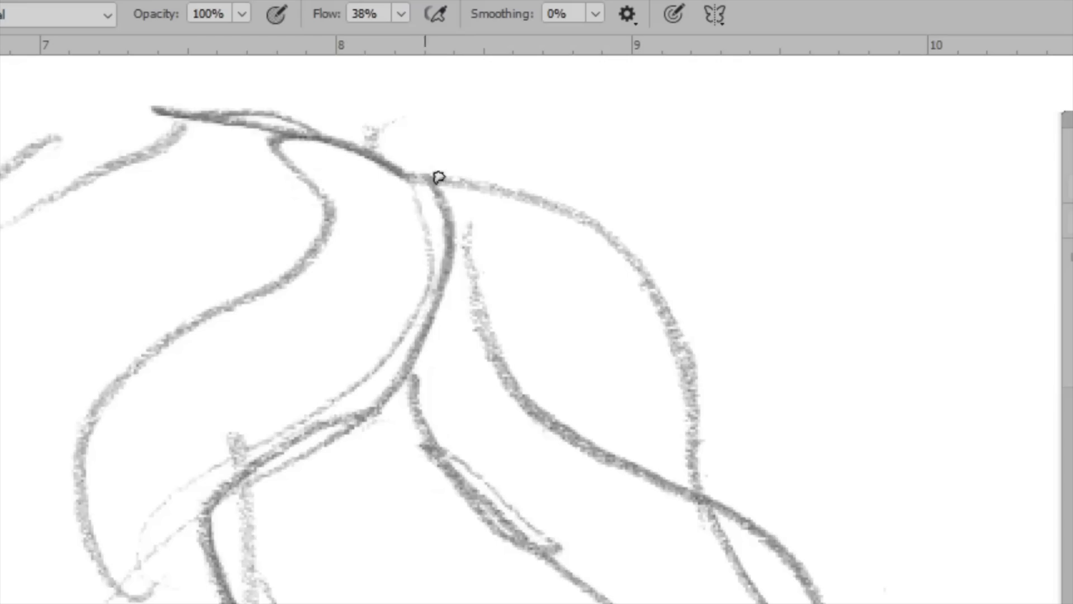
Darken the outer hair curve running from the parting down to where it crosses the inner strand
mouse_move(464, 186)
left_mouse_down()
mouse_move(595, 222)
mouse_move(624, 247)
mouse_move(667, 310)
mouse_move(690, 386)
left_mouse_up()
left_click(651, 284, "shift")
left_click(692, 444, "shift")
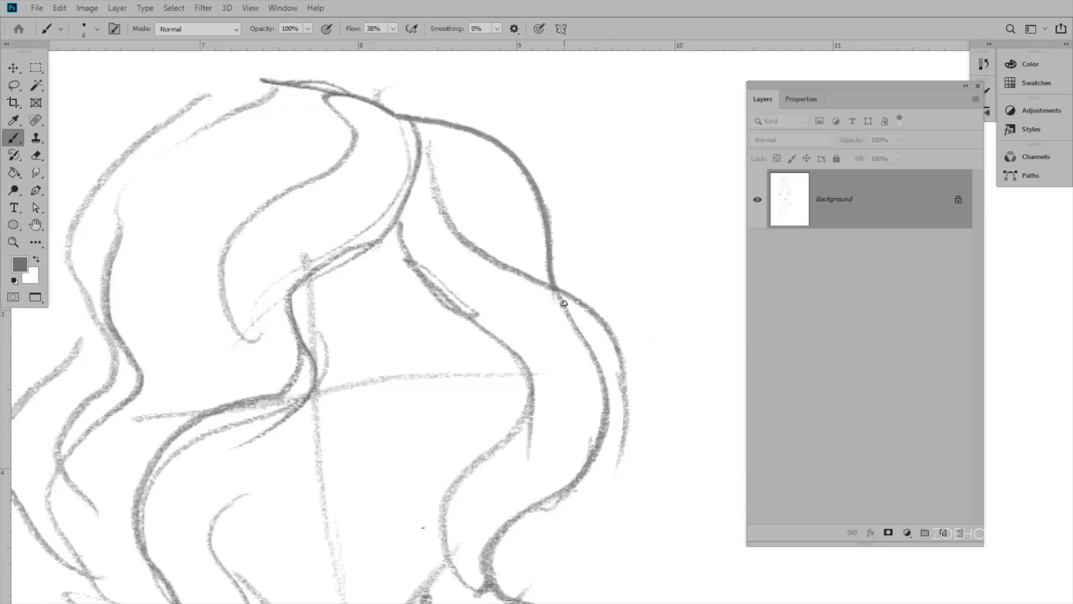
Redraw the hair tip beside the neck and the neck line down to the shoulder with grey strokes
left_click_drag(622, 513, 627, 218)
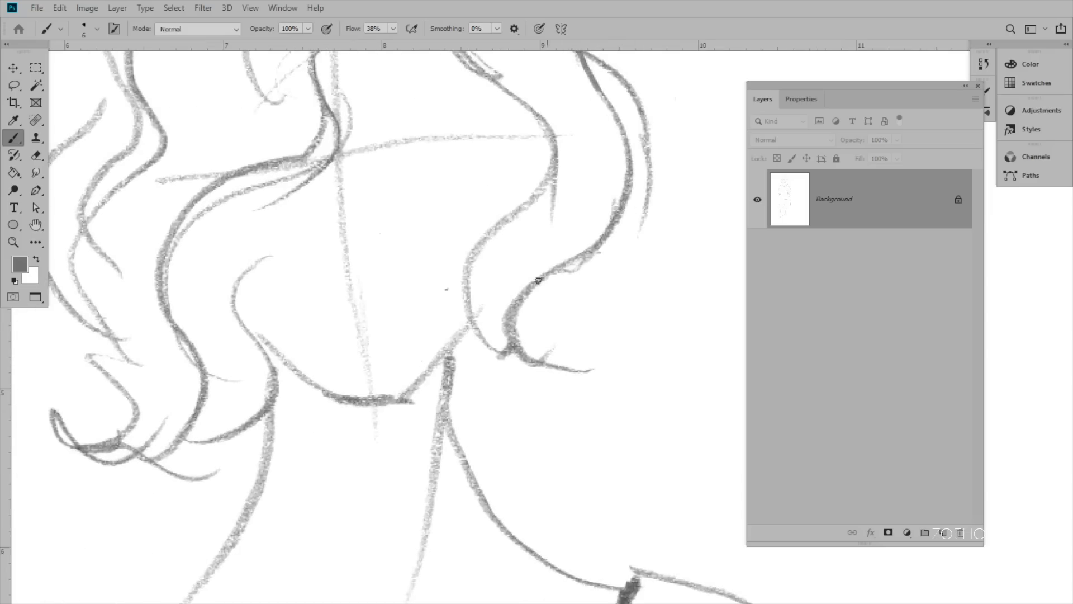
left_click(522, 352, "shift")
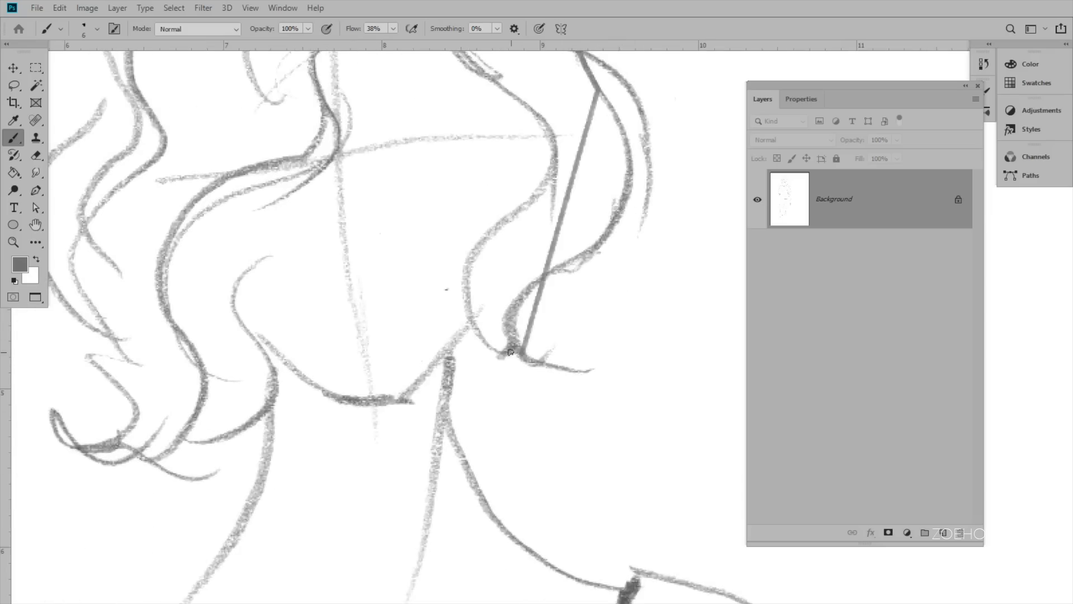
key("ctrl+z")
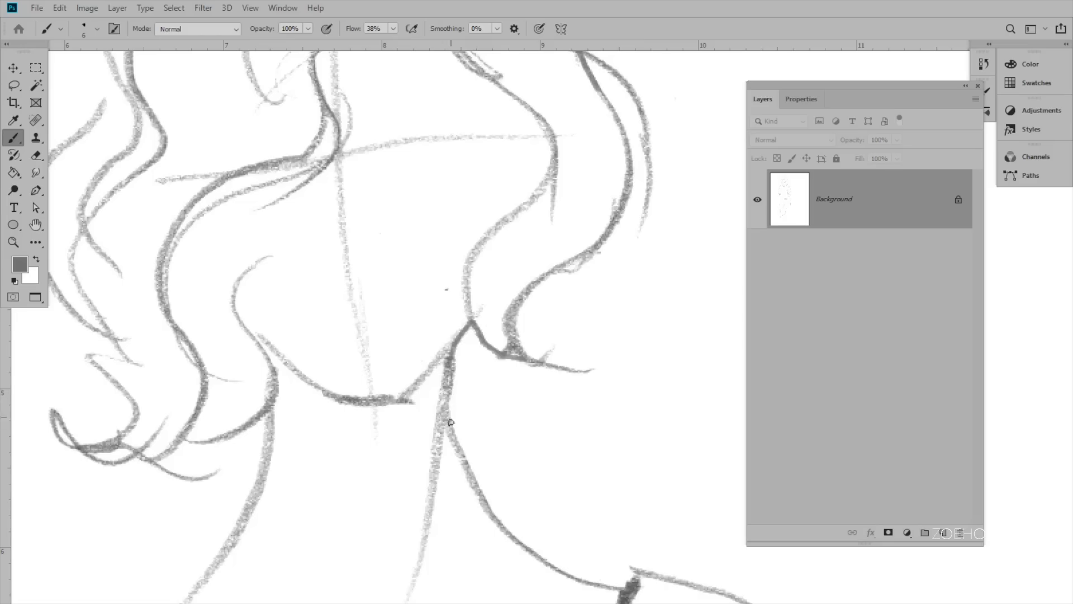
left_click_drag(534, 491, 391, 248)
key("ctrl+z")
left_click_drag(383, 240, 409, 294)
left_click_drag(582, 388, 490, 329)
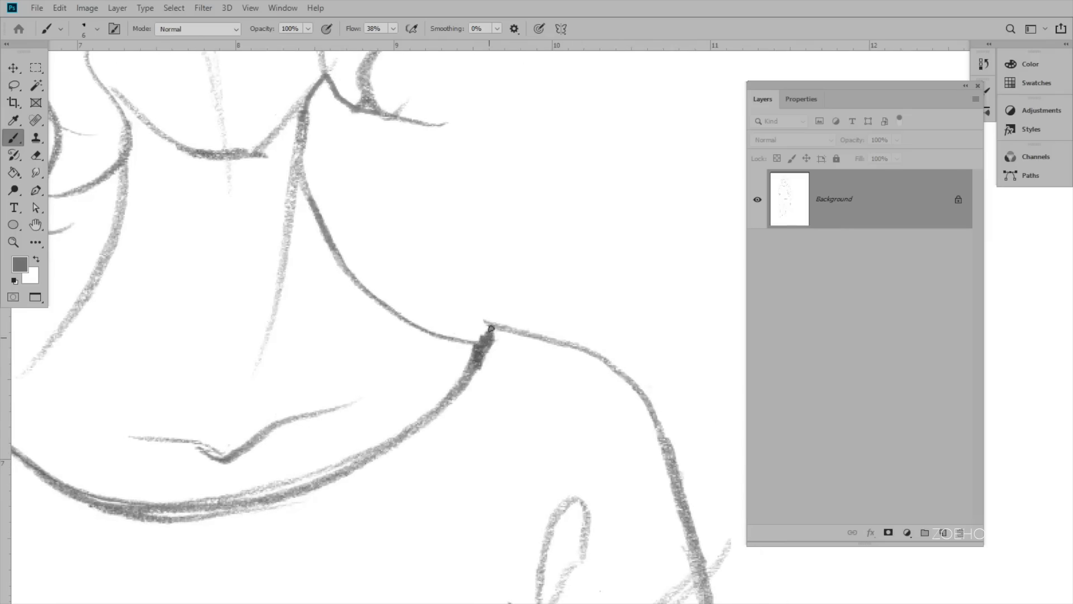
Redraw the outer edge of the puff sleeve where it bulges above the cuff
left_click_drag(649, 439, 496, 211)
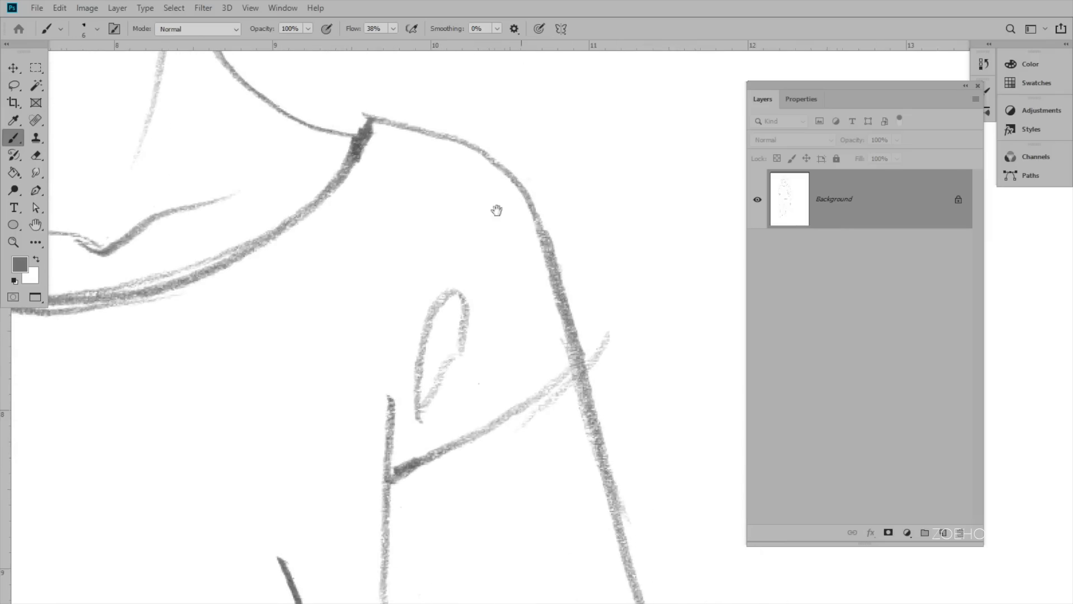
mouse_move(664, 570)
left_mouse_down()
mouse_move(608, 247)
mouse_move(592, 223)
left_mouse_up()
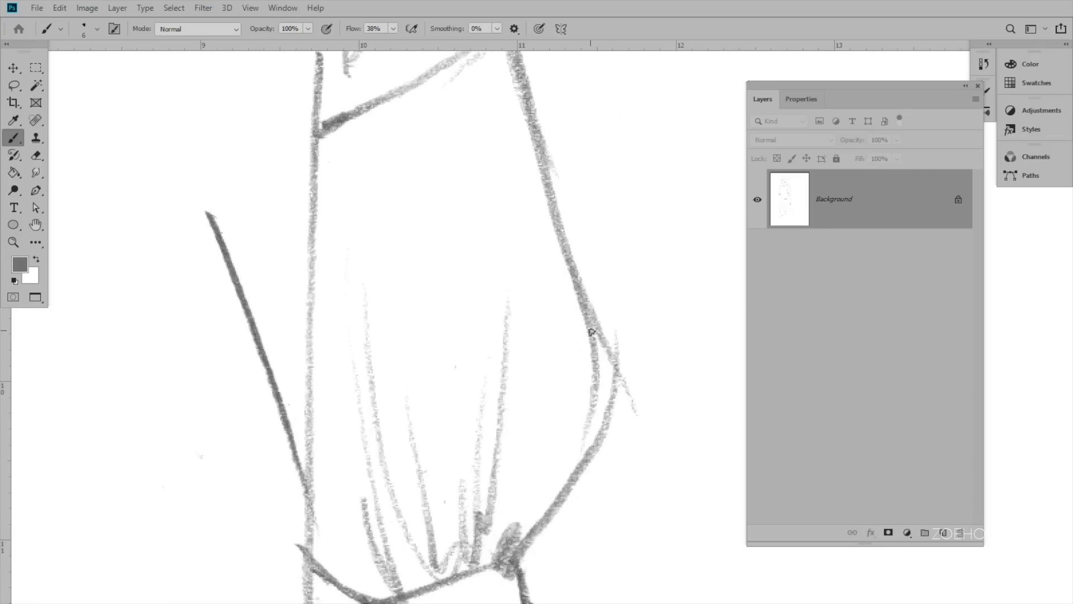
left_click_drag(594, 333, 599, 376)
key("ctrl+z")
mouse_move(585, 304)
left_mouse_down()
mouse_move(615, 368)
mouse_move(593, 452)
left_mouse_up()
Draw connected straight segments from the cuff's lower corner down the outer forearm line
scroll(609, 503, "down", 6)
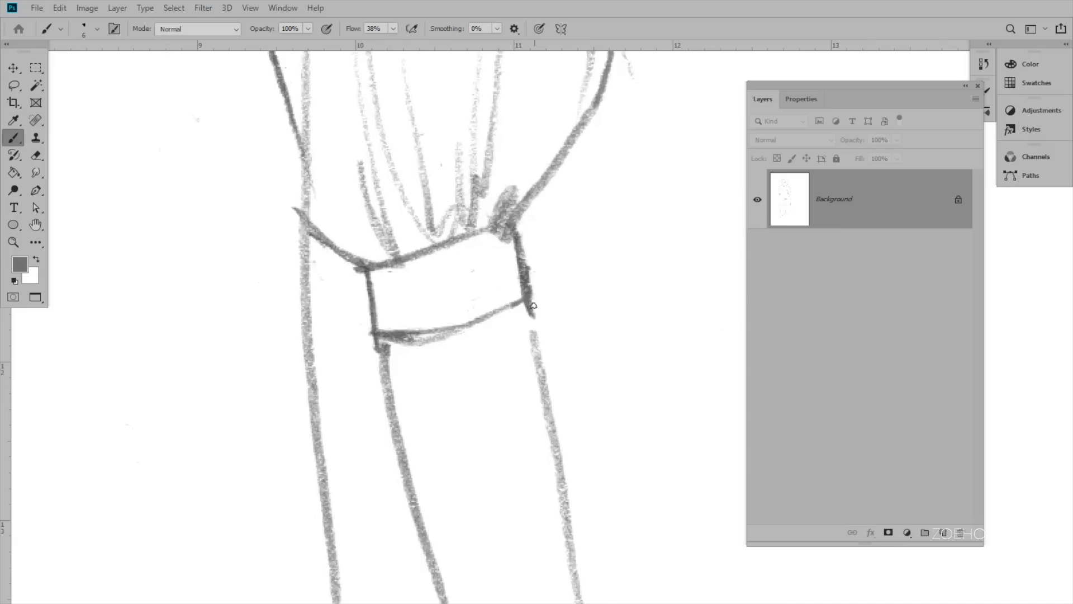
left_click(533, 347, "shift")
left_click(549, 412, "shift")
left_click(555, 447, "shift")
left_click(560, 486, "shift")
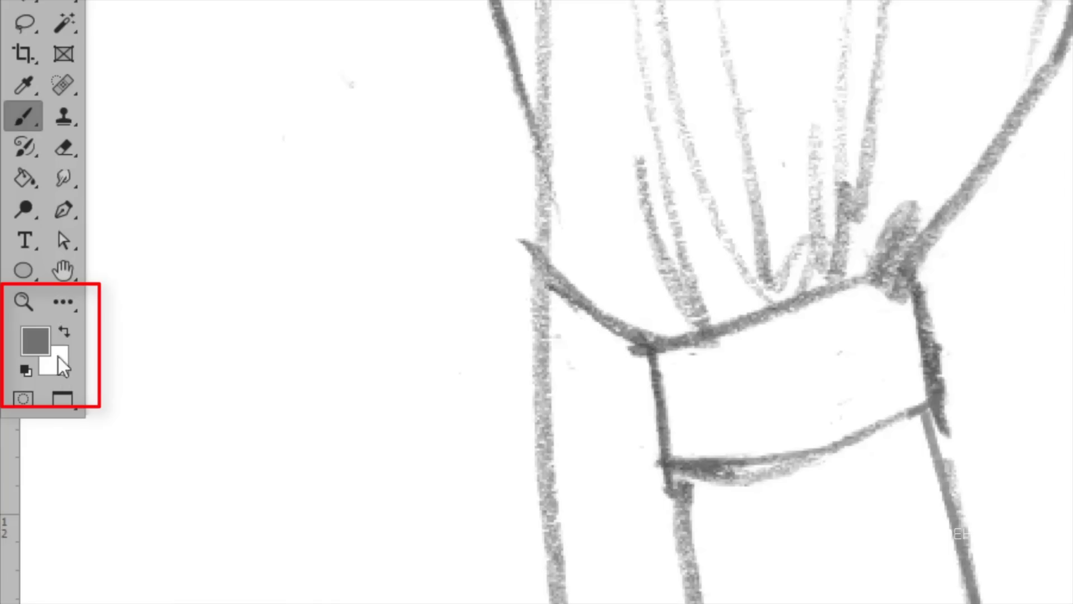
Swap the foreground to white and paint out the leftover pencil marks beside the cuff corner and outer forearm line
left_click(64, 333)
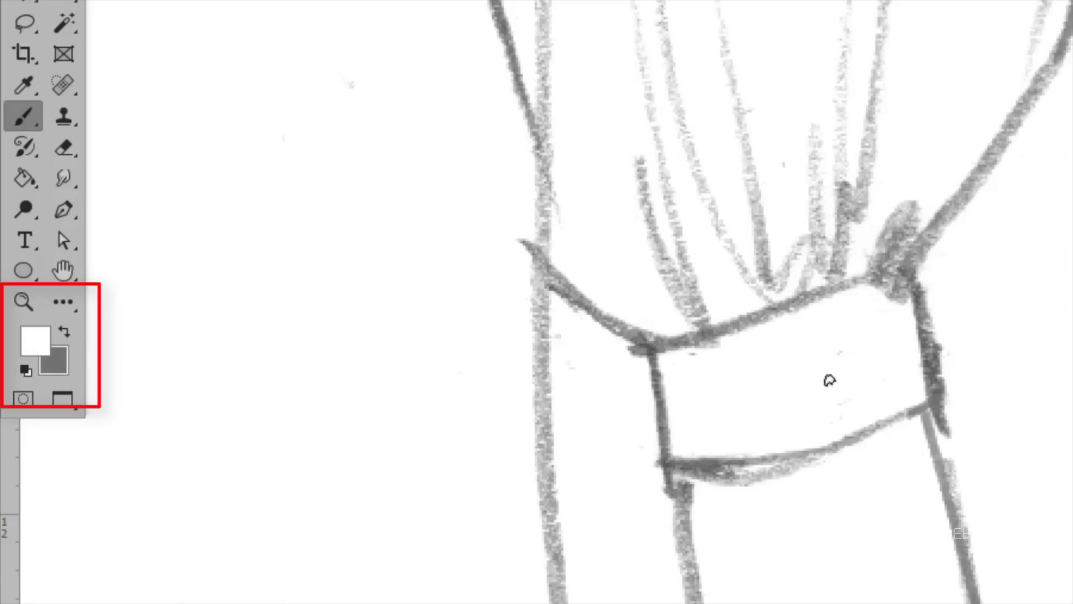
left_click_drag(950, 457, 971, 547)
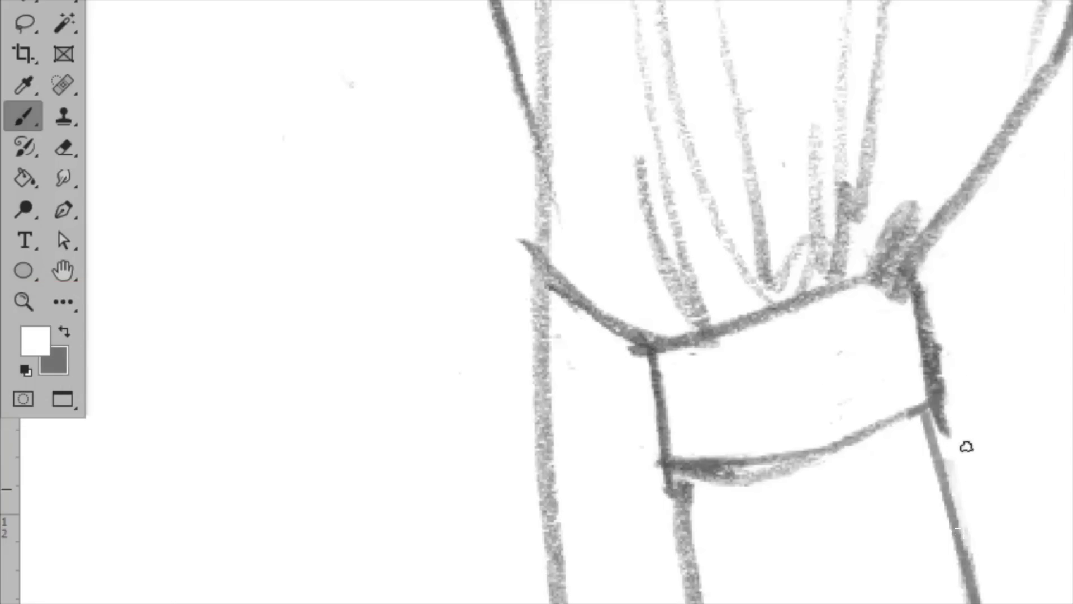
mouse_move(945, 346)
left_mouse_down()
mouse_move(938, 421)
mouse_move(955, 447)
mouse_move(941, 417)
mouse_move(957, 397)
mouse_move(943, 424)
mouse_move(938, 414)
mouse_move(963, 494)
left_mouse_up()
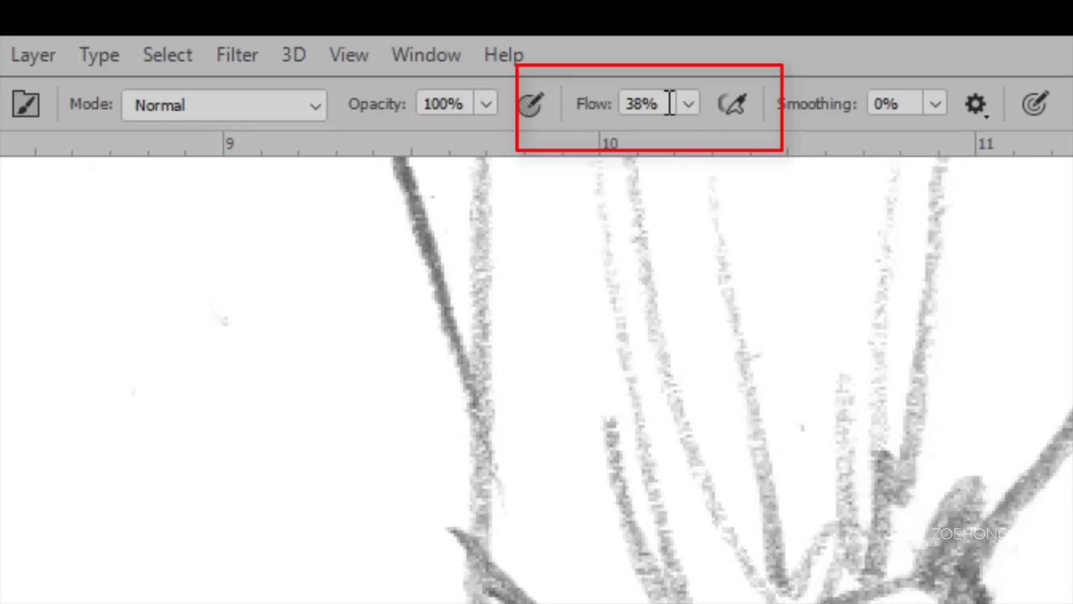
Set the brush flow to 100%
left_click(688, 103)
left_click_drag(693, 137, 791, 139)
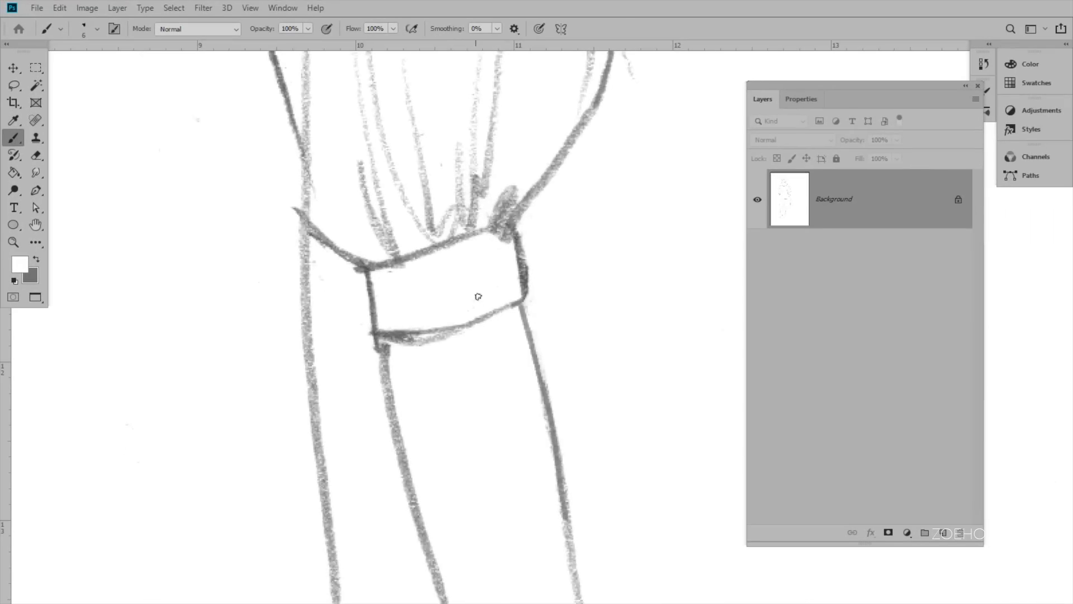
scroll(670, 184, "up", 5)
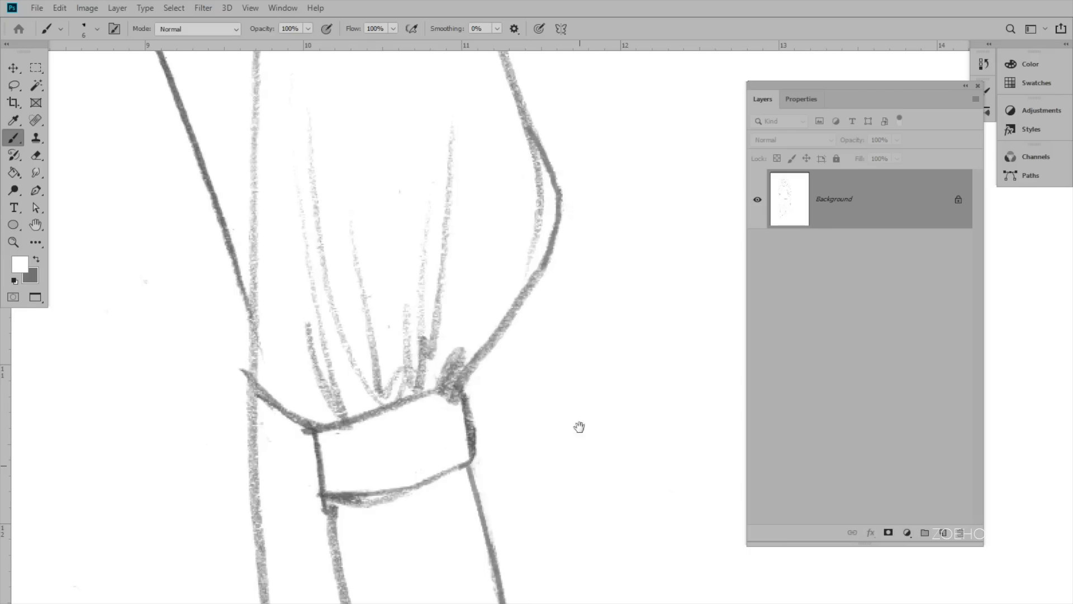
left_click_drag(579, 465, 587, 153)
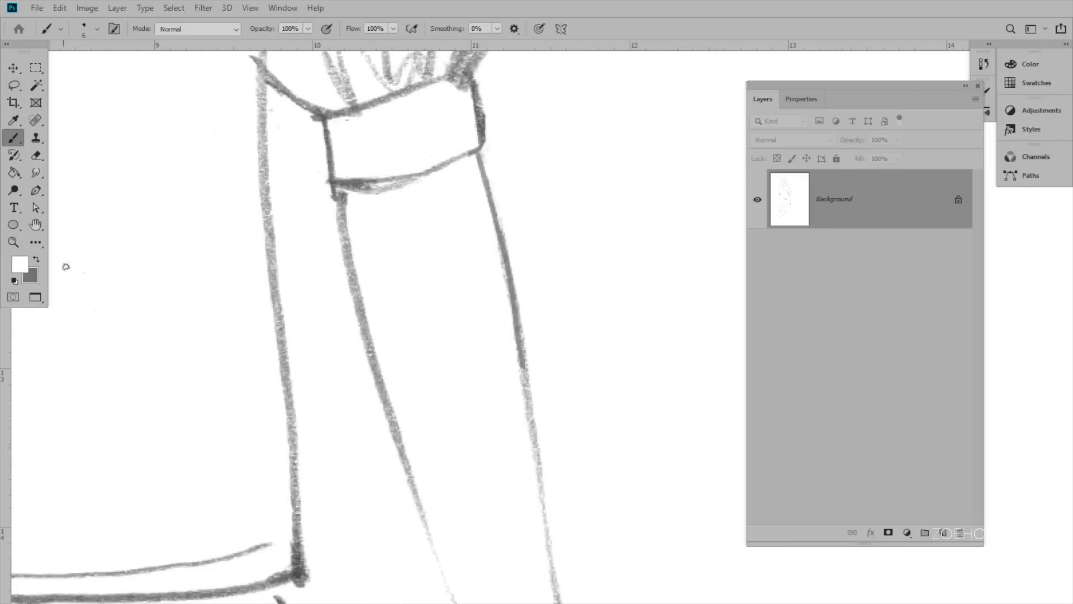
Swap back to the grey foreground and trace the faint outer forearm line with connected straight segments
key("x")
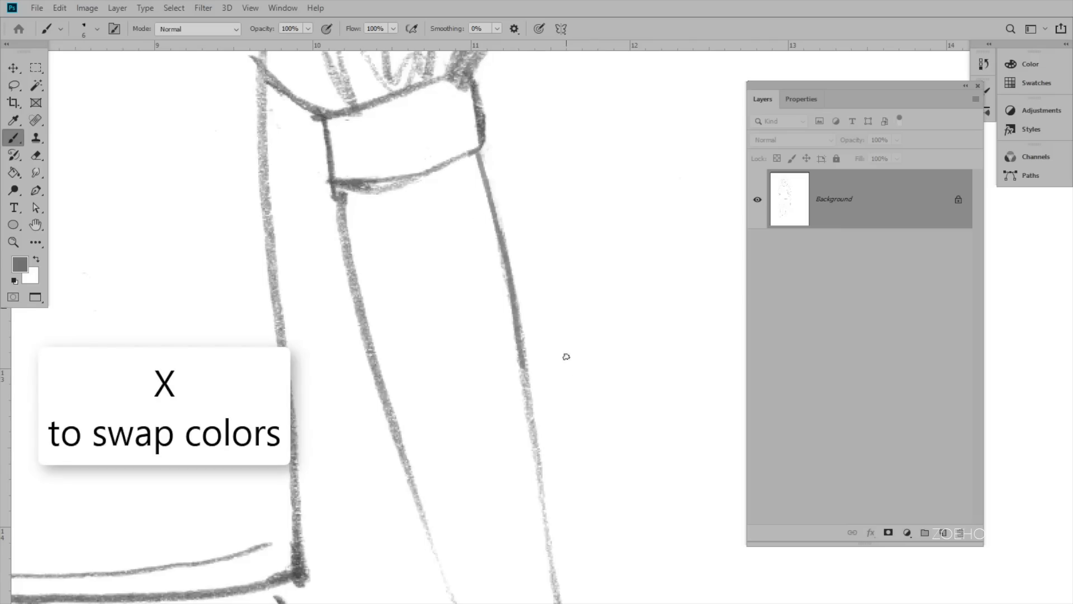
left_click_drag(589, 361, 528, 218)
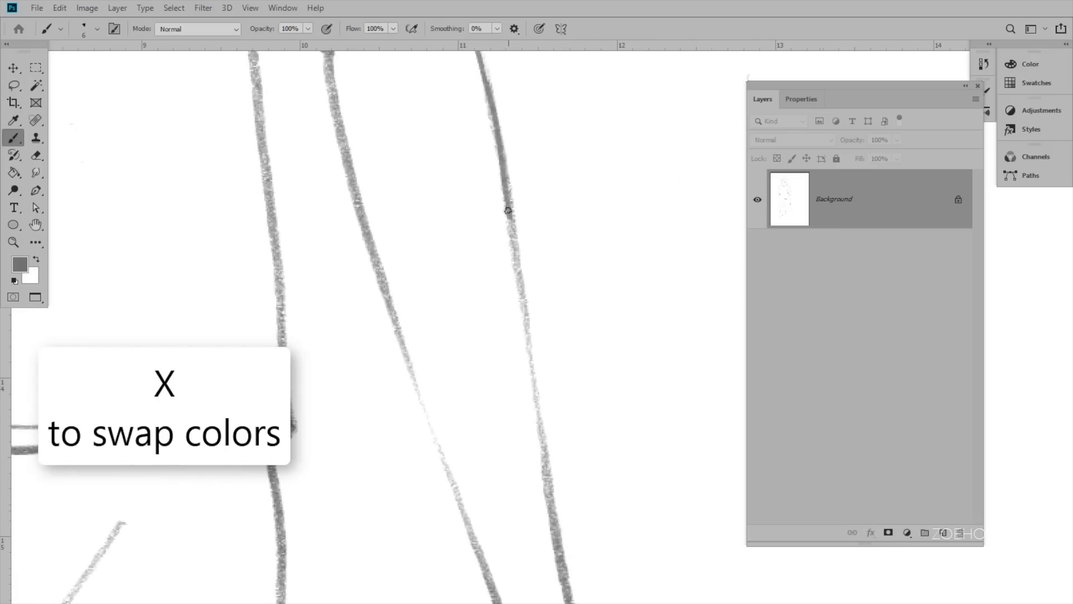
left_click(527, 322, "shift")
left_click(544, 438, "shift")
left_click(548, 494, "shift")
Continue the outer forearm line with short connected segments around the wrist to the start of the hand
left_click_drag(659, 563, 648, 362)
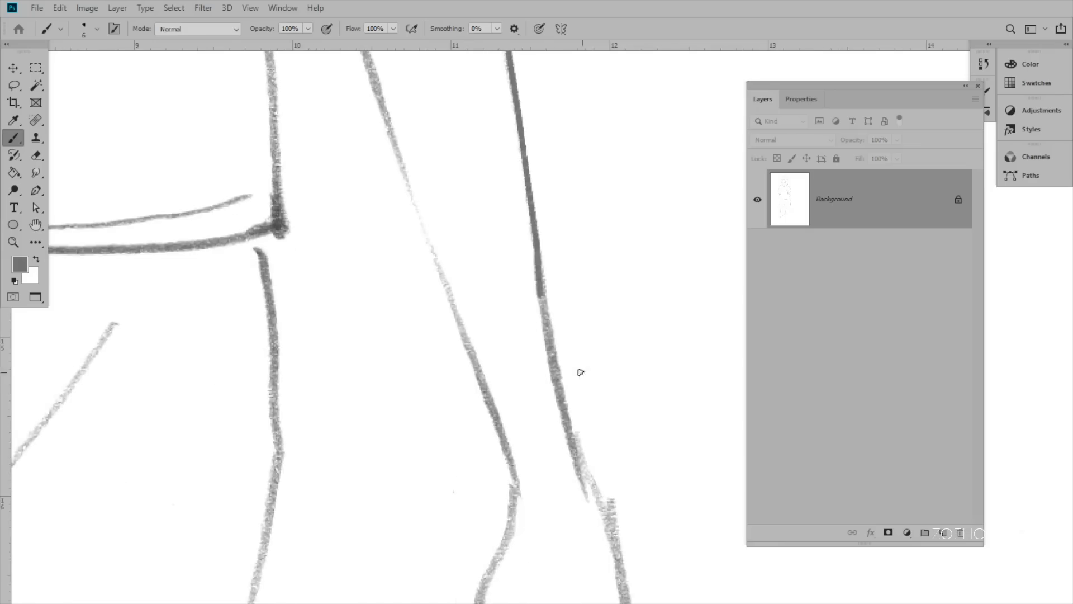
left_click(555, 369, "shift")
left_click(570, 439, "shift")
left_click(587, 476, "shift")
left_click(603, 506, "shift")
left_click(609, 522, "shift")
left_click(613, 541, "shift")
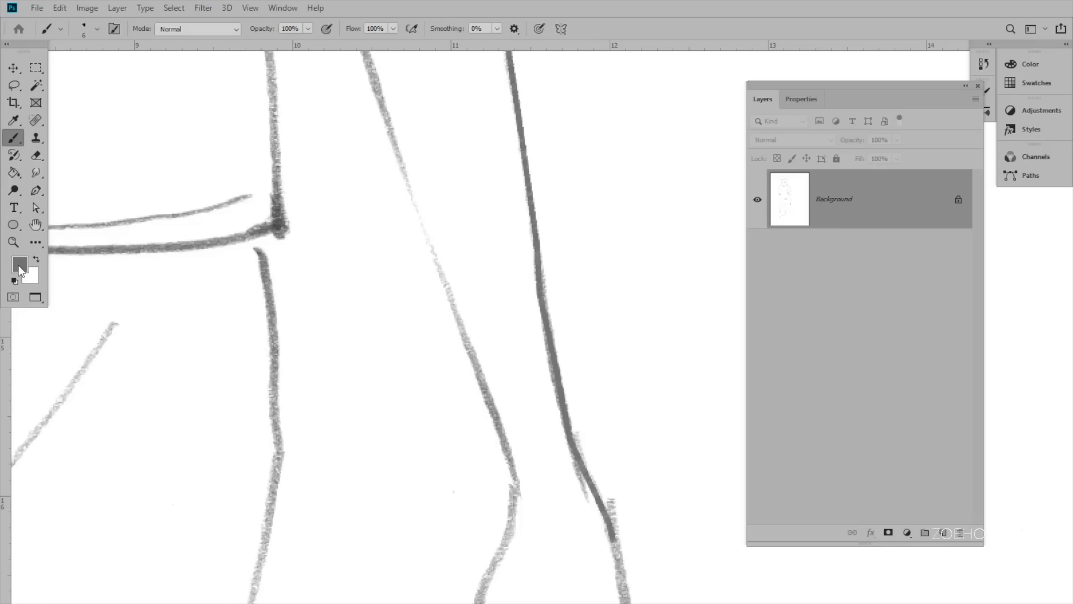
Set the foreground color to a slightly lighter grey
left_click(20, 265)
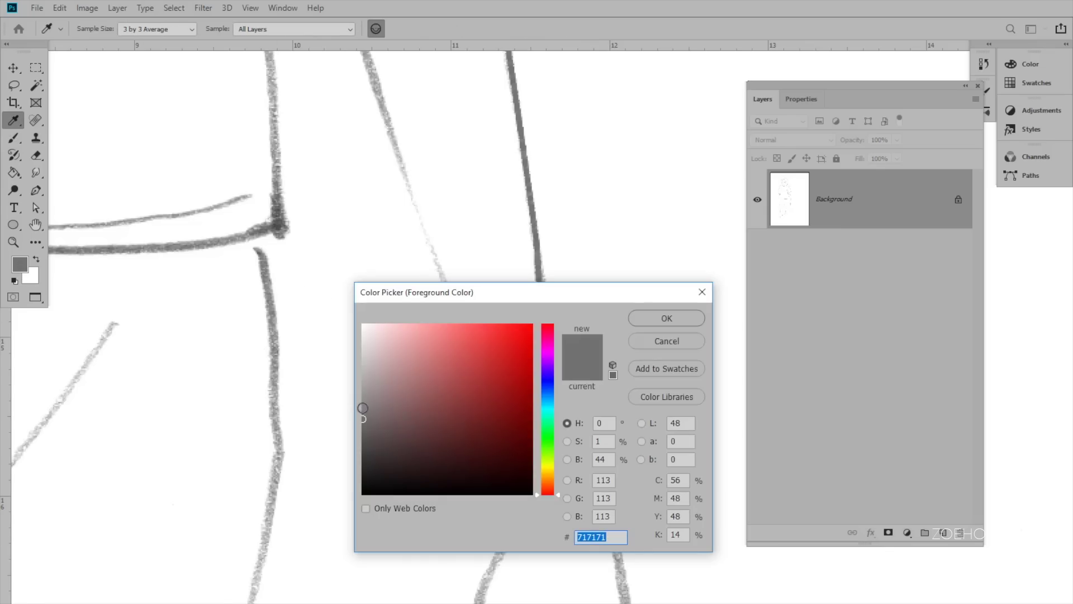
left_click(363, 405)
left_click(669, 319)
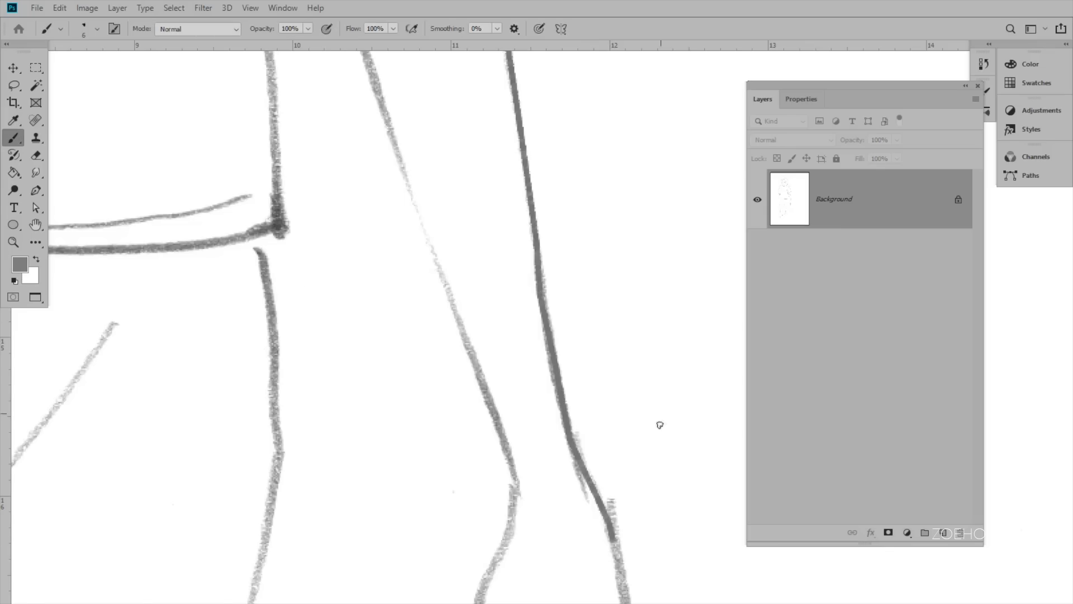
Redraw the outer edge of the hand from the knuckle down to the lowest finger
left_click_drag(596, 344, 595, 191)
left_click_drag(621, 384, 574, 202)
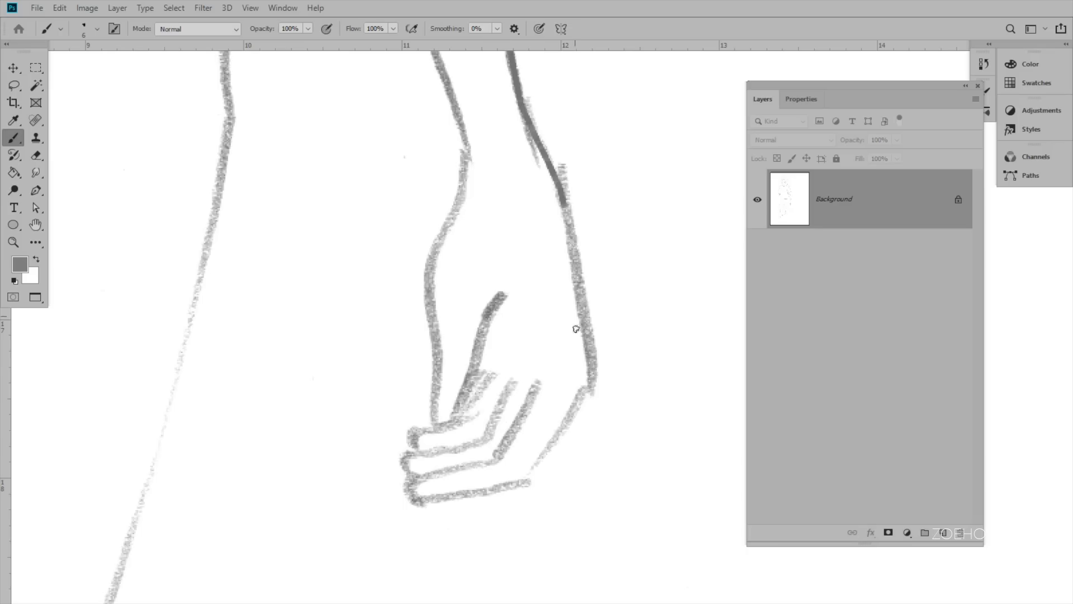
left_click_drag(591, 367, 579, 401)
left_click_drag(549, 448, 521, 486)
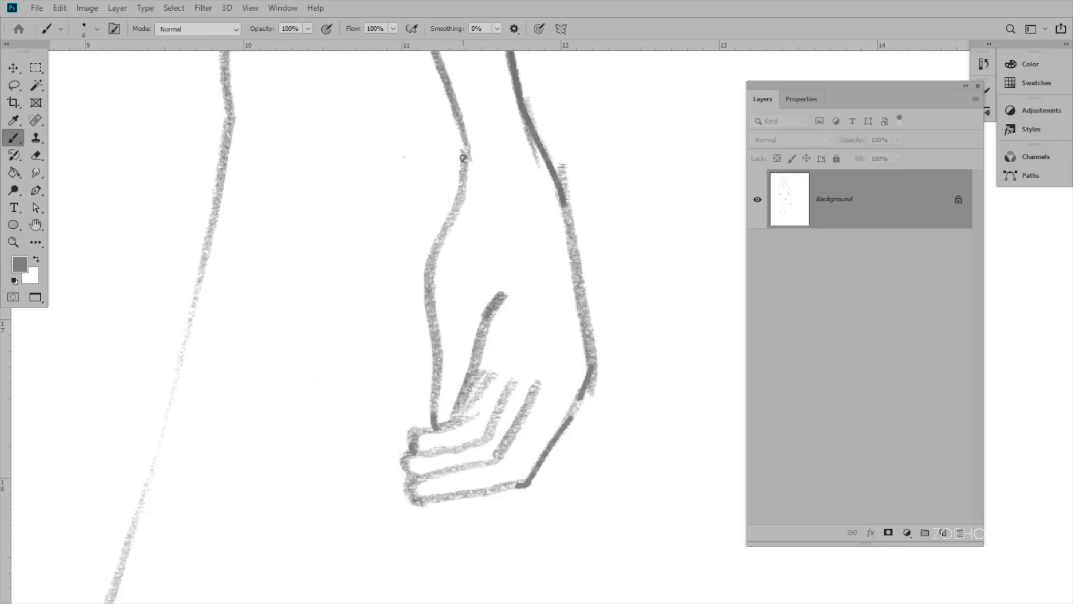
Redraw the faint inner wrist and forearm lines and the side outlines of the skirt in grey
left_click_drag(462, 136, 583, 484)
left_click_drag(448, 99, 551, 382)
left_click_drag(458, 132, 557, 489)
mouse_move(413, 96)
left_mouse_down()
mouse_move(429, 106)
mouse_move(445, 481)
left_mouse_up()
mouse_move(500, 599)
left_mouse_down()
mouse_move(498, 315)
mouse_move(512, 232)
left_mouse_up()
left_click_drag(498, 469, 520, 302)
left_click_drag(471, 142, 474, 288)
mouse_move(474, 289)
left_mouse_down()
mouse_move(514, 59)
mouse_move(391, 542)
left_mouse_up()
left_click_drag(506, 555, 620, 171)
mouse_move(507, 157)
left_mouse_down()
mouse_move(434, 408)
mouse_move(414, 522)
left_mouse_up()
left_click_drag(497, 547, 541, 221)
left_click_drag(449, 222, 470, 237)
left_click_drag(465, 320, 488, 364)
mouse_move(609, 573)
left_mouse_down()
mouse_move(635, 259)
mouse_move(771, 393)
left_mouse_up()
left_click_drag(634, 123, 556, 257)
Paint out a stray mark in white, then return to the grey foreground with a smaller brush
key("x")
mouse_move(445, 378)
left_mouse_down()
mouse_move(426, 366)
mouse_move(333, 378)
mouse_move(369, 376)
left_mouse_up()
key("bracketright")
left_click(37, 260)
key("bracketleft")
Strengthen the remaining pale contour lines along the figure with grey pencil strokes
left_click_drag(121, 221, 124, 309)
left_click_drag(129, 305, 196, 331)
left_click_drag(326, 352, 397, 364)
left_click_drag(279, 168, 428, 497)
left_click_drag(273, 84, 289, 221)
left_click_drag(285, 134, 302, 521)
left_click_drag(282, 269, 303, 590)
left_click_drag(223, 157, 279, 576)
left_click_drag(279, 195, 289, 458)
left_click_drag(258, 275, 237, 357)
left_click_drag(335, 167, 312, 561)
mouse_move(278, 309)
left_mouse_down()
mouse_move(317, 314)
mouse_move(348, 141)
left_mouse_up()
left_click_drag(273, 205, 274, 355)
left_click_drag(279, 156, 336, 509)
left_click_drag(221, 116, 214, 260)
mouse_move(252, 139)
left_mouse_down()
mouse_move(223, 511)
mouse_move(272, 278)
left_mouse_up()
Change the foreground to a lighter grey and retouch more of the faint outlines
left_click(20, 264)
left_click(683, 305)
left_click_drag(290, 168, 233, 452)
mouse_move(366, 259)
left_mouse_down()
mouse_move(424, 234)
mouse_move(454, 243)
left_mouse_up()
mouse_move(455, 244)
left_mouse_down()
mouse_move(510, 203)
mouse_move(374, 368)
left_mouse_up()
mouse_move(351, 395)
left_mouse_down()
mouse_move(444, 220)
mouse_move(445, 186)
mouse_move(359, 217)
left_mouse_up()
Reduce the brush size to 4 px and touch up the finer lines of the sketch
key("bracketleft")
key("bracketleft")
mouse_move(360, 216)
left_mouse_down()
mouse_move(326, 241)
mouse_move(264, 135)
mouse_move(307, 145)
left_mouse_up()
left_click_drag(307, 144, 278, 109)
left_click_drag(378, 104, 479, 393)
mouse_move(357, 390)
left_mouse_down()
mouse_move(307, 245)
mouse_move(380, 116)
left_mouse_up()
key("ctrl+z")
left_click_drag(382, 171, 376, 105)
left_click_drag(397, 139, 285, 428)
mouse_move(257, 356)
left_mouse_down()
mouse_move(302, 289)
mouse_move(448, 202)
left_mouse_up()
Swap the foreground to white and set the brush size to 30 px for cleaning the whole figure
left_click_drag(622, 507, 588, 270)
key("ctrl+minus")
key("ctrl+minus")
mouse_move(582, 442)
left_mouse_down()
mouse_move(547, 263)
mouse_move(498, 210)
left_mouse_up()
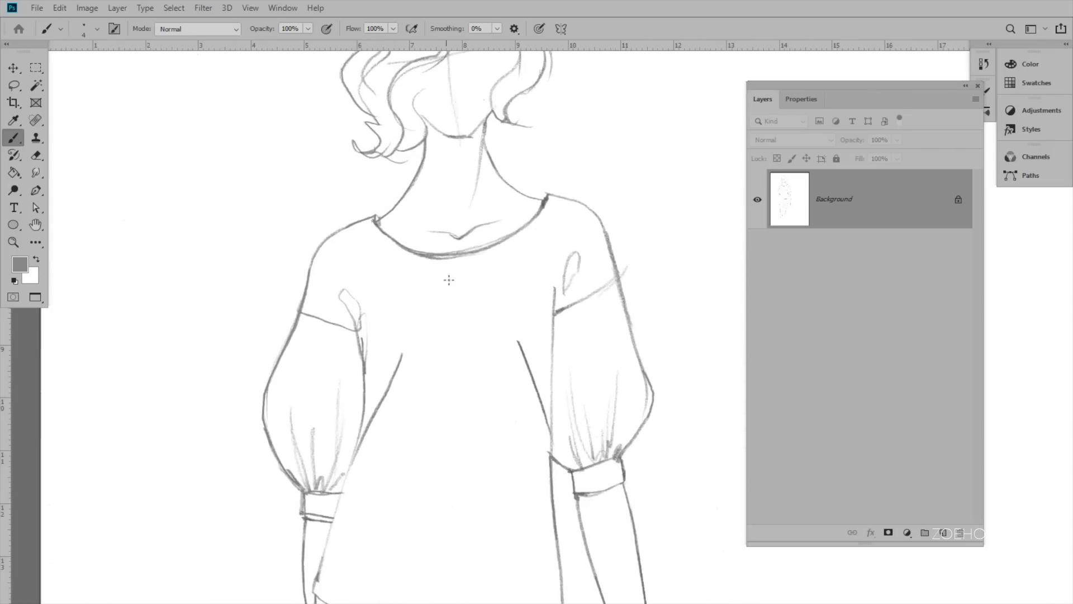
key("x")
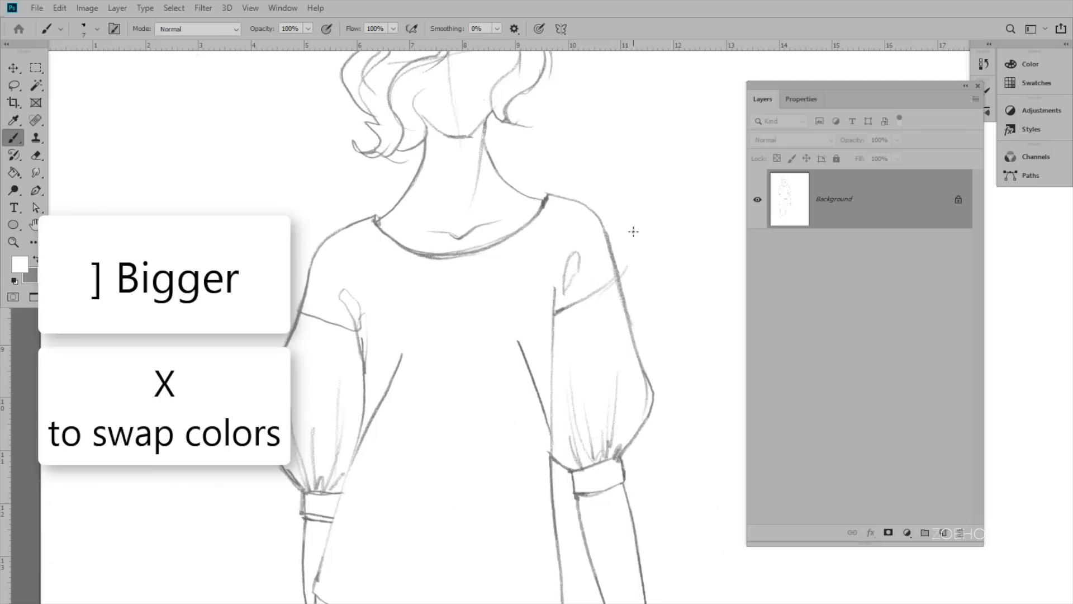
key("bracketright")
left_click_drag(683, 478, 699, 252)
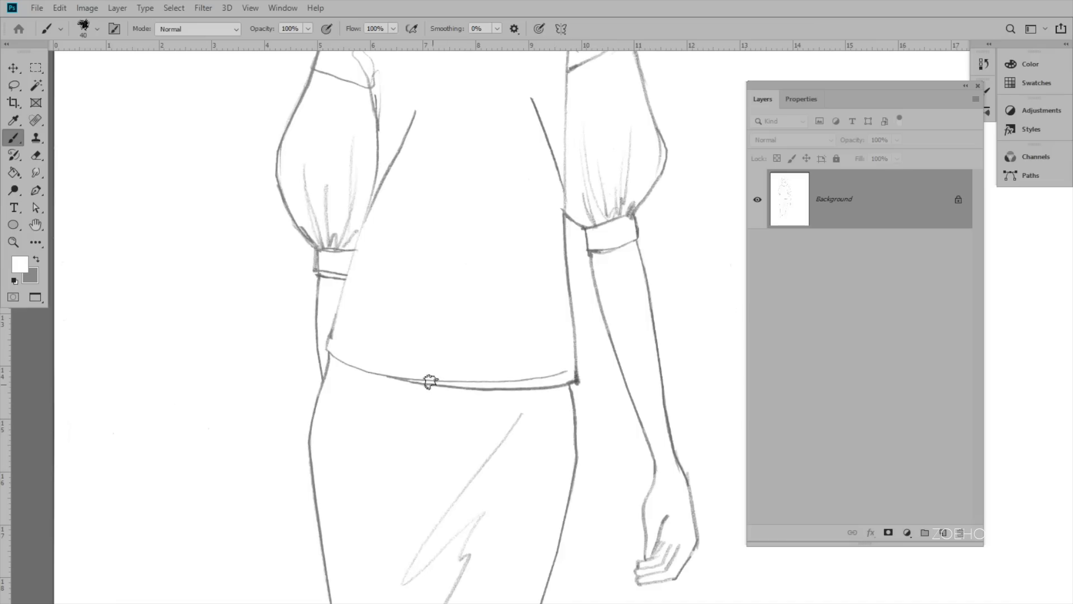
key("bracketleft")
key("bracketleft")
Paint out stray specks and smudges around the top's hem and the figure in white
mouse_move(473, 381)
left_mouse_down()
mouse_move(562, 371)
mouse_move(436, 374)
left_mouse_up()
mouse_move(622, 482)
left_mouse_down()
mouse_move(618, 312)
mouse_move(638, 134)
left_mouse_up()
left_click_drag(652, 452, 683, 278)
left_click_drag(617, 191, 596, 434)
left_click_drag(584, 151, 575, 463)
left_click_drag(554, 253, 510, 452)
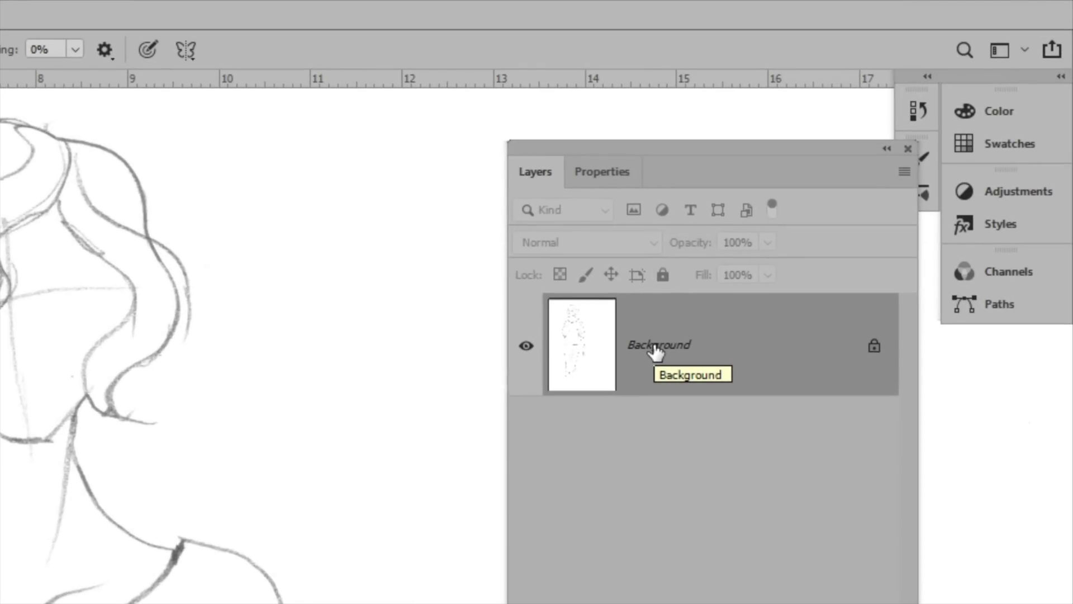
Convert the Background into a regular layer named Sketch
double_click(657, 352)
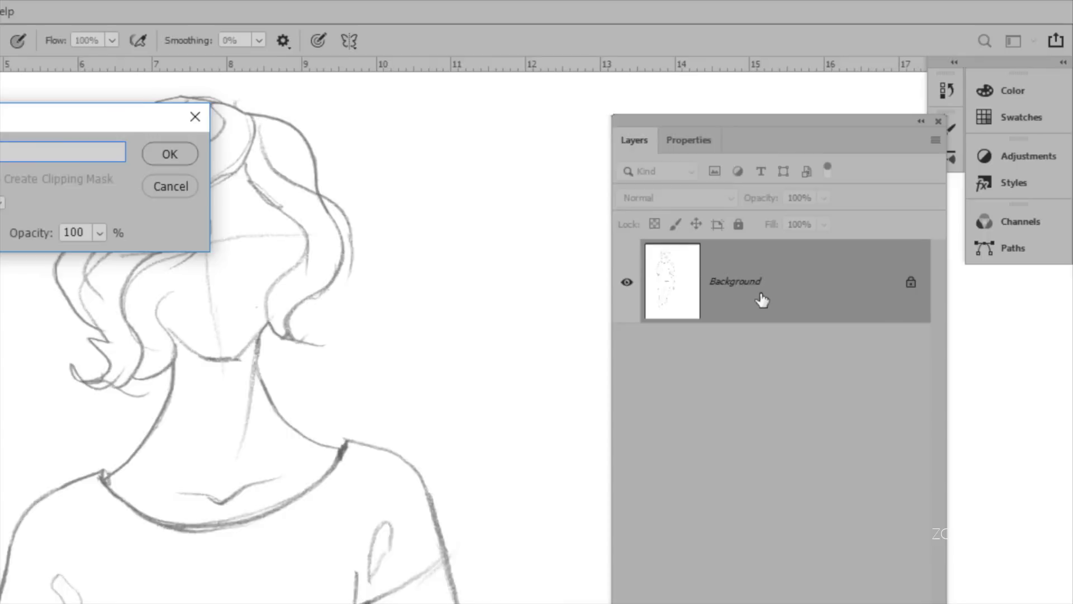
type("Sketch")
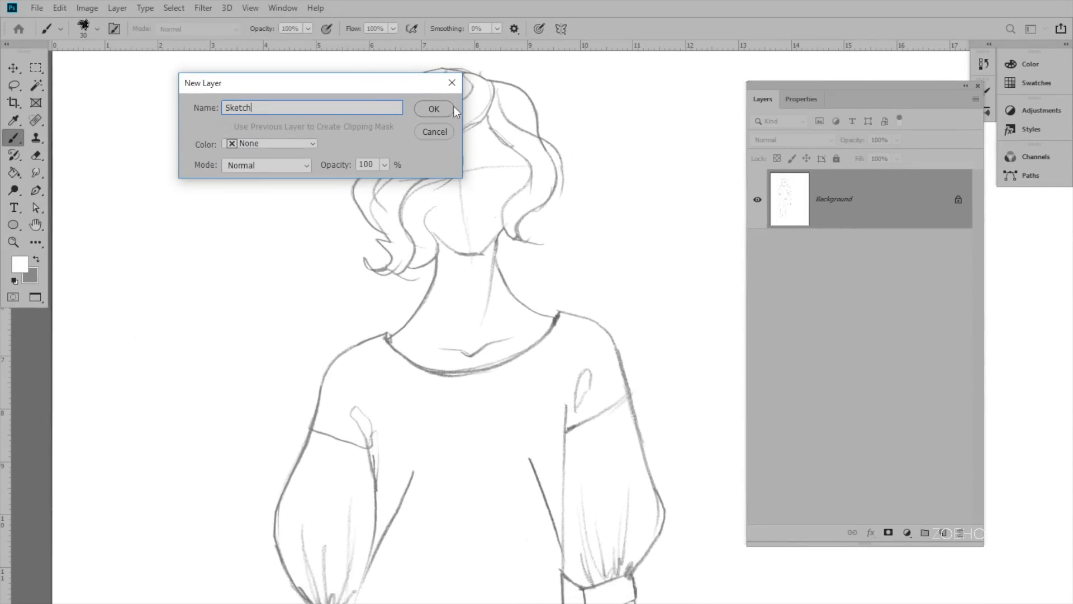
left_click(435, 108)
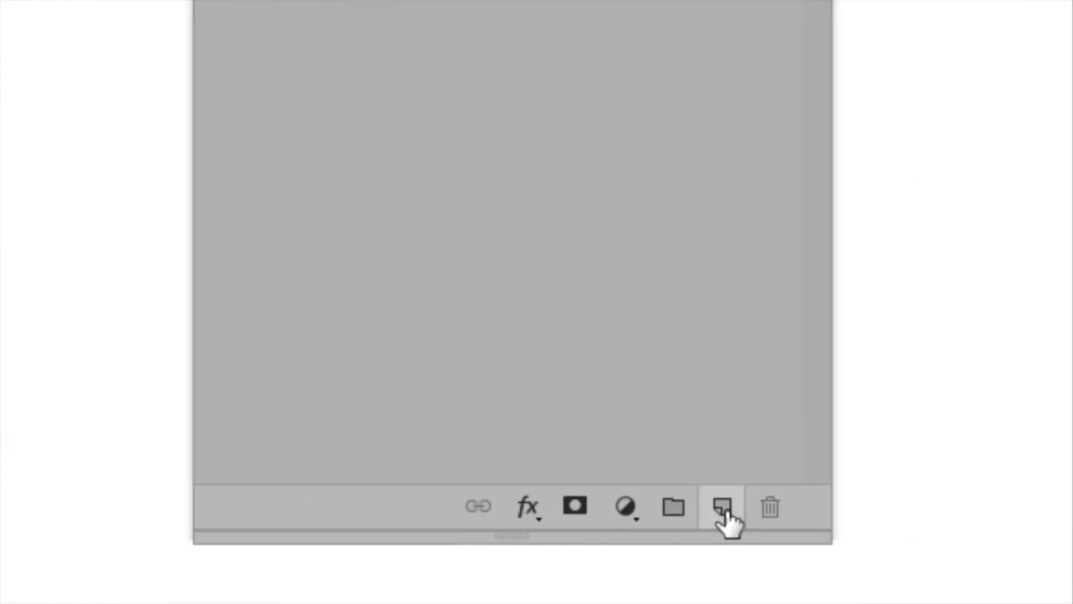
Add a new layer above Sketch and name it top
left_click(722, 506)
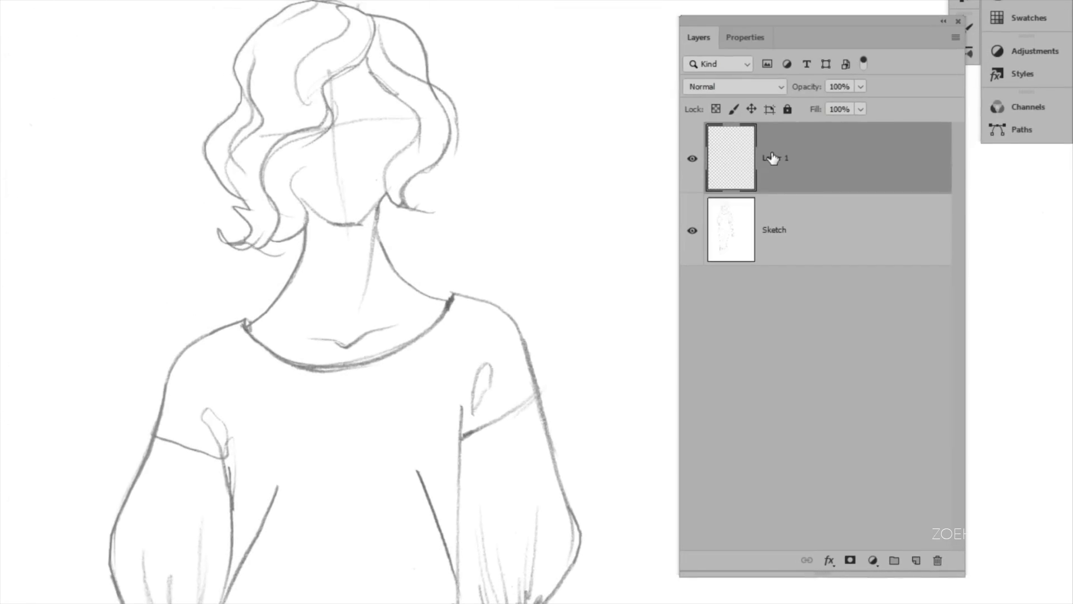
double_click(775, 161)
type("top")
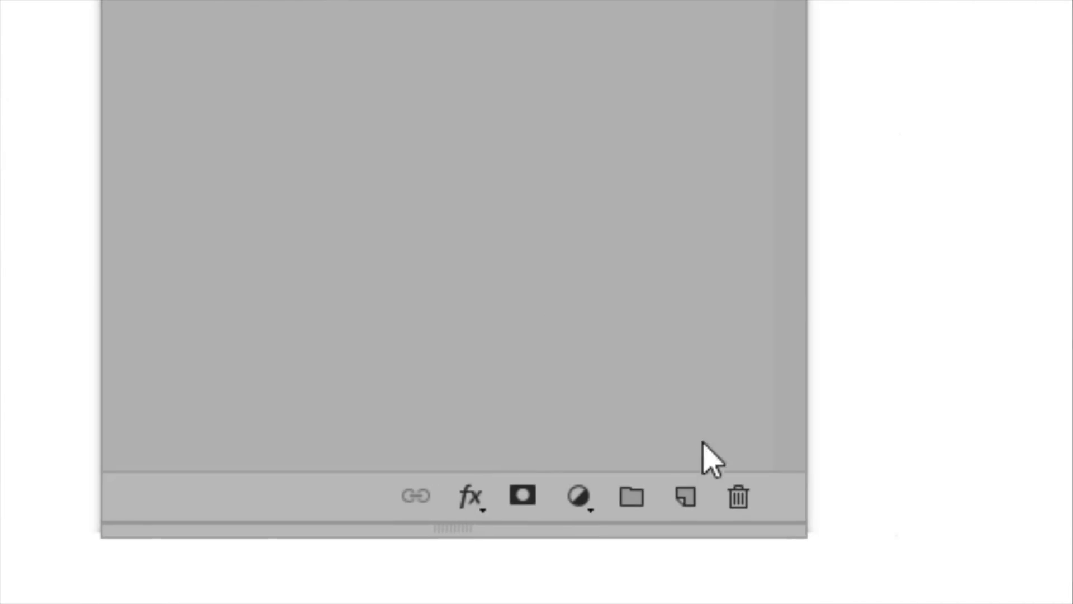
Add another layer above top and name it skirt
left_click(685, 497)
double_click(823, 200)
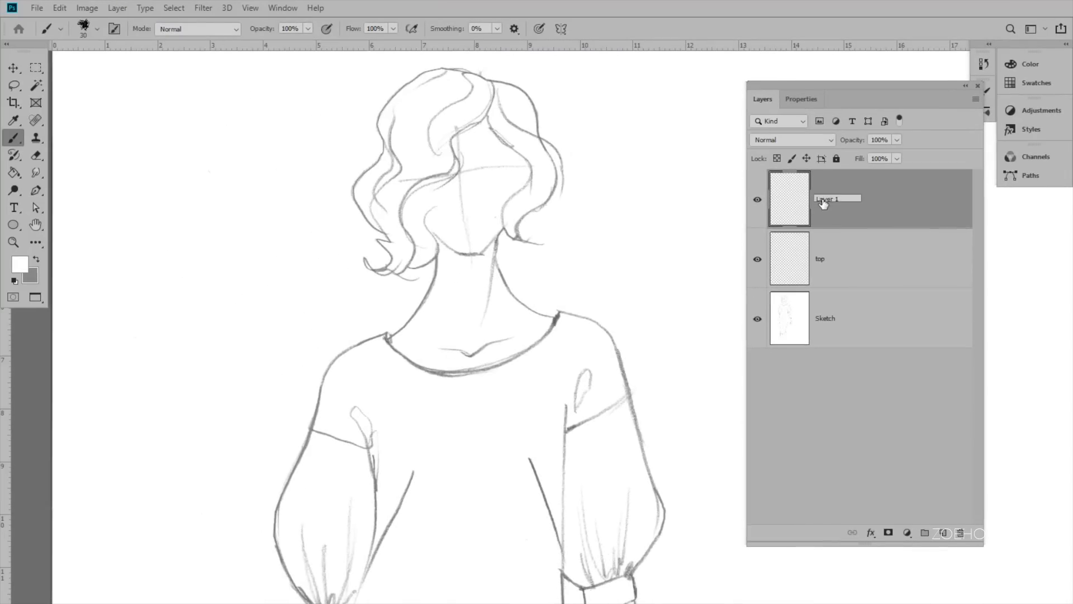
type("skirt")
key("Return")
Add two layers above skirt and name them Skin and Hair
left_click(941, 532)
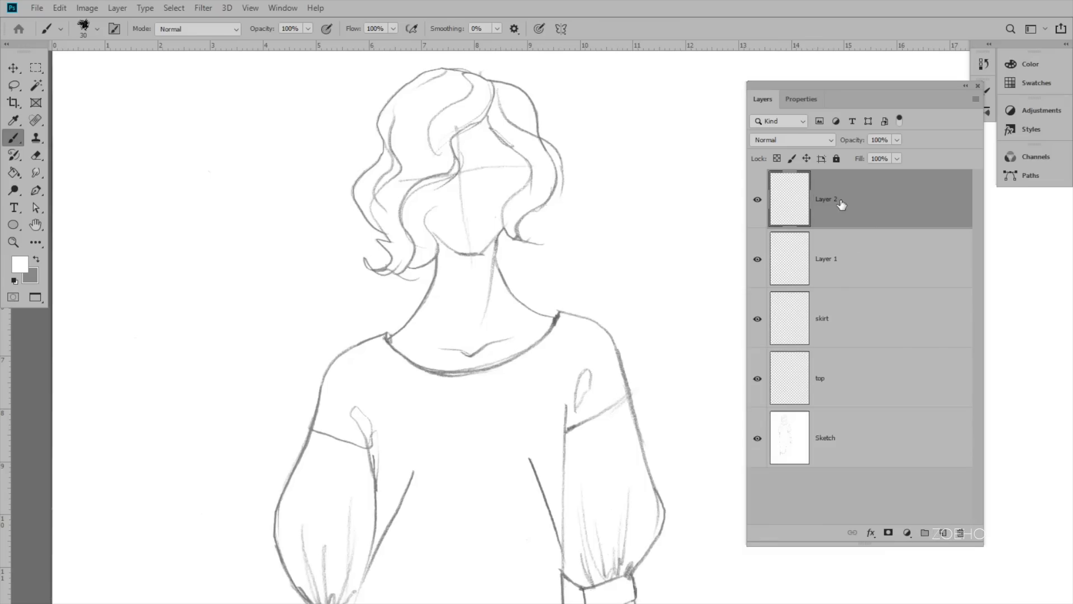
double_click(823, 258)
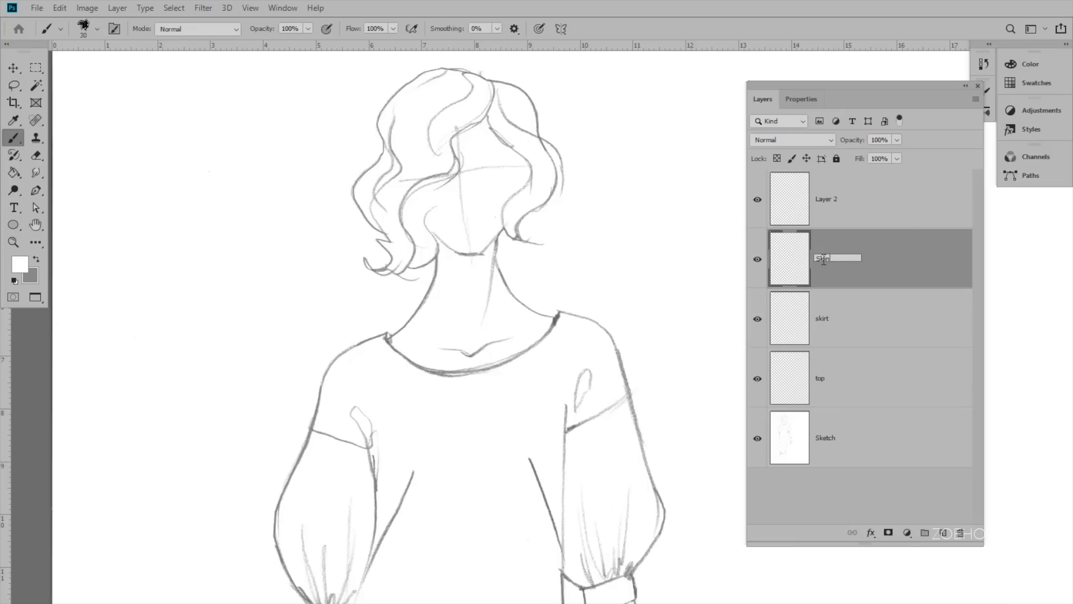
double_click(829, 202)
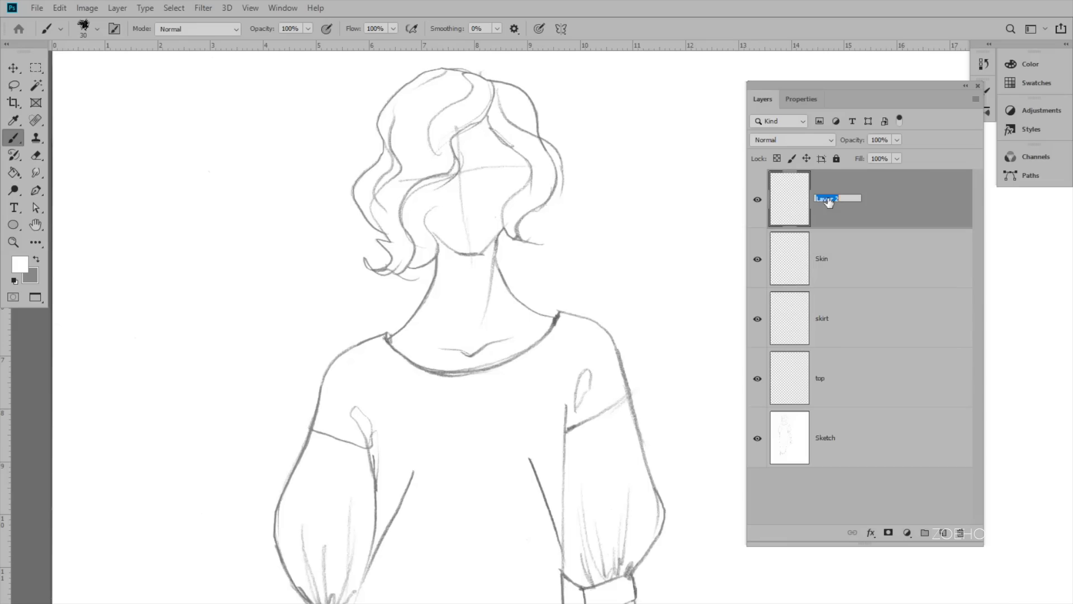
type("Hair")
key("Return")
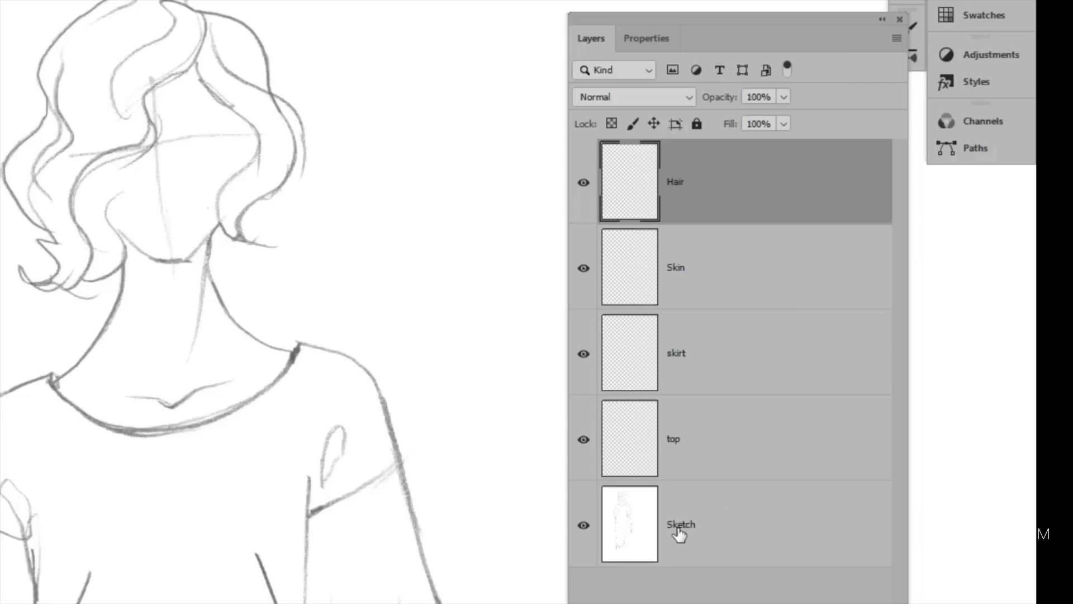
Reorder the layers from front to back as Sketch, top, skirt, Skin, Hair
left_click_drag(789, 538, 780, 183)
left_click_drag(778, 278, 765, 167)
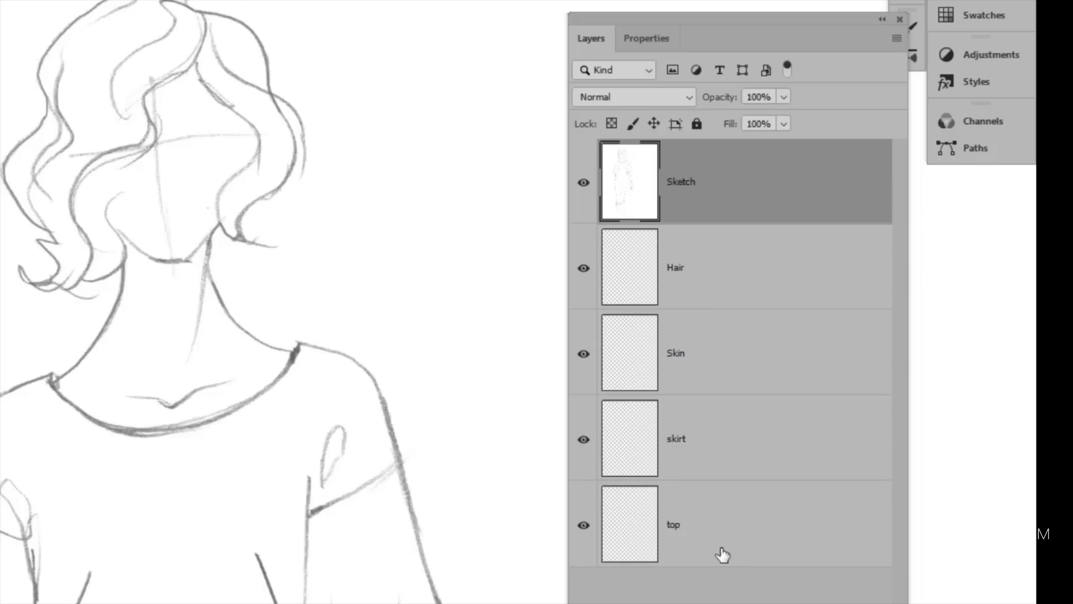
left_click_drag(722, 553, 720, 271)
left_click_drag(711, 527, 706, 328)
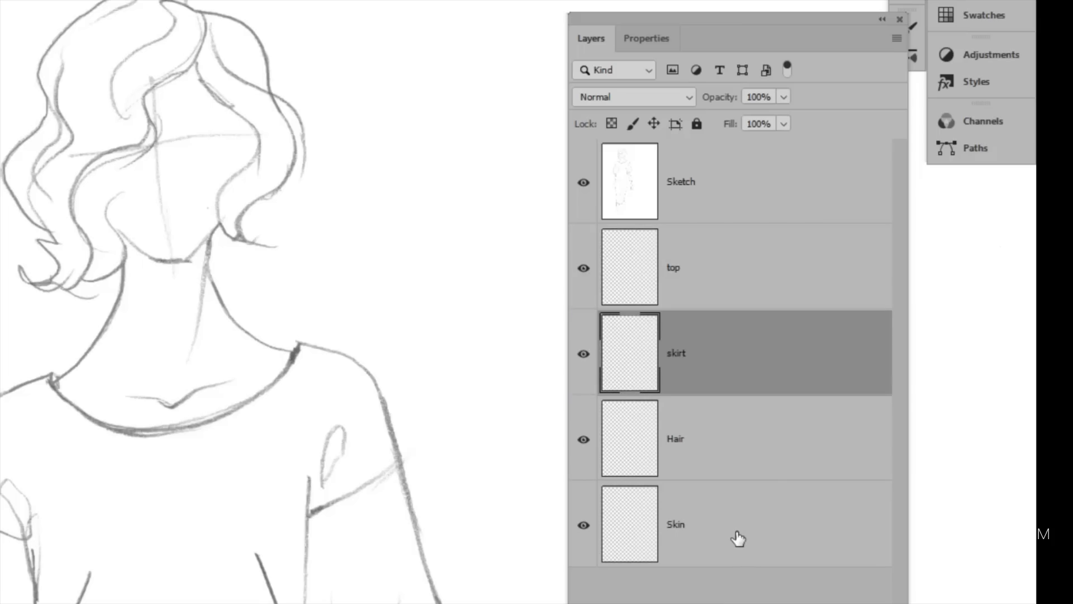
left_click_drag(738, 538, 733, 461)
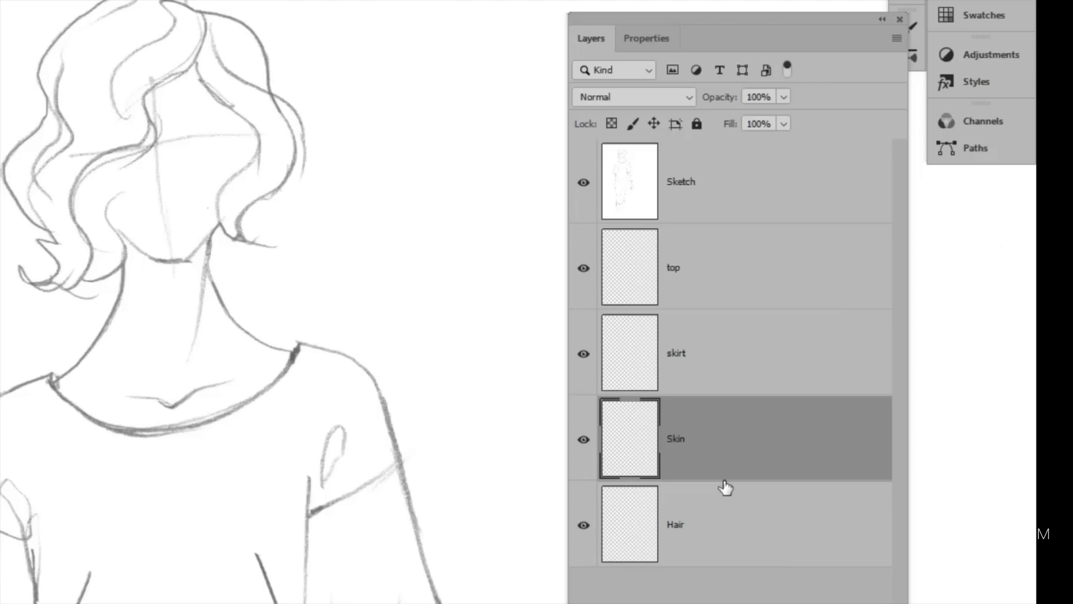
Select the top layer and set the foreground color to a light purple for painting with the Brush tool
left_click(648, 272)
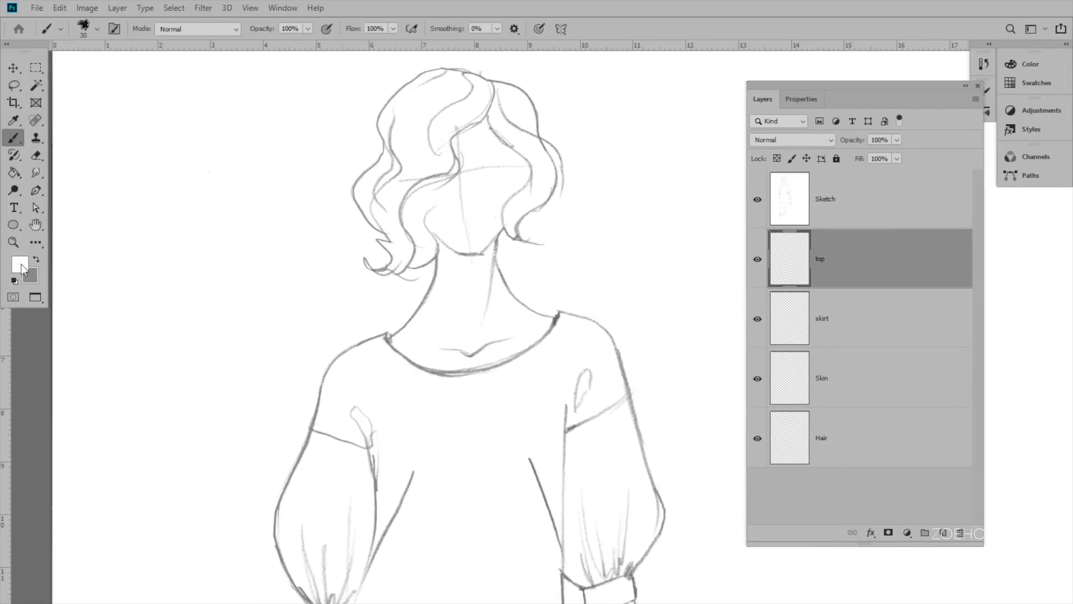
left_click(20, 264)
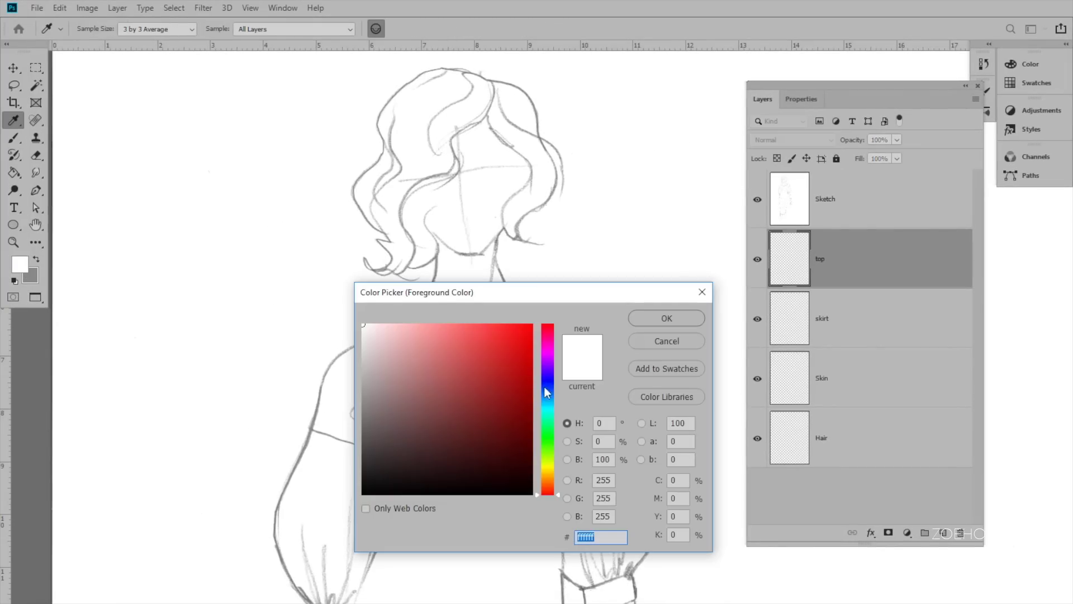
left_click(546, 359)
left_click(442, 352)
left_click(653, 317)
key("b")
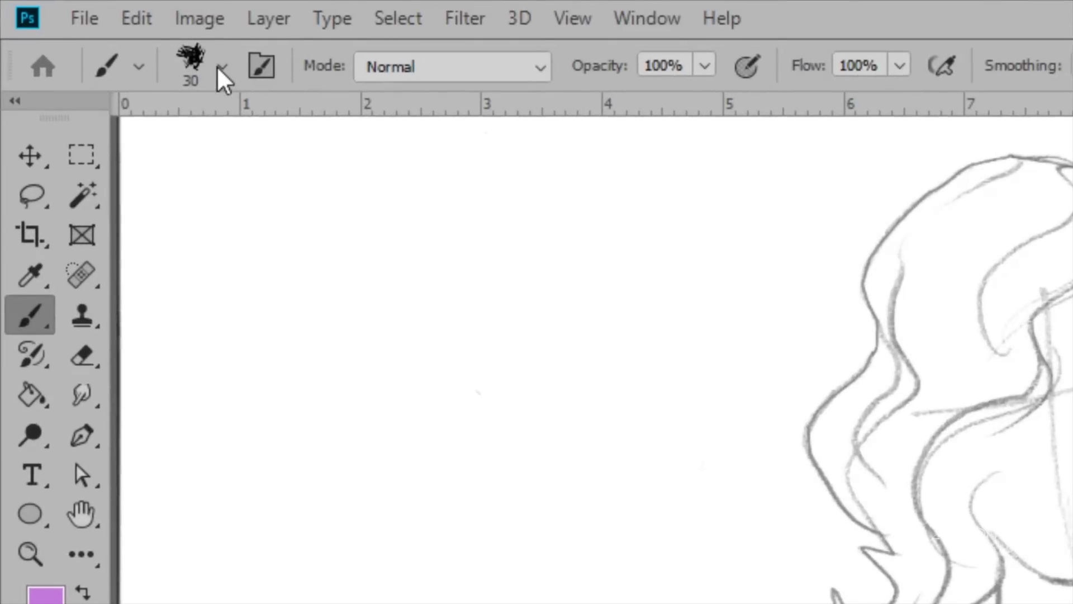
Choose the Hard Round brush from the General Brushes group
left_click(97, 29)
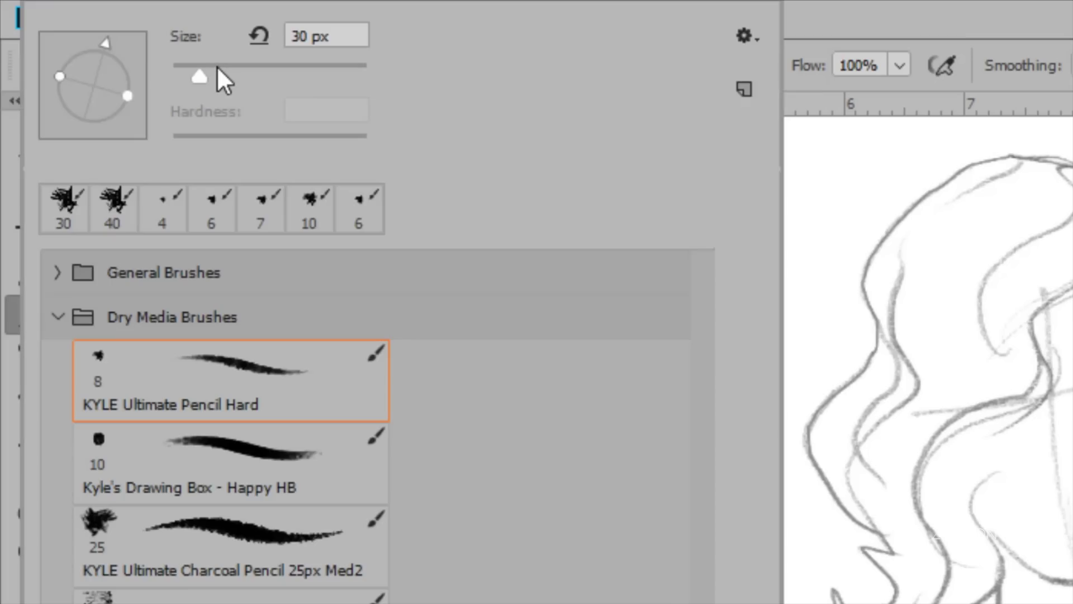
left_click(57, 317)
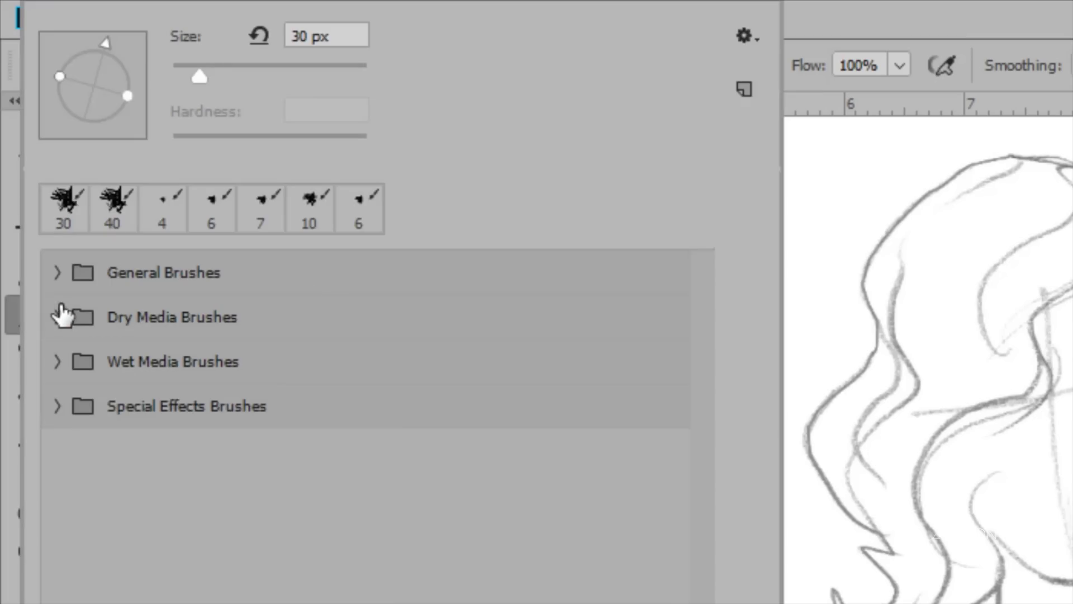
left_click(56, 273)
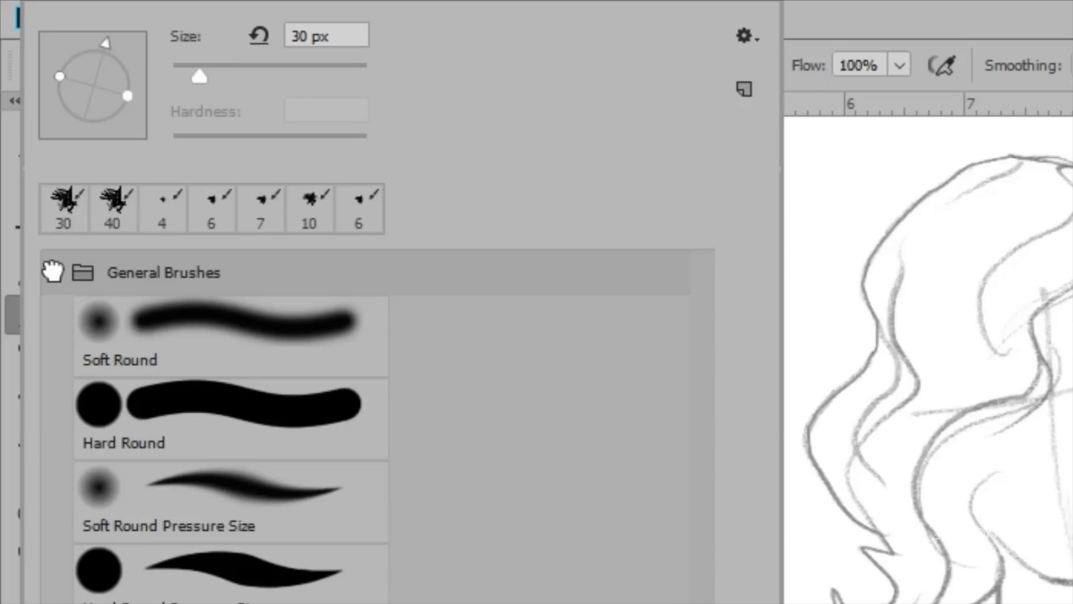
left_click(284, 416)
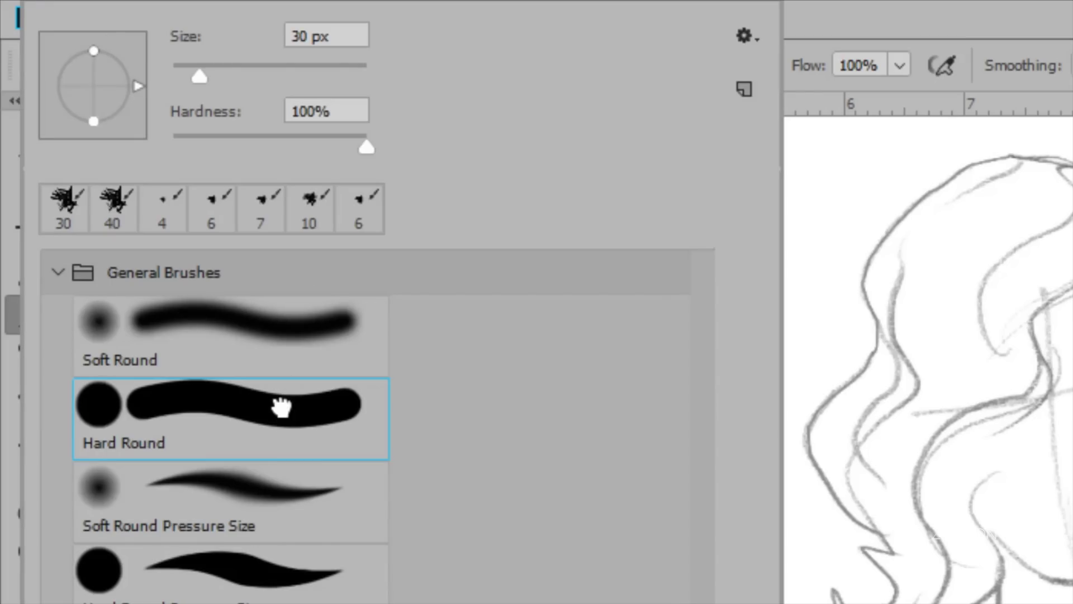
double_click(202, 405)
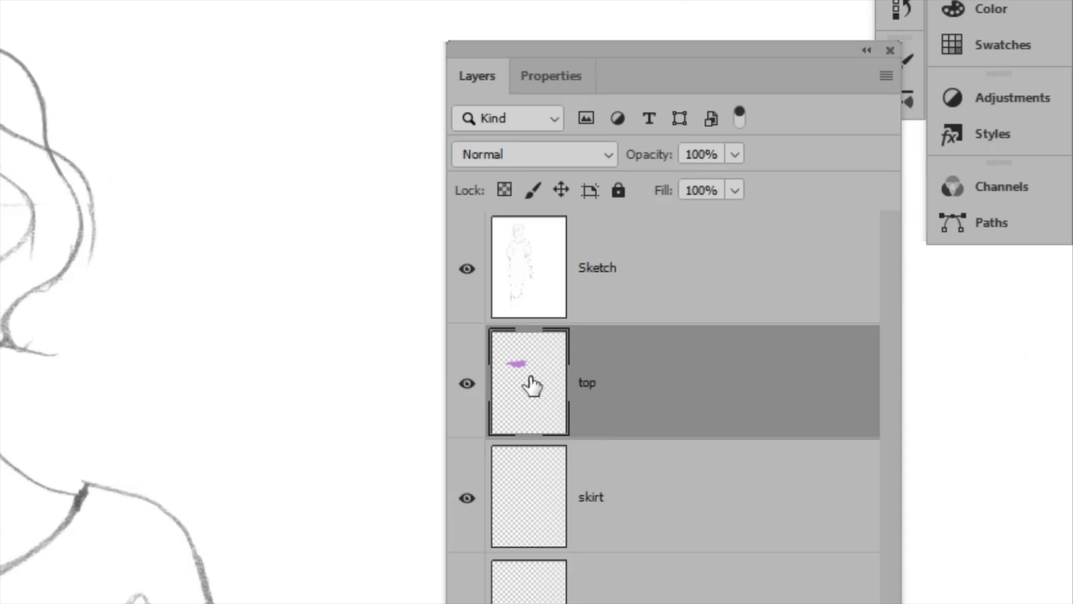
Set the Sketch layer's blend mode to Multiply and lock the layer completely
left_click(653, 295)
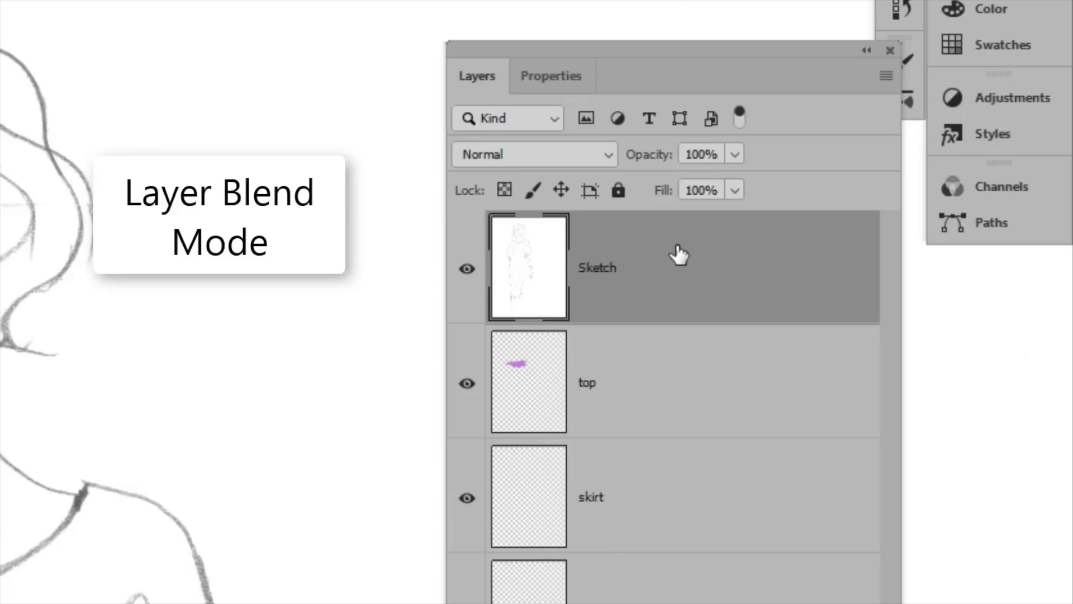
left_click(534, 156)
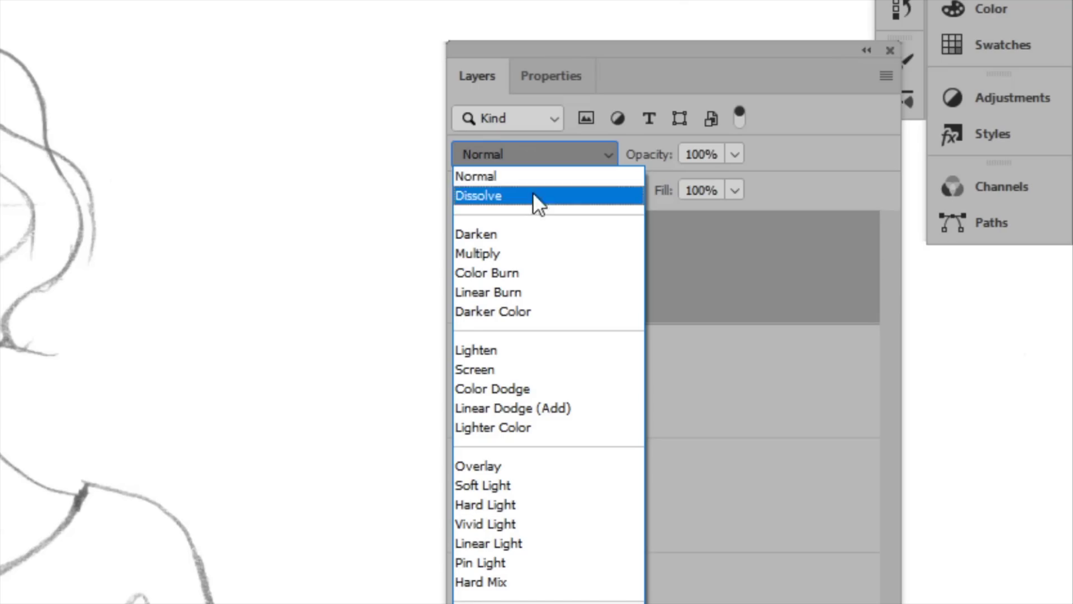
left_click(503, 254)
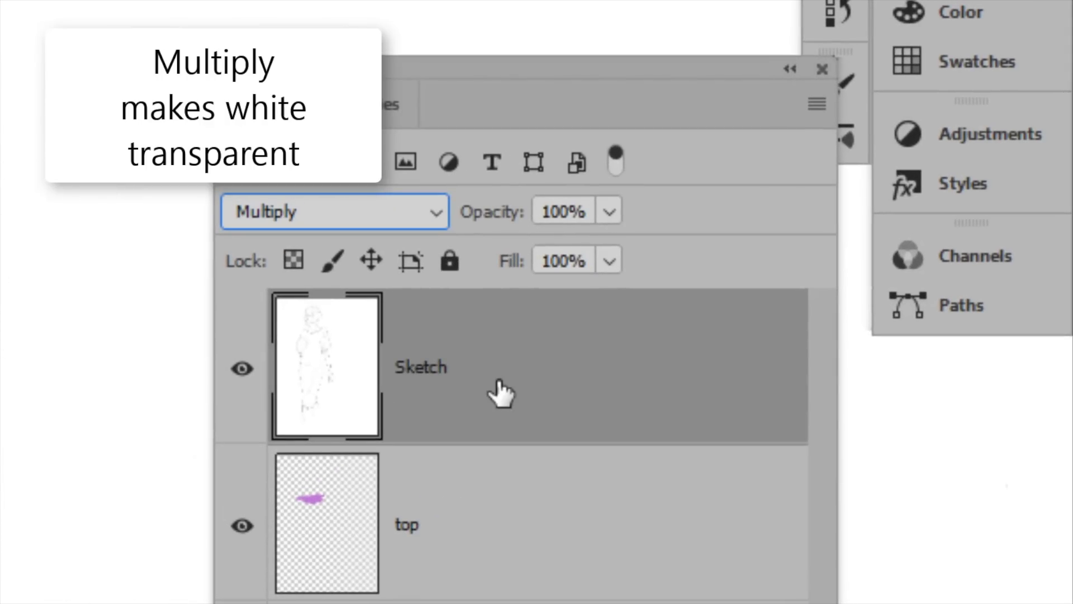
left_click(447, 265)
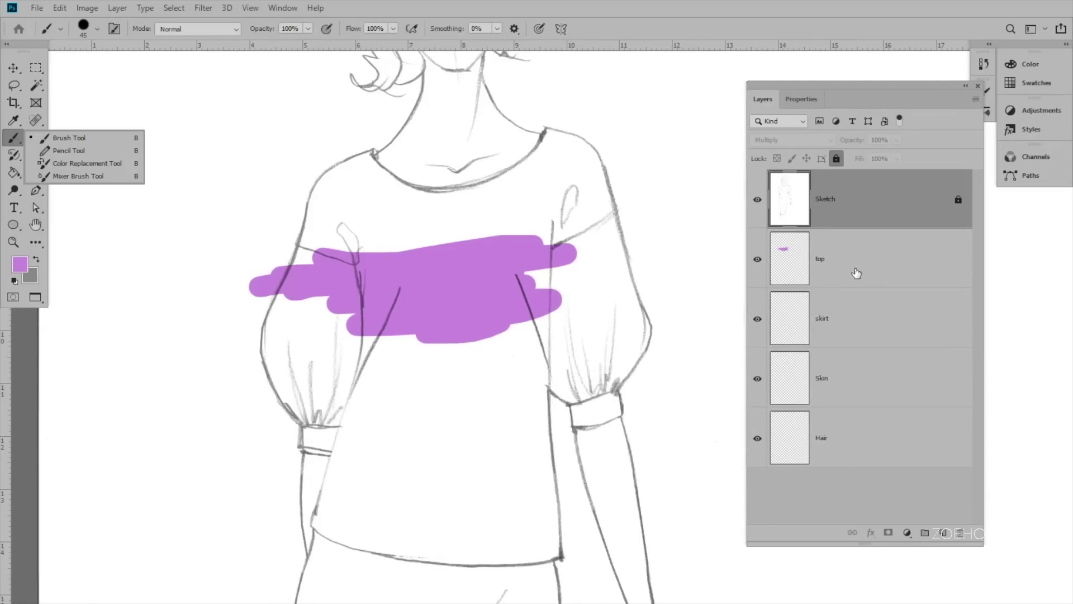
Paint the garment's shoulders, chest and puff sleeves purple on the top layer with an enlarged brush
left_click(856, 273)
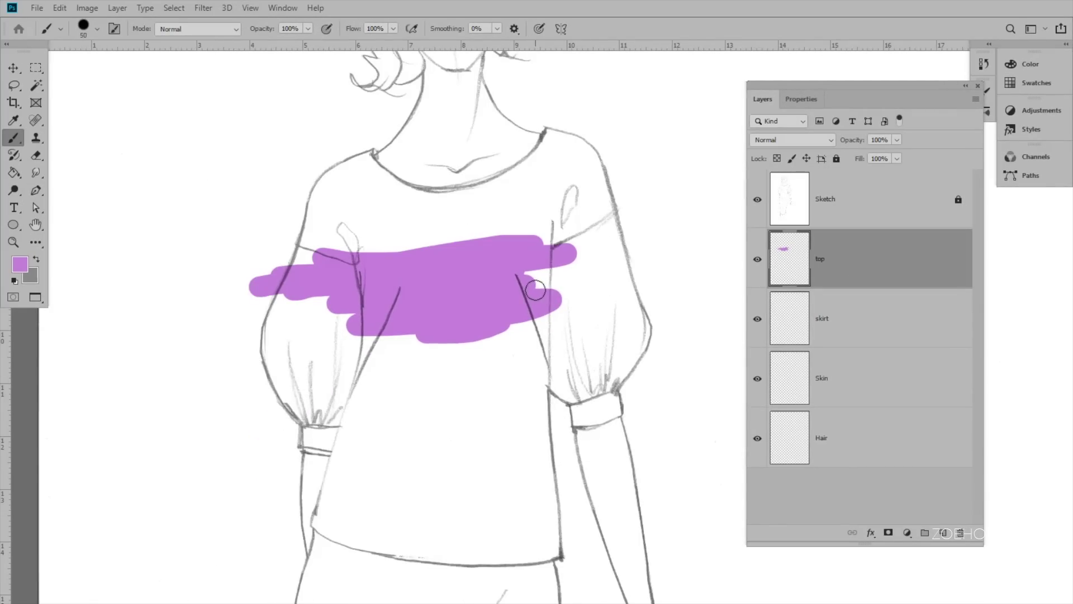
key("bracketright")
key("bracketright")
key("bracketright")
key("bracketright")
key("bracketright")
key("bracketright")
key("bracketright")
key("bracketright")
mouse_move(586, 147)
left_mouse_down()
mouse_move(527, 224)
mouse_move(382, 221)
mouse_move(336, 190)
mouse_move(327, 257)
mouse_move(307, 255)
mouse_move(374, 235)
left_mouse_up()
mouse_move(549, 249)
left_mouse_down()
mouse_move(617, 235)
mouse_move(640, 293)
mouse_move(619, 365)
mouse_move(586, 400)
mouse_move(606, 390)
mouse_move(612, 329)
mouse_move(590, 260)
mouse_move(560, 365)
mouse_move(536, 274)
mouse_move(482, 337)
mouse_move(324, 304)
mouse_move(286, 308)
mouse_move(279, 348)
mouse_move(314, 424)
mouse_move(327, 428)
mouse_move(336, 422)
mouse_move(320, 347)
mouse_move(371, 354)
mouse_move(338, 266)
mouse_move(363, 464)
left_mouse_up()
key("space")
left_click_drag(452, 505, 465, 342)
Paint a purple band of connected straight strokes along the top's hem with a 60 px brush
key("bracketleft")
key("bracketleft")
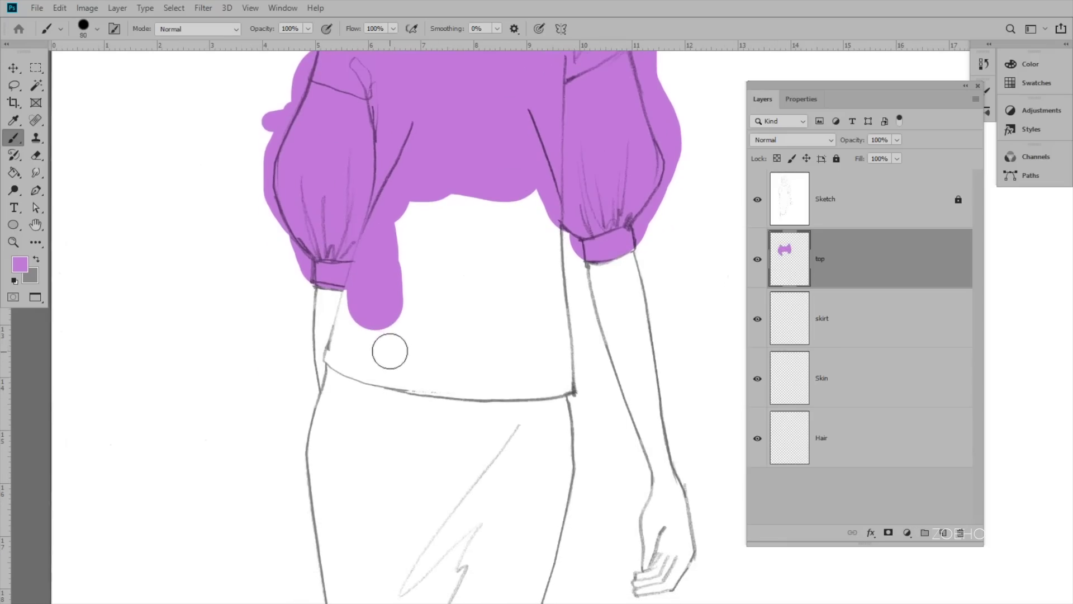
key("bracketleft")
key("bracketleft")
key("bracketleft")
left_click(338, 355)
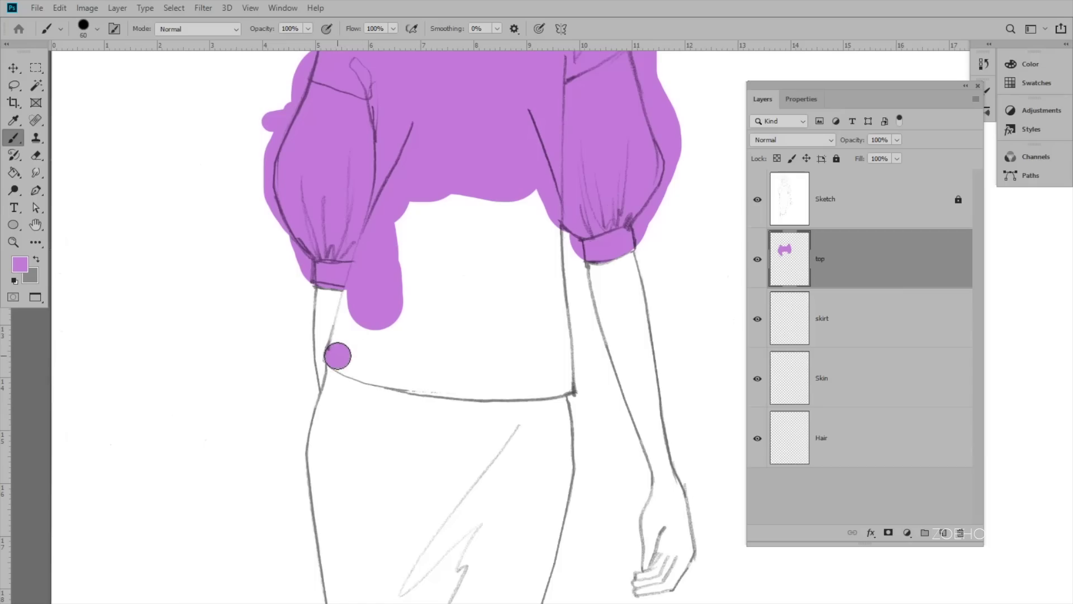
left_click(393, 373, "shift")
left_click(469, 382, "shift")
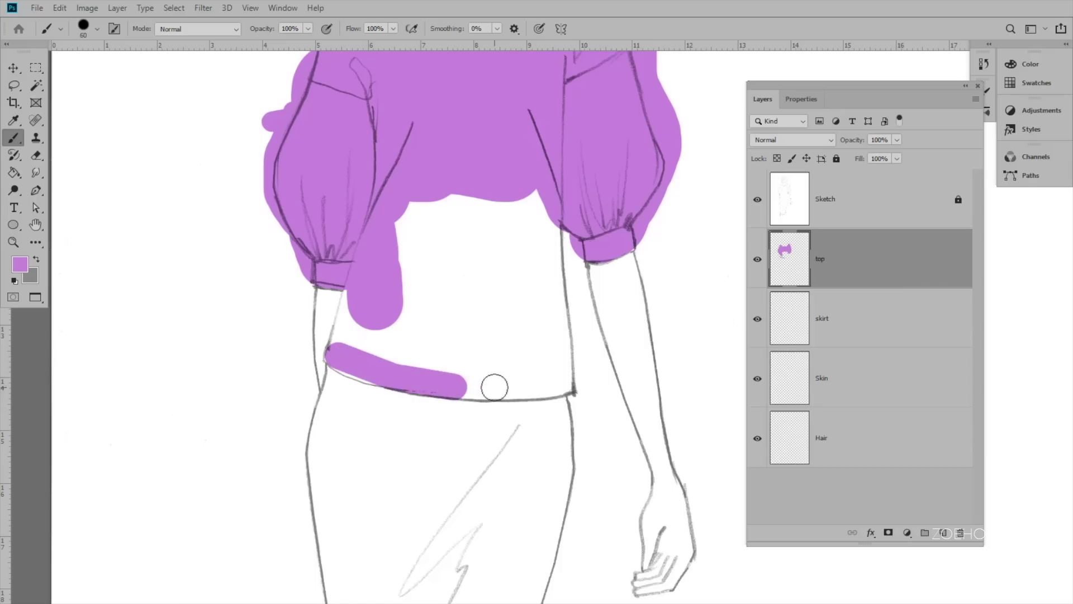
left_click(492, 386, "shift")
left_click(529, 385, "shift")
left_click(559, 385, "shift")
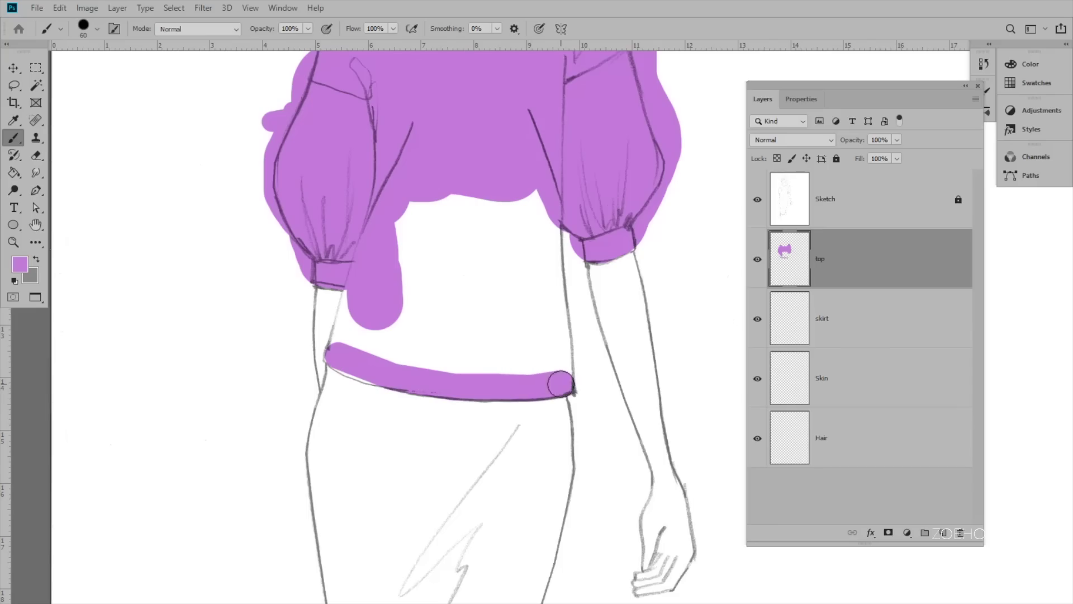
left_click_drag(332, 363, 360, 367)
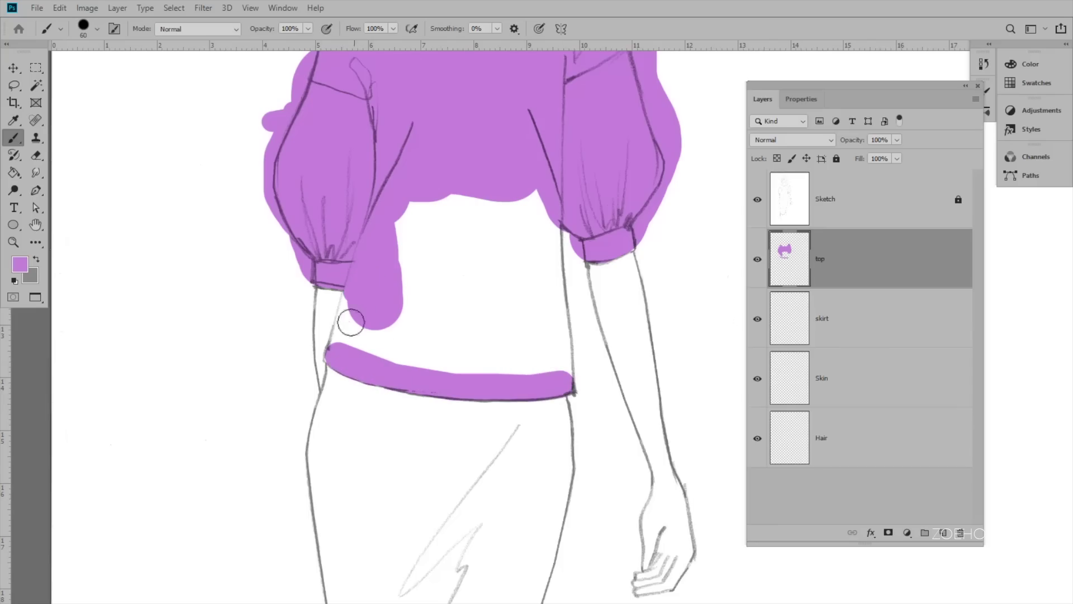
Paint the top's side edges and fill its empty midsection in purple, enlarging the brush to 125 px
left_click_drag(341, 350, 348, 299)
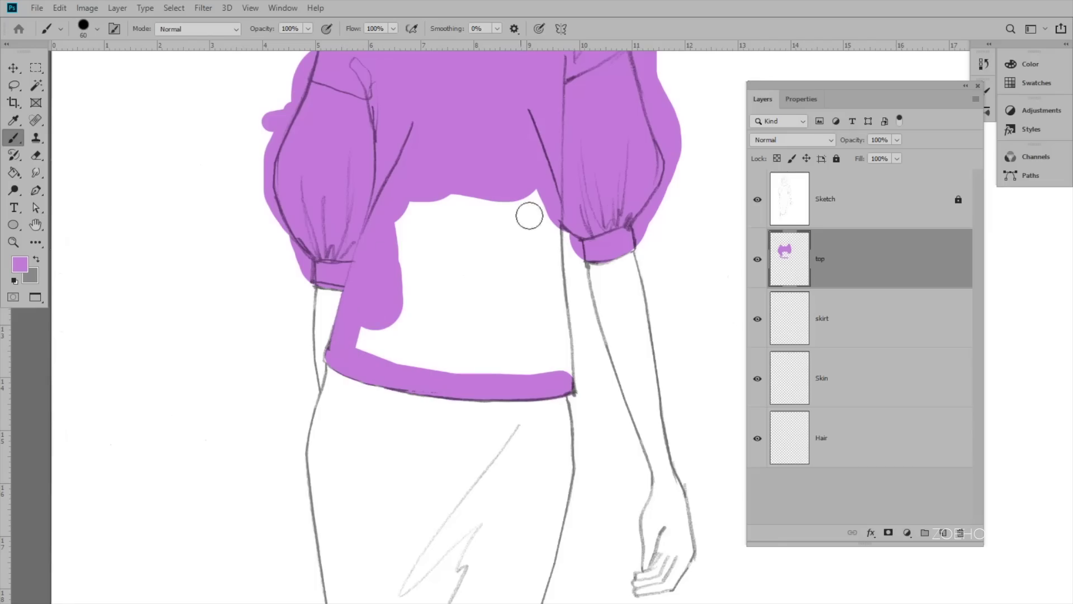
mouse_move(545, 219)
left_mouse_down()
mouse_move(570, 359)
mouse_move(554, 371)
mouse_move(536, 363)
left_mouse_up()
key("bracketright")
key("bracketright")
key("bracketright")
key("bracketright")
key("bracketright")
mouse_move(411, 218)
left_mouse_down()
mouse_move(481, 208)
mouse_move(504, 222)
mouse_move(520, 208)
mouse_move(453, 215)
mouse_move(398, 272)
mouse_move(494, 256)
mouse_move(520, 237)
mouse_move(532, 347)
mouse_move(464, 354)
mouse_move(376, 339)
mouse_move(488, 276)
left_mouse_up()
left_click_drag(488, 200, 501, 406)
mouse_move(376, 228)
left_mouse_down()
mouse_move(435, 270)
mouse_move(522, 272)
mouse_move(611, 217)
mouse_move(603, 193)
mouse_move(545, 256)
mouse_move(475, 273)
left_mouse_up()
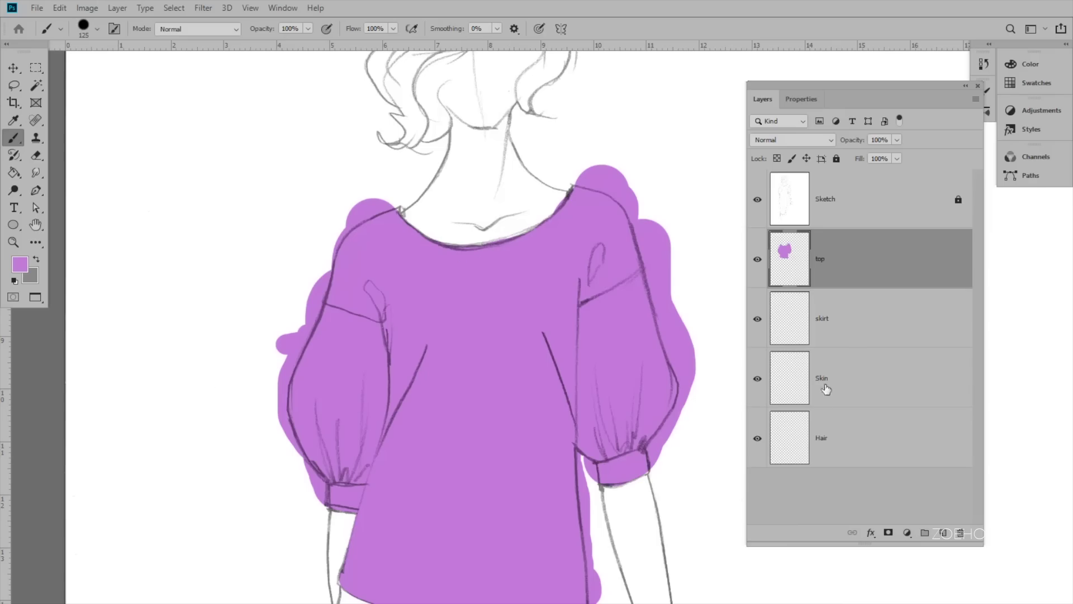
Select the skirt layer and set the foreground color to blue 4b75a8
left_click(845, 323)
left_click_drag(474, 474, 504, 283)
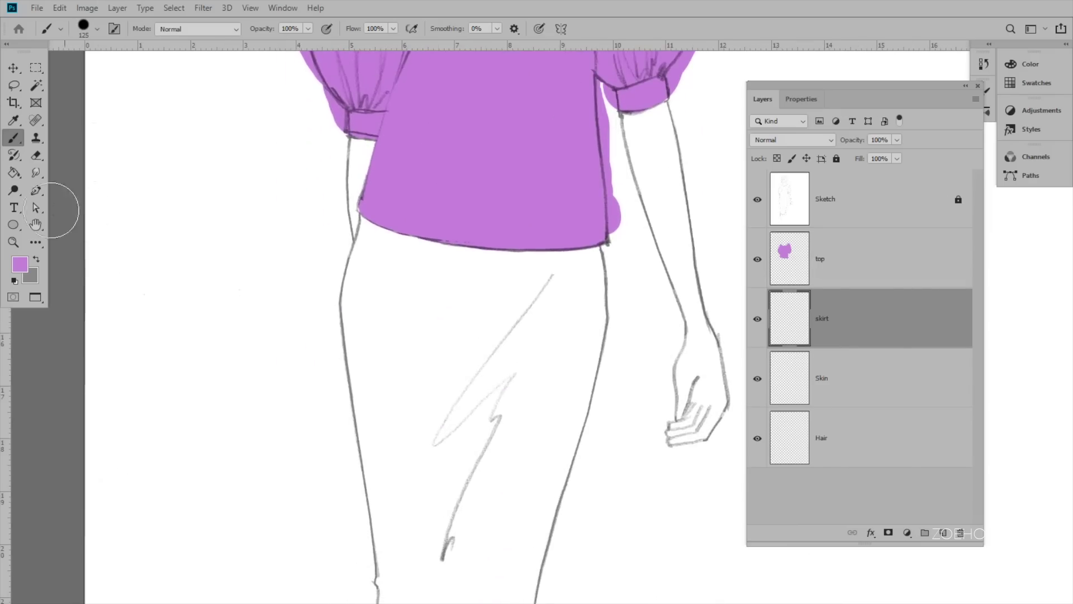
left_click(20, 265)
type("4b75a8")
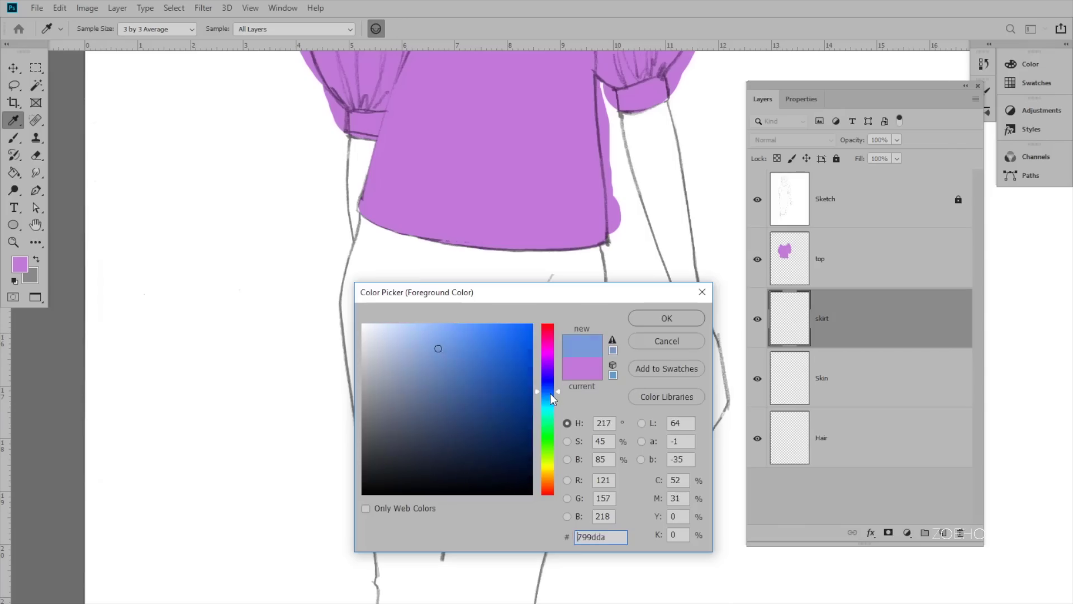
left_click(665, 319)
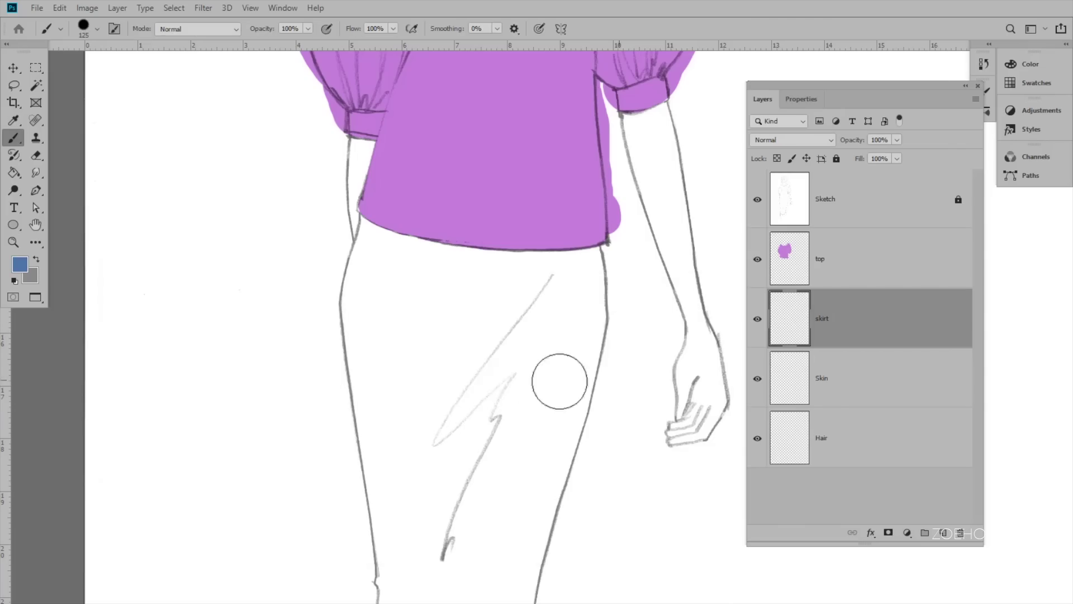
Paint the skirt blue from beneath the top's hem downward, toggling the top layer's visibility and enlarging the brush
left_click_drag(383, 224, 384, 242)
mouse_move(374, 263)
left_mouse_down()
mouse_move(370, 282)
mouse_move(359, 210)
mouse_move(400, 247)
mouse_move(588, 240)
mouse_move(421, 266)
mouse_move(595, 263)
left_mouse_up()
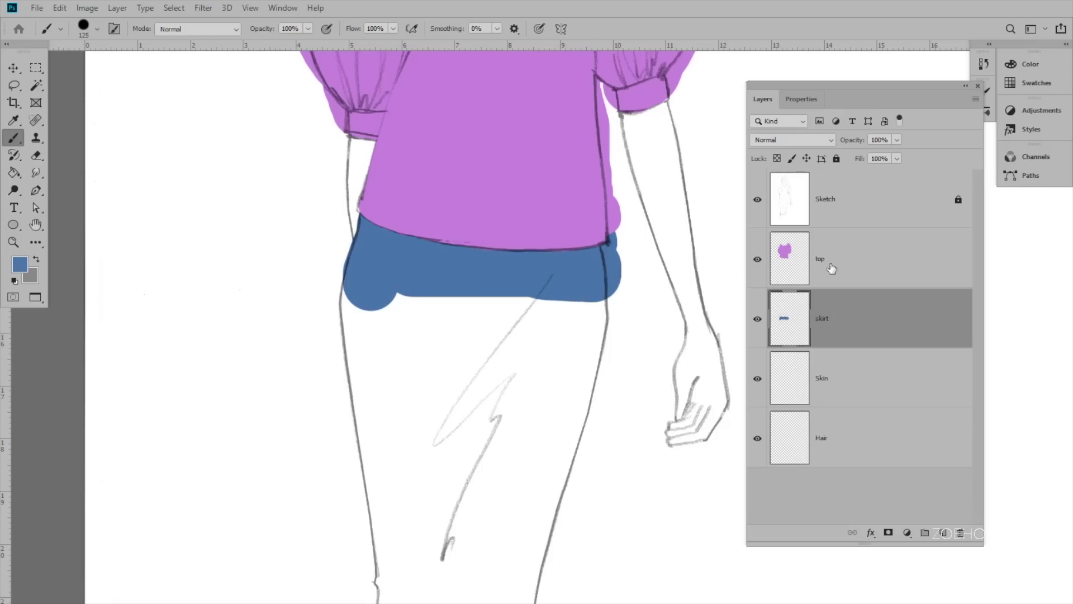
left_click(757, 261)
mouse_move(581, 316)
left_mouse_down()
mouse_move(575, 385)
mouse_move(569, 312)
mouse_move(352, 301)
mouse_move(535, 333)
mouse_move(559, 352)
mouse_move(419, 339)
mouse_move(339, 349)
mouse_move(522, 378)
mouse_move(560, 390)
mouse_move(576, 413)
mouse_move(334, 396)
mouse_move(551, 449)
left_mouse_up()
key("bracketright")
key("bracketright")
key("bracketright")
key("space")
left_click_drag(593, 483, 603, 268)
mouse_move(562, 282)
left_mouse_down()
mouse_move(387, 290)
mouse_move(555, 336)
mouse_move(406, 362)
mouse_move(398, 390)
mouse_move(412, 449)
mouse_move(444, 441)
mouse_move(458, 411)
mouse_move(510, 403)
left_mouse_up()
Fill the skirt's curved lower hem in blue with progressively smaller brushes, from 90 px down to 20 px
key("bracketleft")
key("bracketleft")
key("bracketleft")
key("bracketleft")
key("bracketleft")
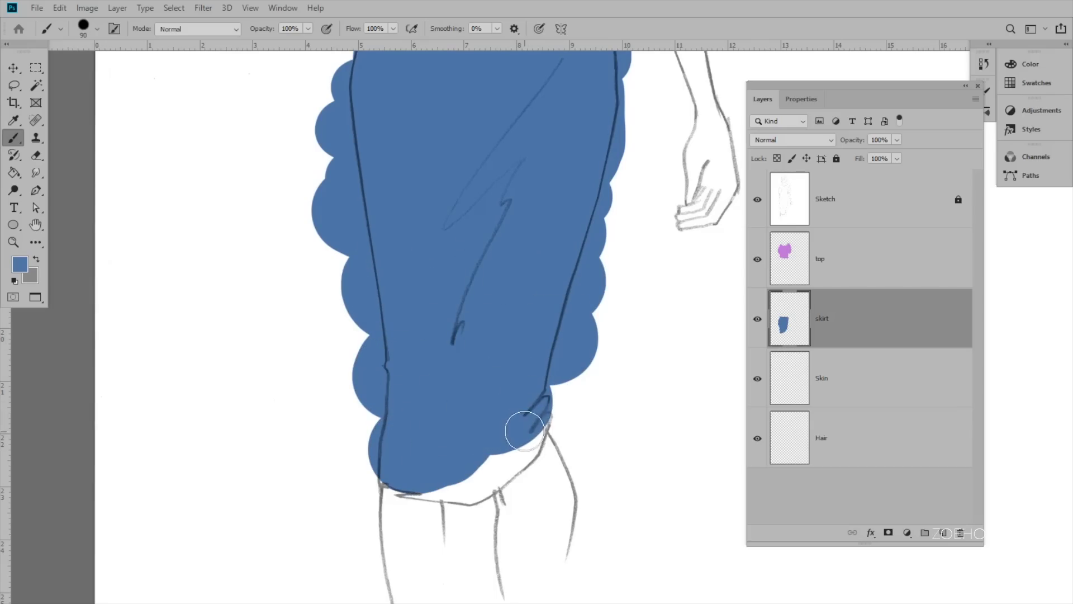
mouse_move(523, 433)
left_mouse_down()
mouse_move(474, 482)
mouse_move(435, 480)
left_mouse_up()
key("bracketleft")
key("bracketleft")
key("bracketleft")
key("bracketleft")
key("bracketleft")
key("bracketleft")
key("bracketleft")
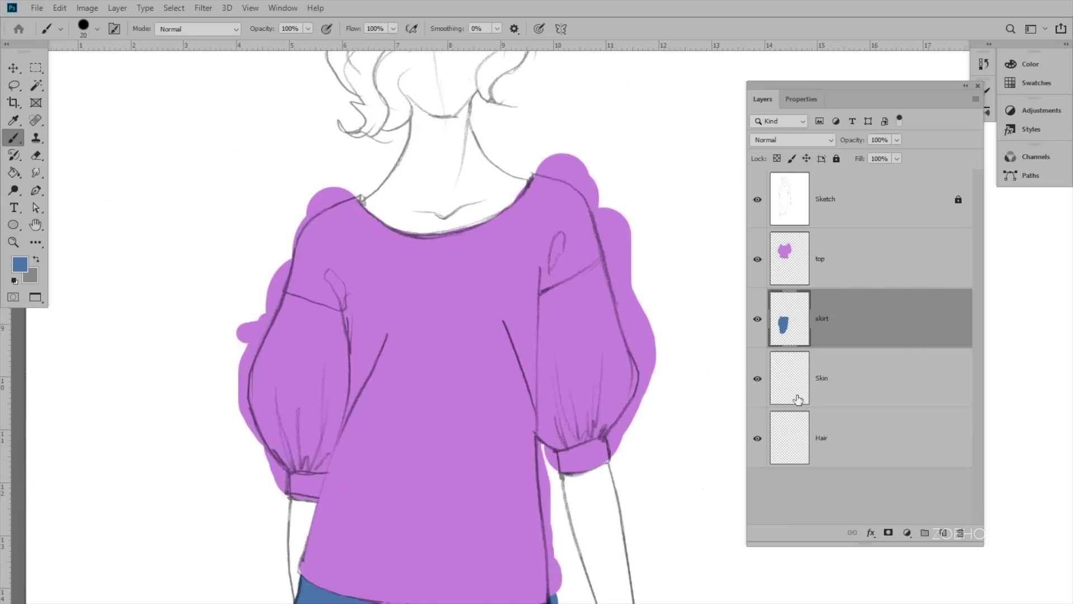
Select the Skin layer, set the foreground color to tan ae987e and return to the Brush tool
left_click(840, 380)
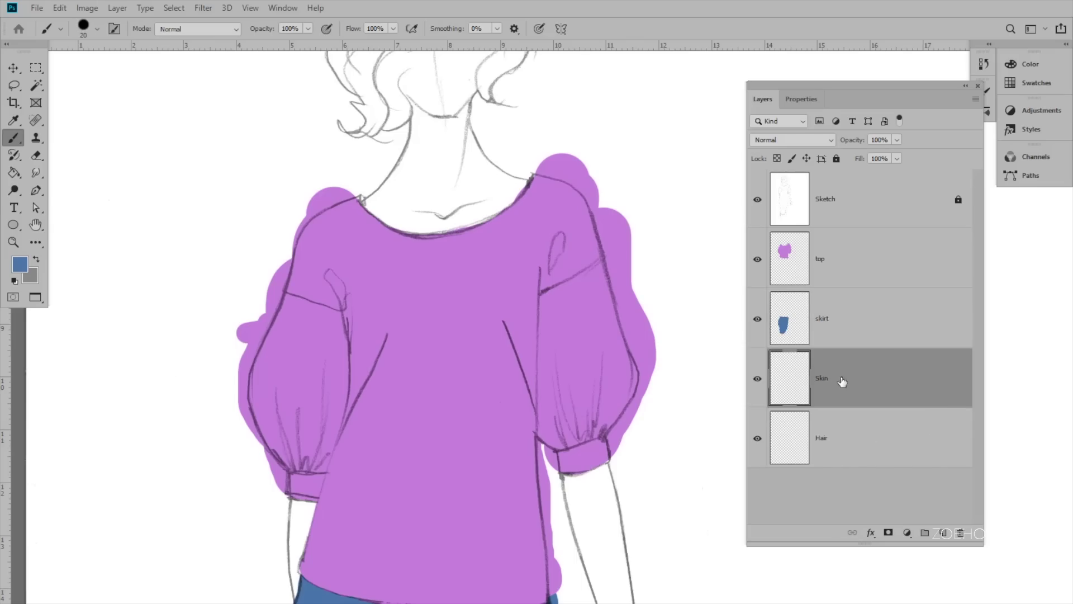
left_click(19, 266)
left_click(546, 478)
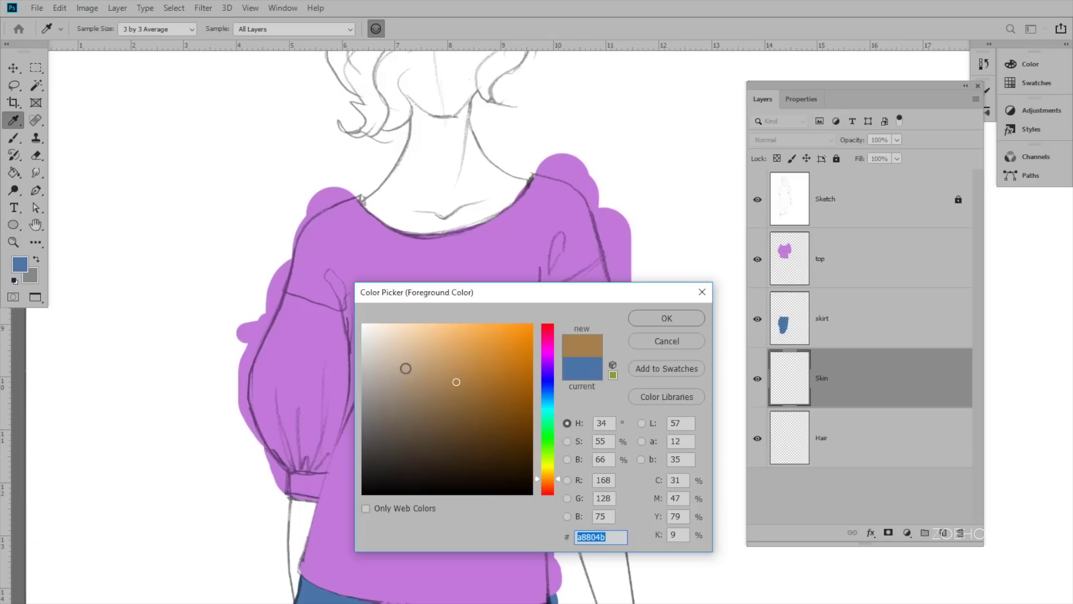
left_click(412, 358)
key("Return")
key("b")
Paint the face, neck and shoulders tan inside the hairline and above the neckline, enlarging the brush to 60 px
scroll(453, 143, "up", 5)
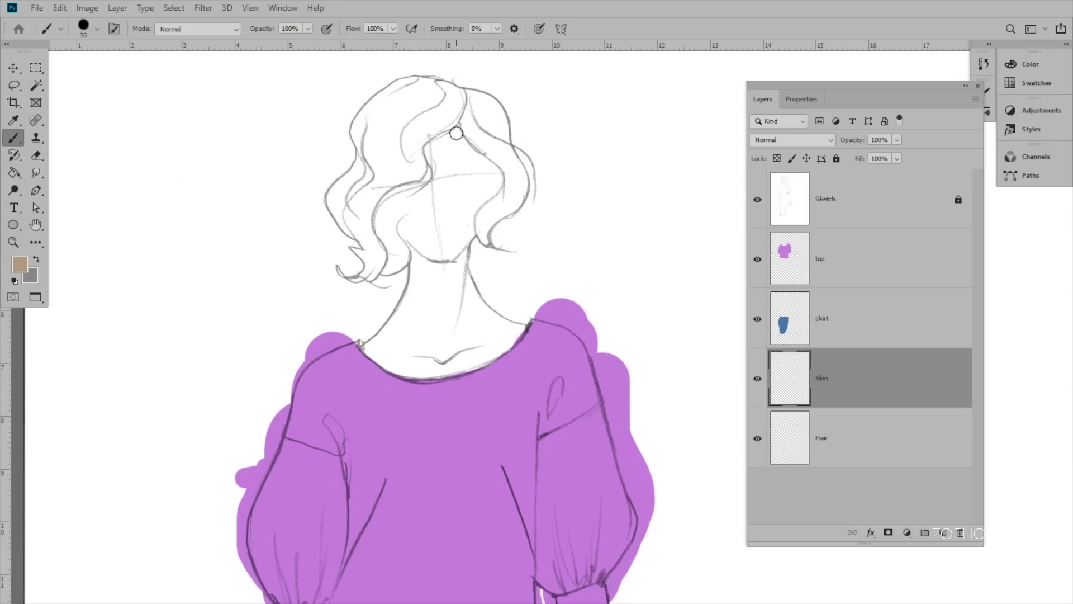
mouse_move(451, 141)
left_mouse_down()
mouse_move(430, 168)
mouse_move(410, 248)
mouse_move(441, 255)
left_mouse_up()
mouse_move(457, 134)
left_mouse_down()
mouse_move(493, 170)
mouse_move(468, 221)
mouse_move(467, 254)
left_mouse_up()
key("]")
mouse_move(449, 157)
left_mouse_down()
mouse_move(476, 186)
mouse_move(445, 185)
mouse_move(422, 220)
mouse_move(444, 251)
mouse_move(465, 198)
mouse_move(458, 279)
mouse_move(427, 257)
left_mouse_up()
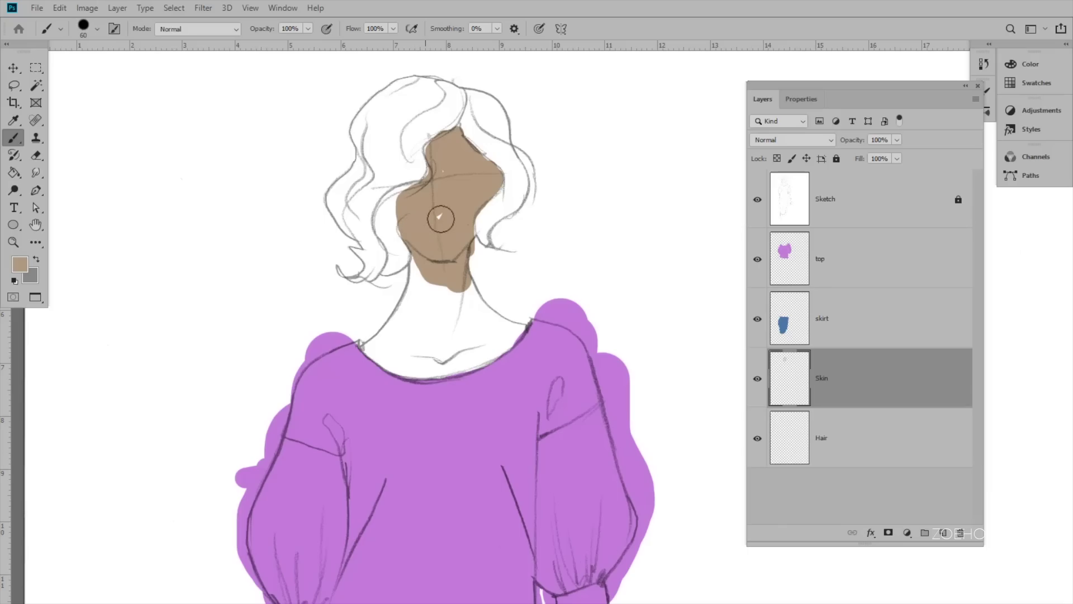
mouse_move(443, 292)
left_mouse_down()
mouse_move(423, 267)
mouse_move(404, 296)
mouse_move(481, 291)
mouse_move(441, 286)
mouse_move(435, 262)
mouse_move(506, 306)
mouse_move(383, 317)
mouse_move(373, 354)
mouse_move(523, 326)
mouse_move(555, 318)
left_mouse_up()
Enlarge the brush to 100 px and paint both arms and the visible hand tan, going loosely over the outlines
key("bracketright")
key("bracketright")
key("bracketright")
key("bracketright")
scroll(431, 292, "down", 5)
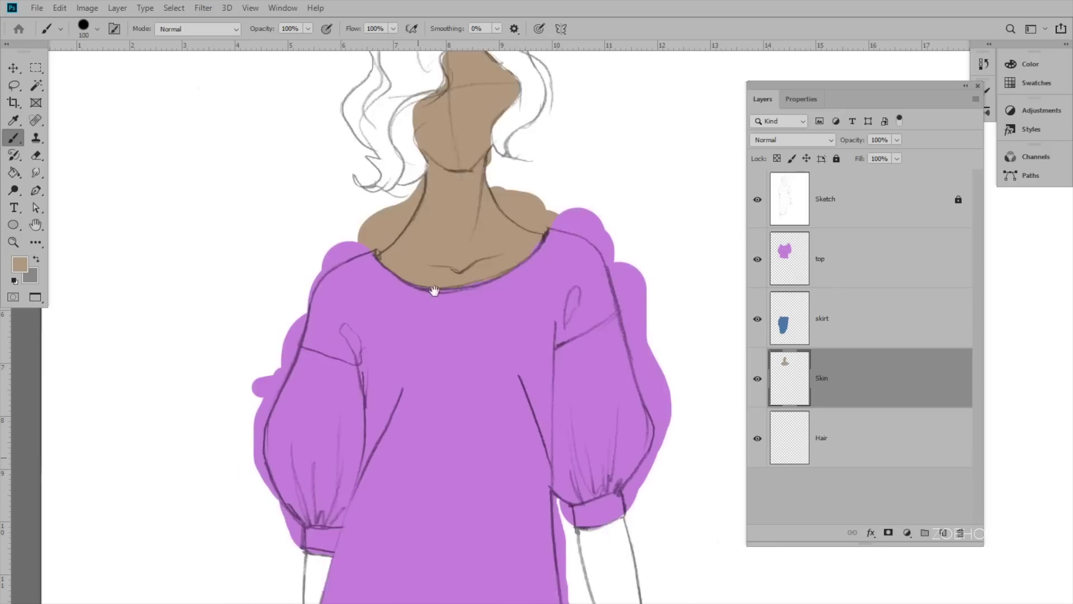
mouse_move(313, 358)
left_mouse_down()
mouse_move(319, 328)
mouse_move(317, 483)
left_mouse_up()
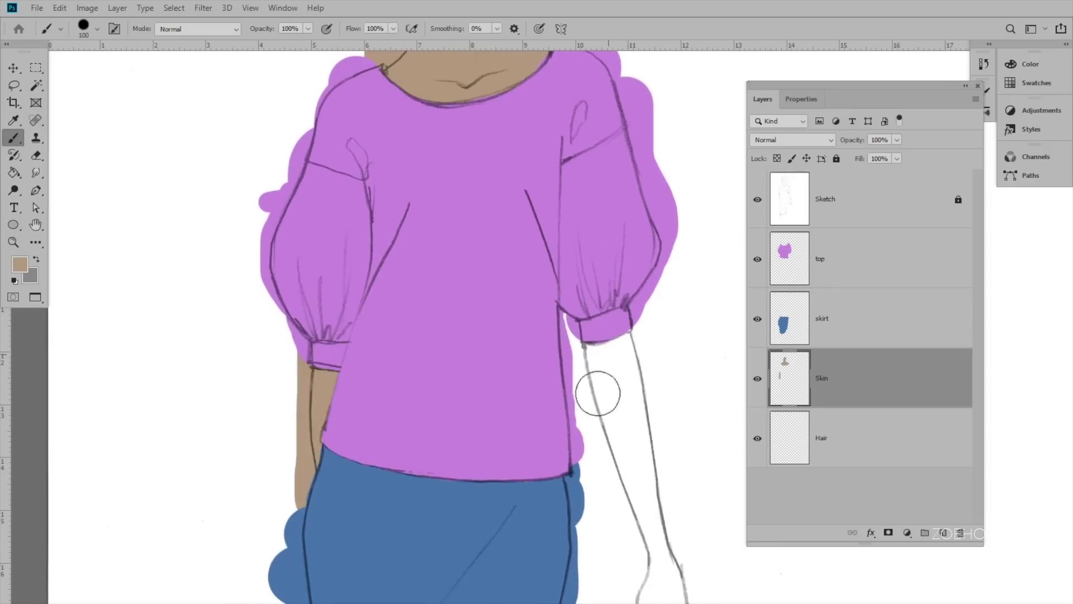
left_click_drag(604, 451, 534, 251)
mouse_move(529, 137)
left_mouse_down()
mouse_move(580, 481)
mouse_move(585, 328)
mouse_move(554, 143)
mouse_move(610, 466)
mouse_move(594, 228)
left_mouse_up()
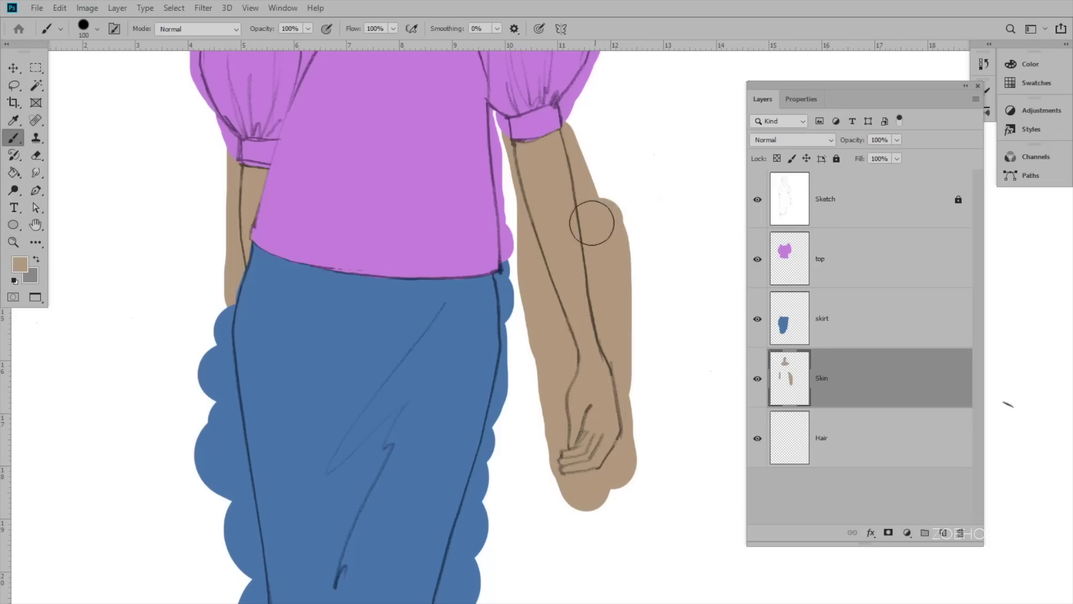
Set the foreground color to a dark brown for the hair and return to the Brush tool
key("ctrl+minus")
key("ctrl+minus")
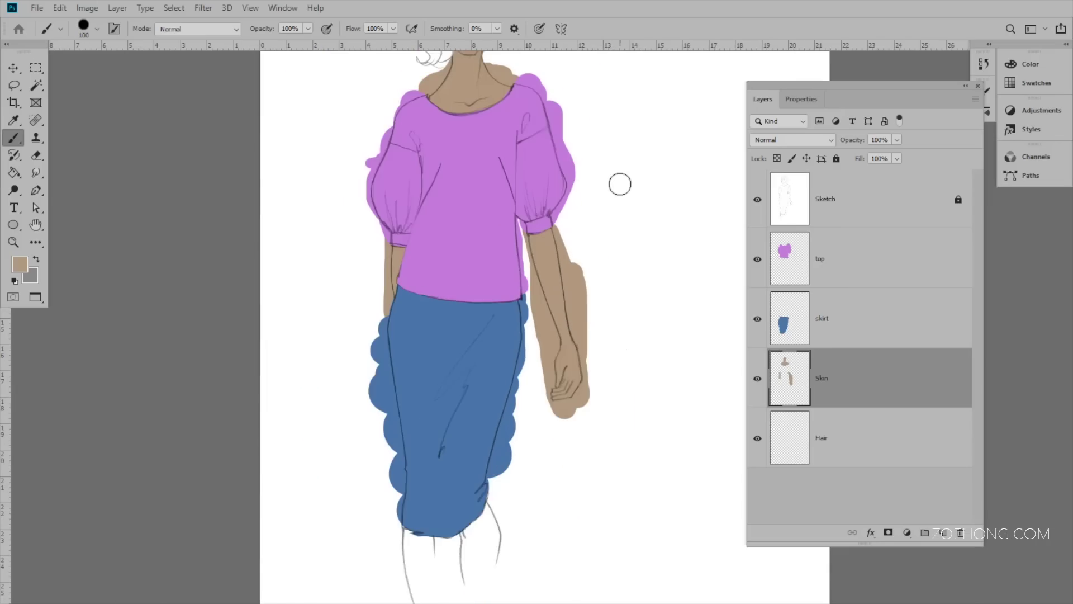
key("ctrl+minus")
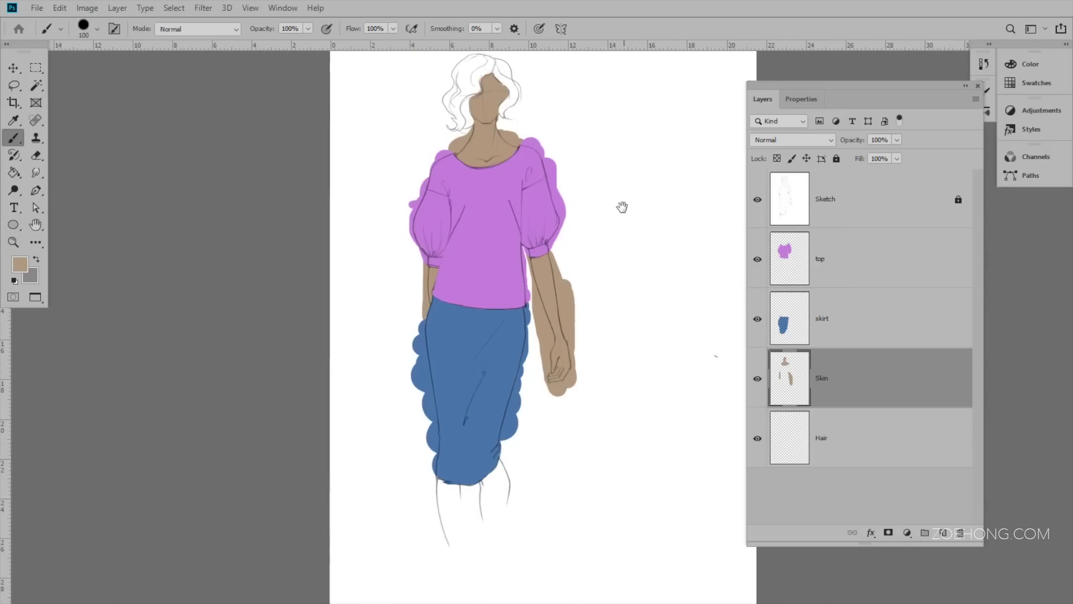
left_click_drag(623, 206, 617, 290)
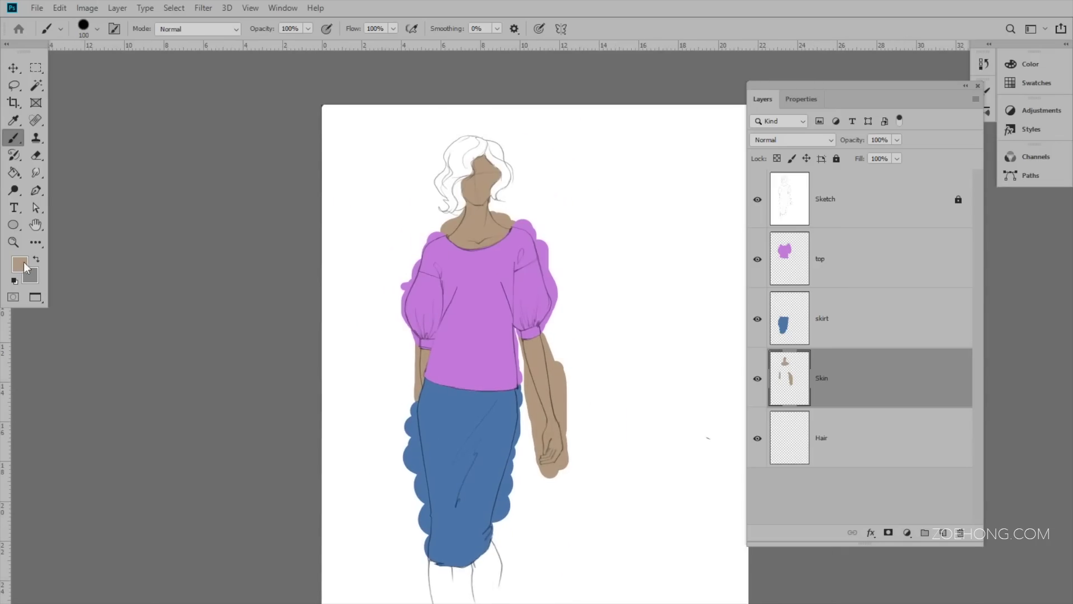
left_click(18, 265)
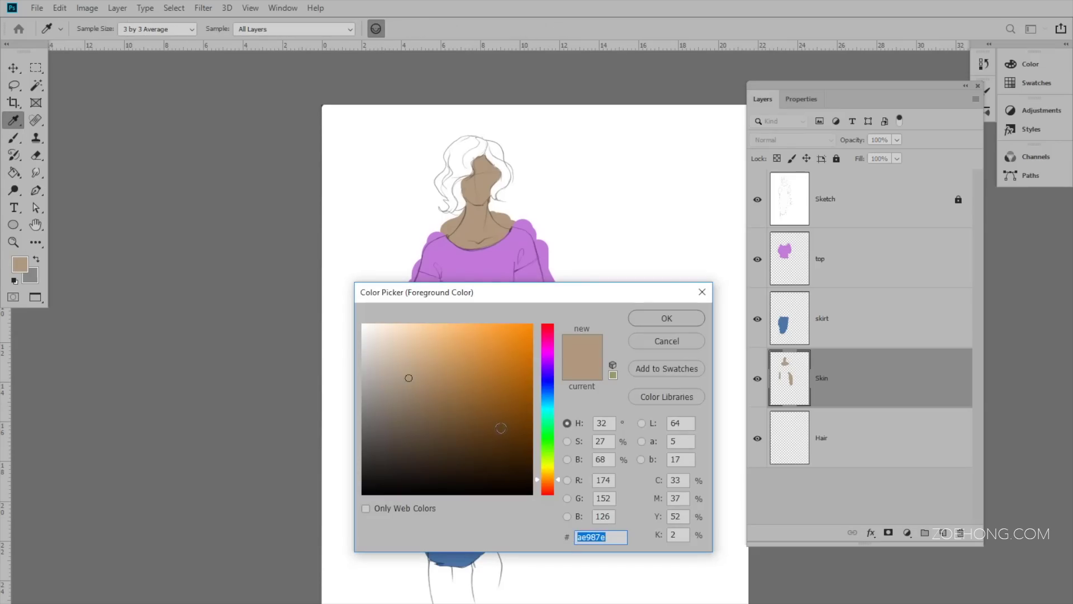
left_click(500, 428)
left_click(479, 442)
left_click(652, 322)
key("b")
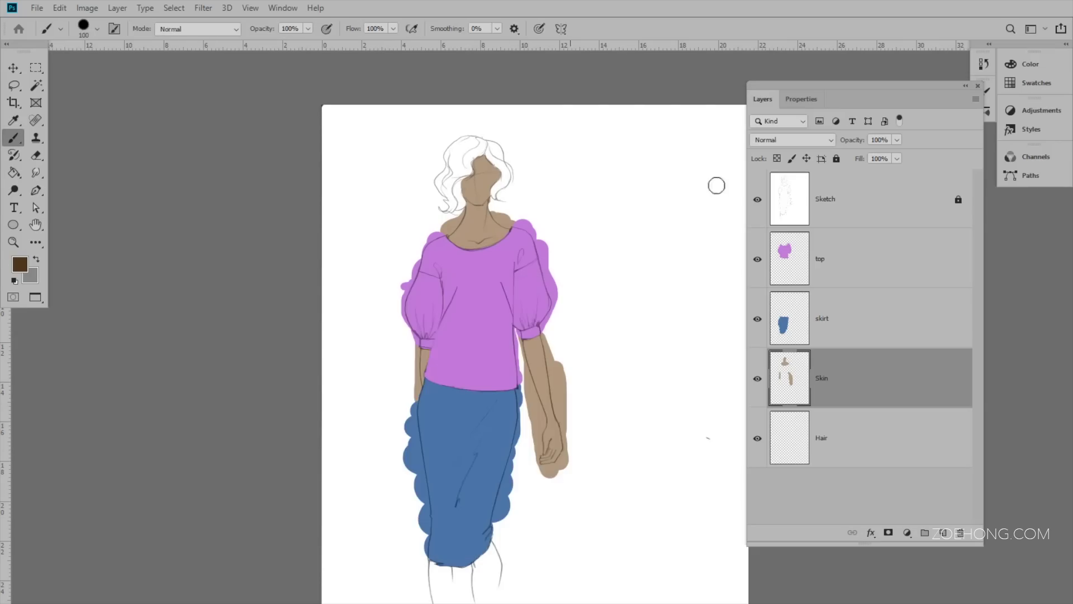
Paint the whole hair shape dark brown on the Hair layer with the 100 px brush
left_click(847, 440)
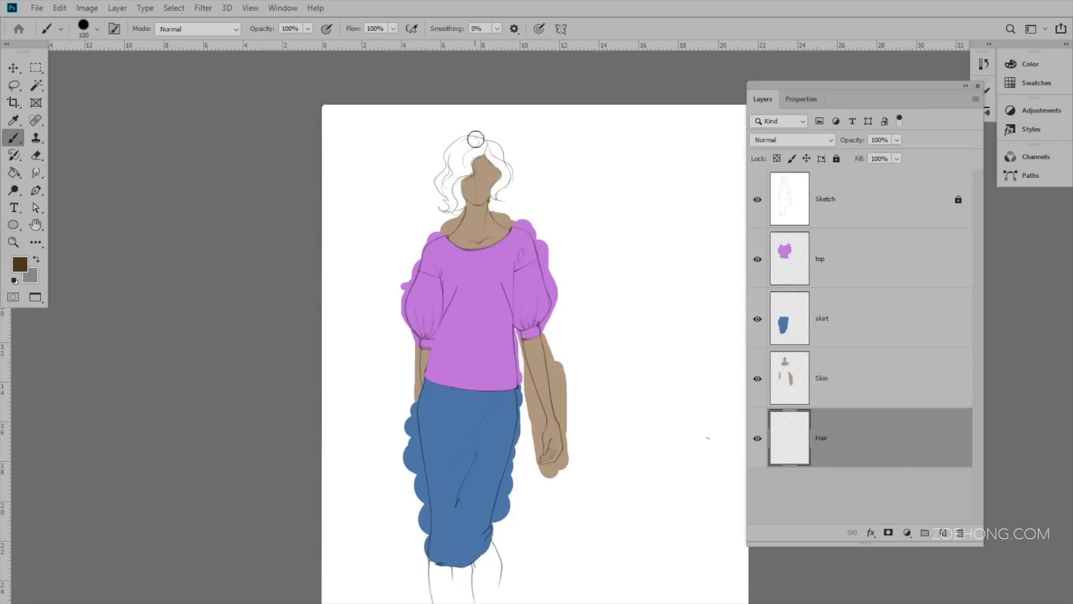
mouse_move(484, 140)
left_mouse_down()
mouse_move(477, 165)
mouse_move(488, 183)
left_mouse_up()
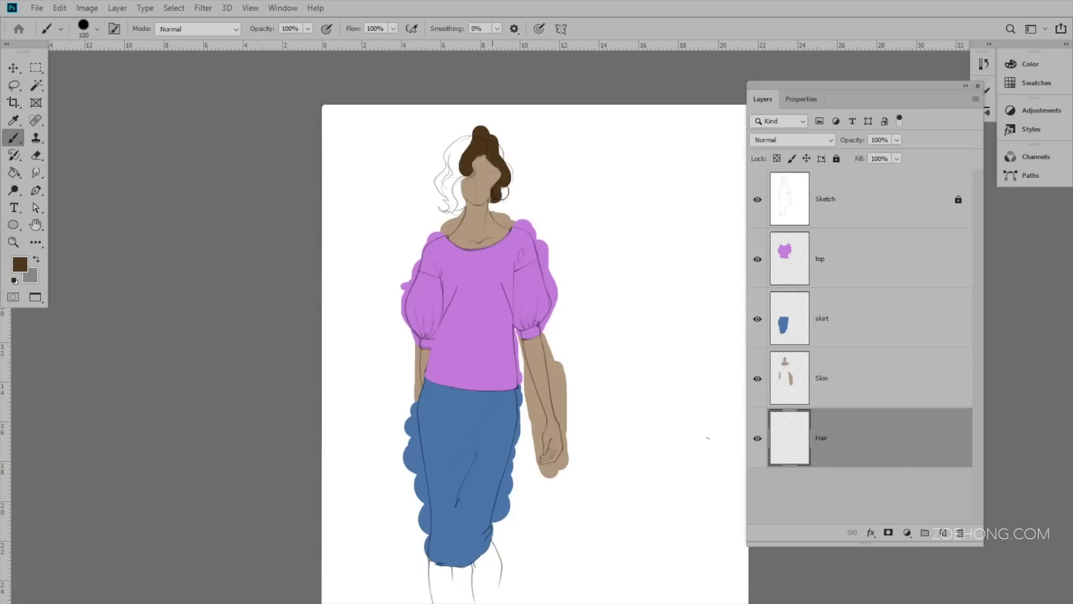
mouse_move(466, 134)
left_mouse_down()
mouse_move(442, 152)
mouse_move(448, 194)
left_mouse_up()
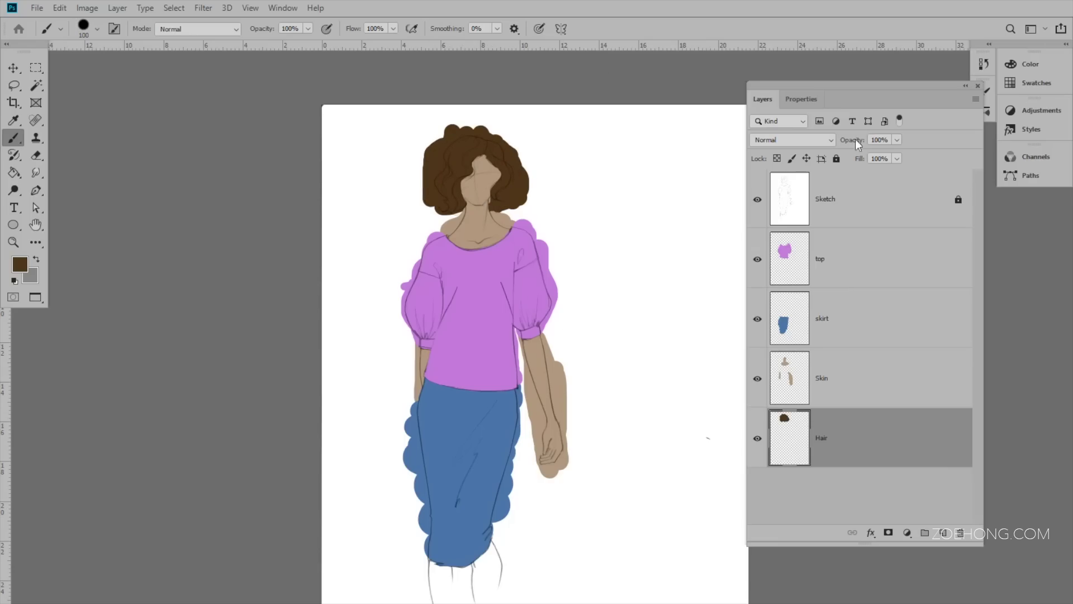
Select the white area surrounding the figure on the Sketch layer with the Magic Wand tool
left_click(844, 202)
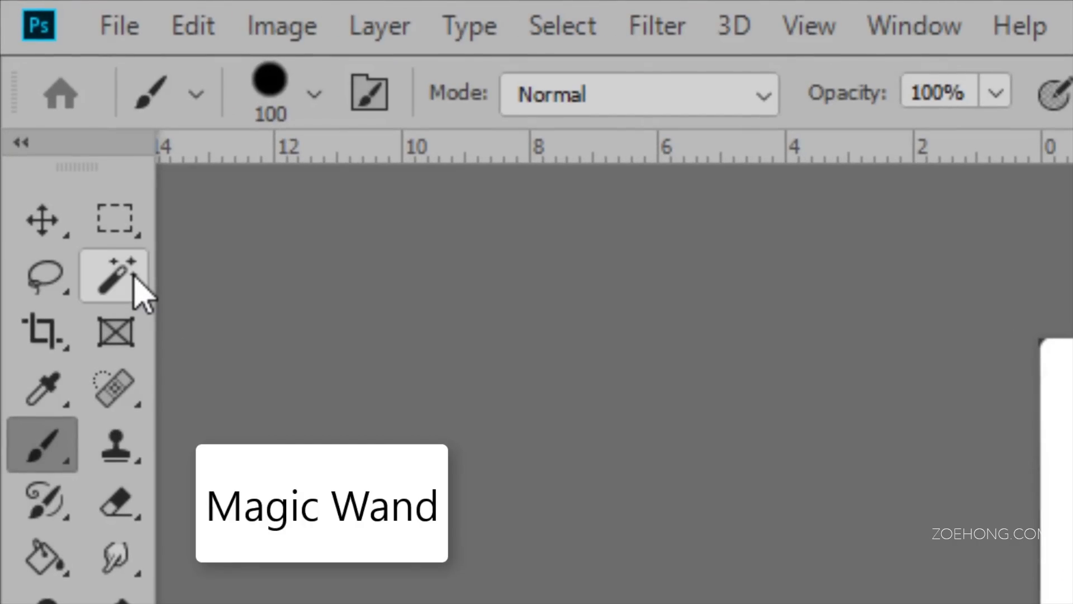
left_click(134, 275)
left_click(231, 277)
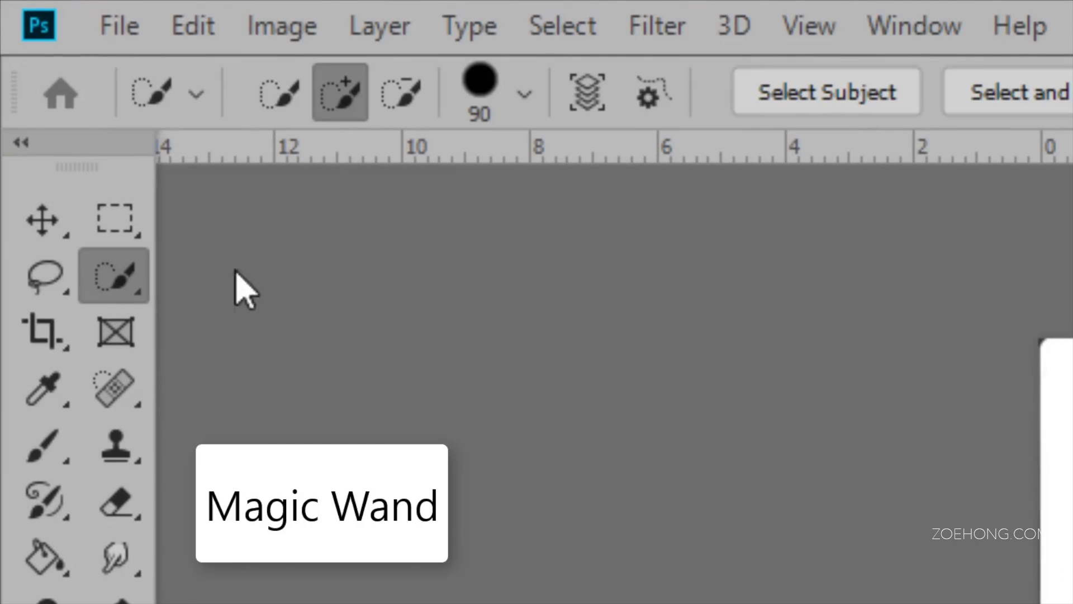
left_click(122, 292)
left_click(331, 320)
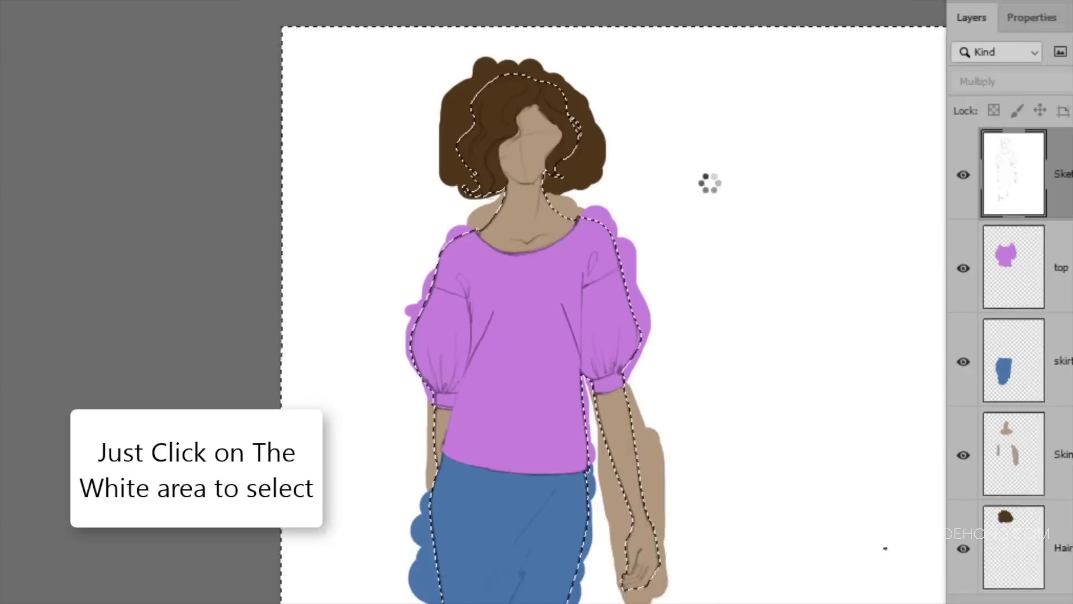
scroll(694, 358, "down", 2)
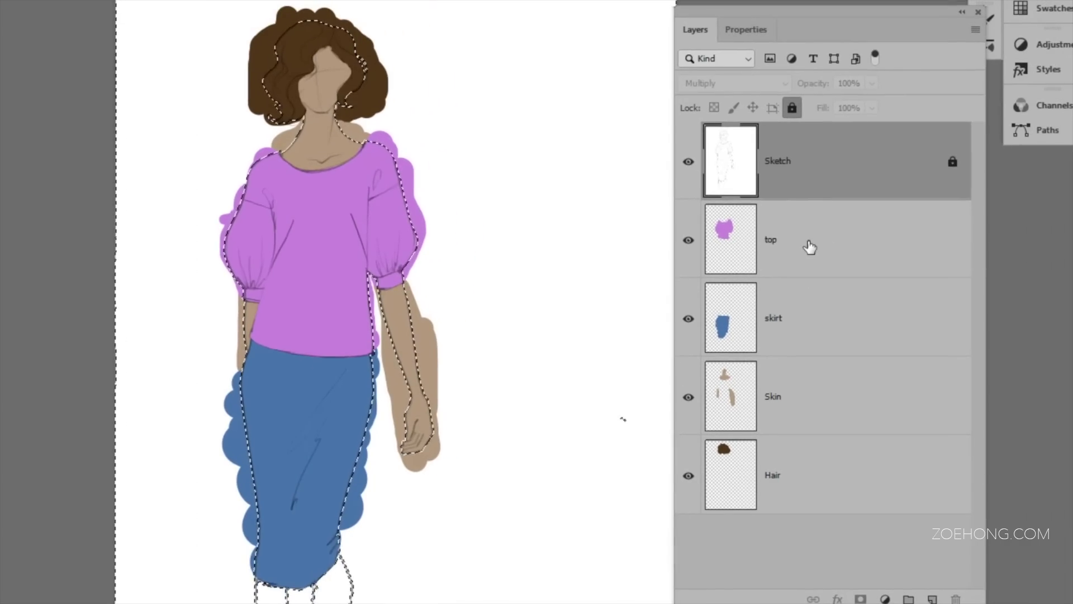
Delete the paint outside the figure's outline from the top, skirt, Skin and Hair layers, and clear the selection
left_click(810, 248)
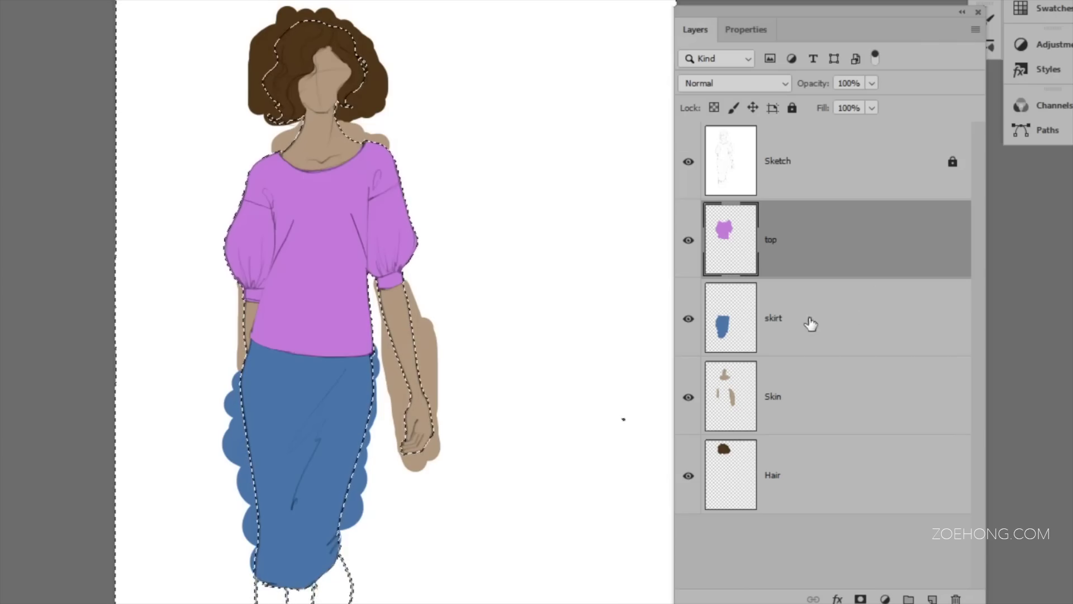
left_click(791, 330)
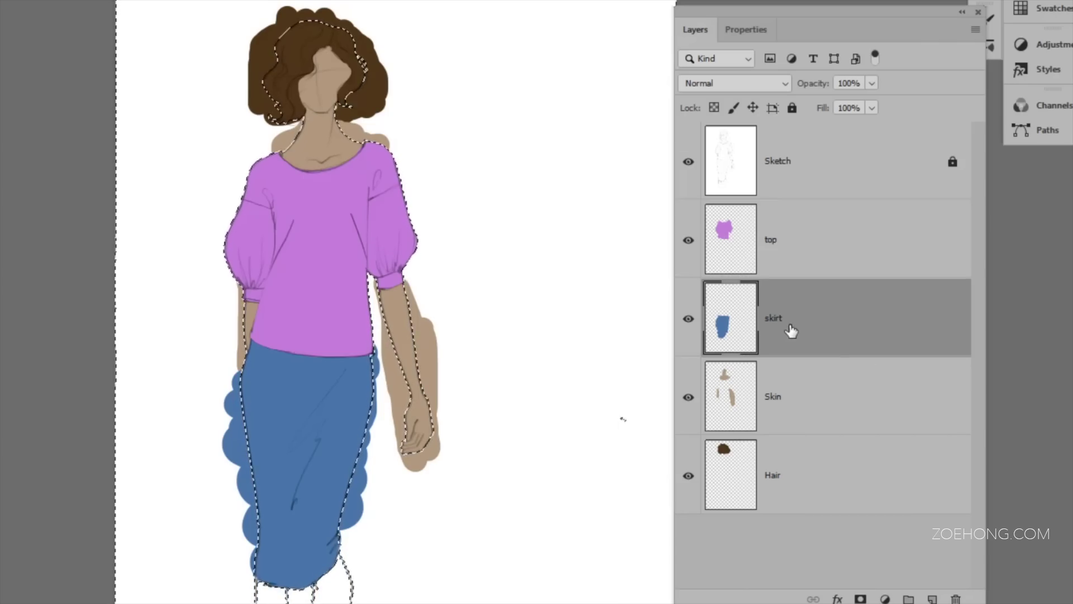
key("Delete")
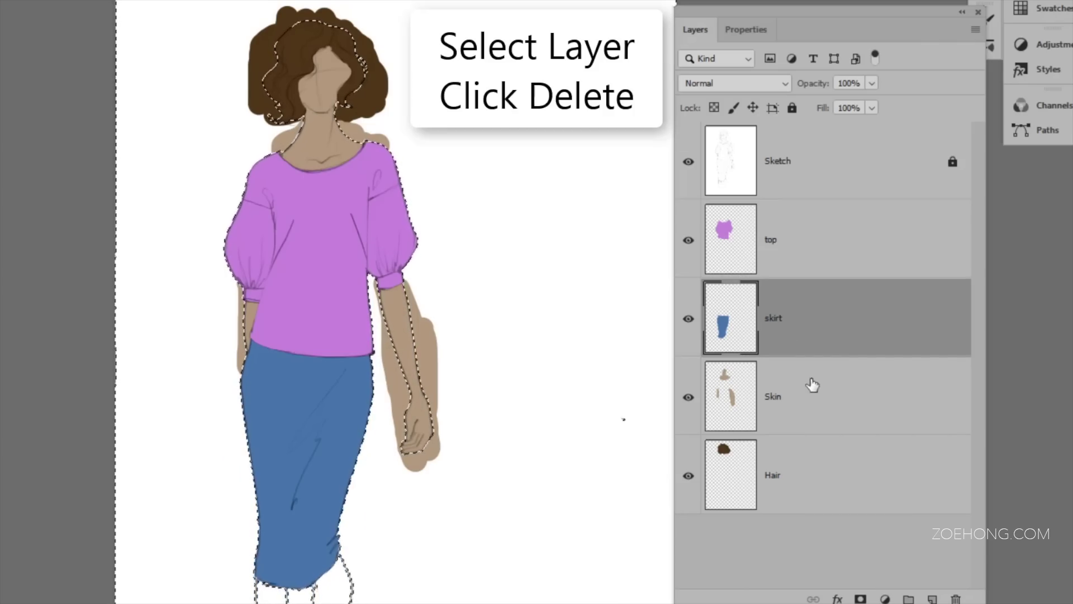
left_click(790, 411)
key("Delete")
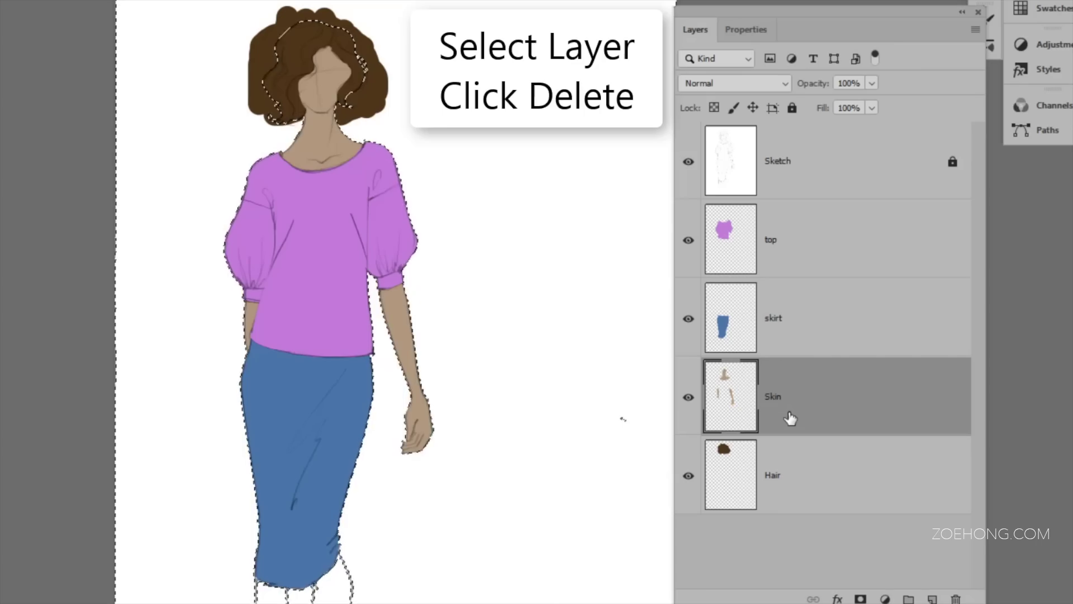
left_click(780, 482)
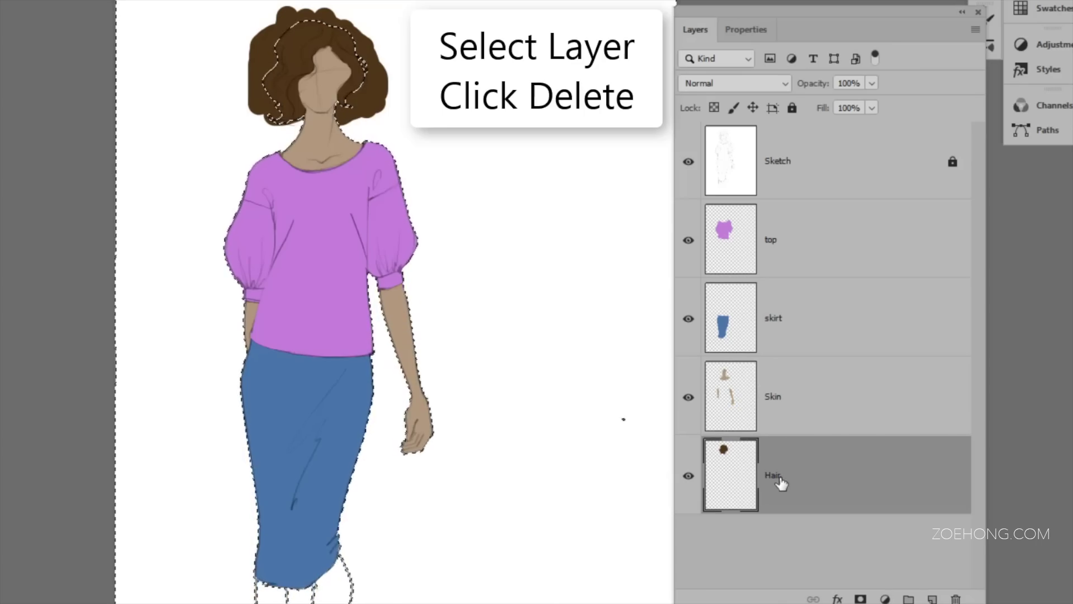
key("Delete")
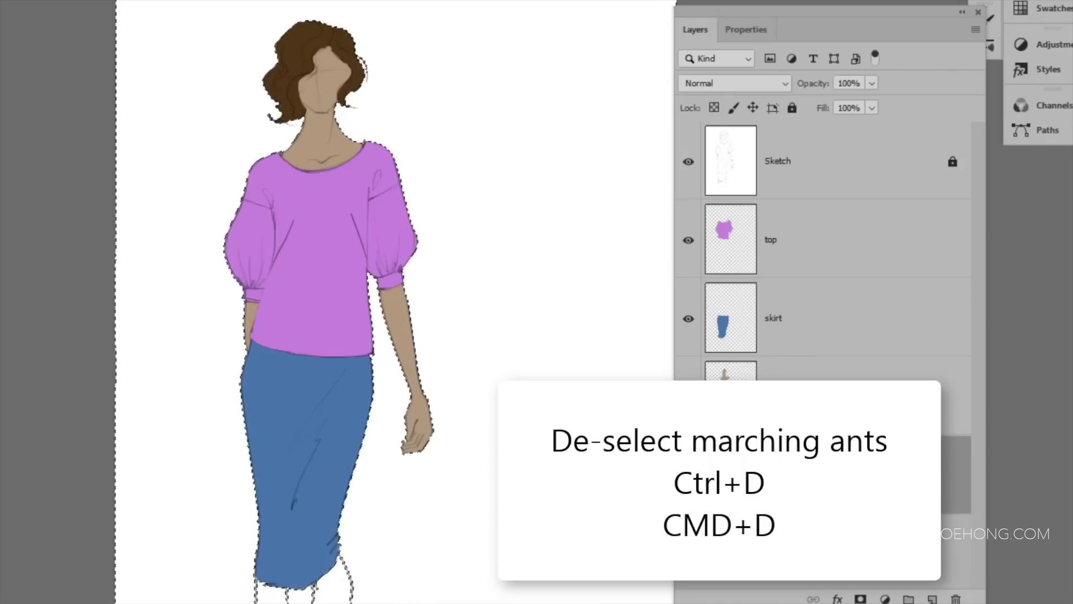
key("ctrl+d")
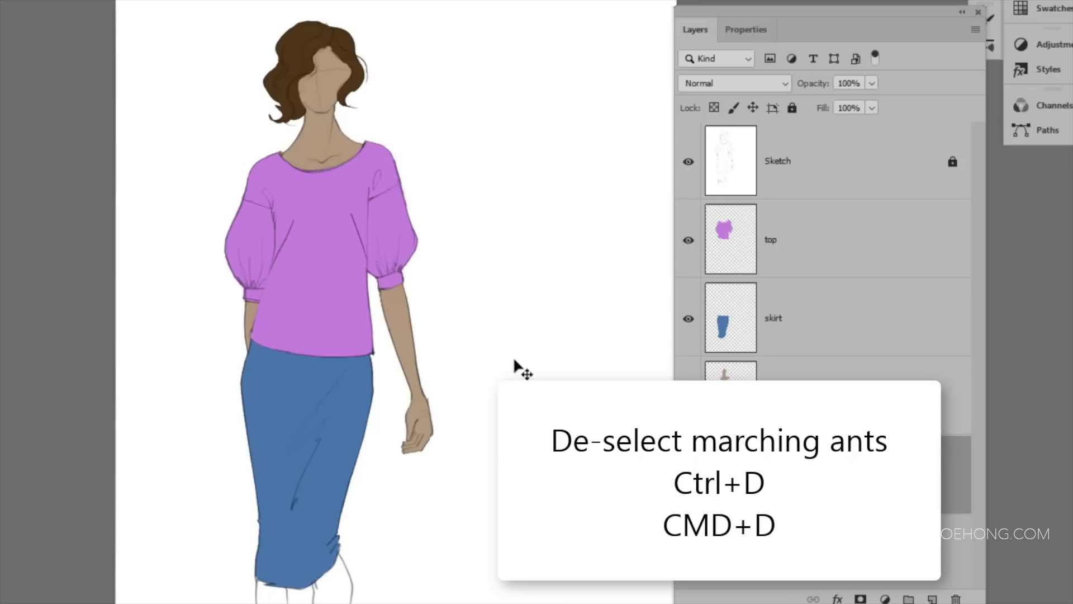
Select the Skin layer and sample the tan skin tone from the hand with the Eyedropper
scroll(515, 363, "down", 3)
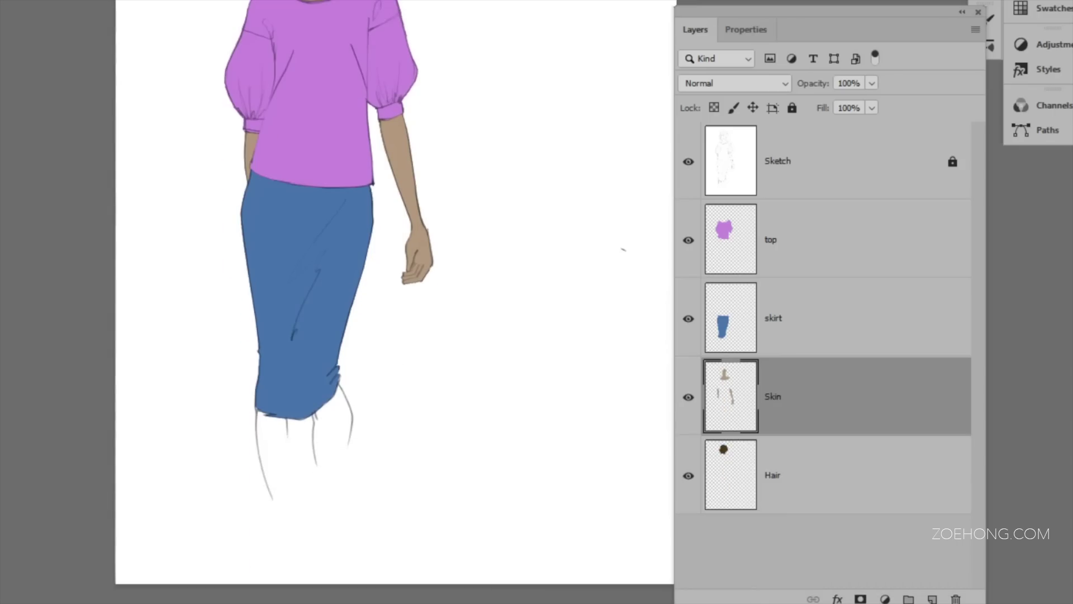
left_click_drag(300, 437, 347, 384)
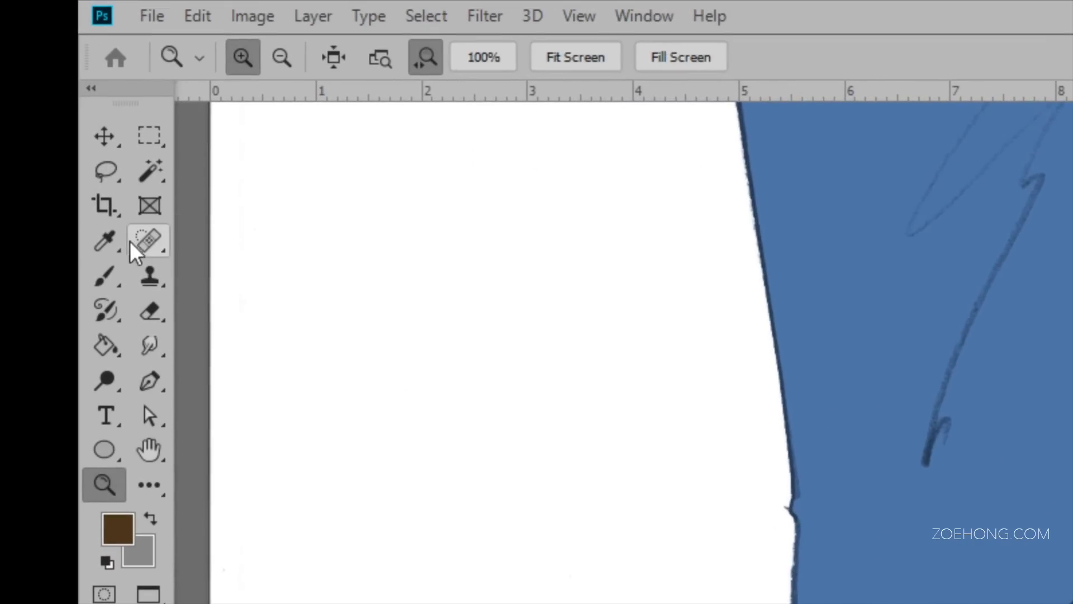
left_click(101, 241)
left_click(823, 99)
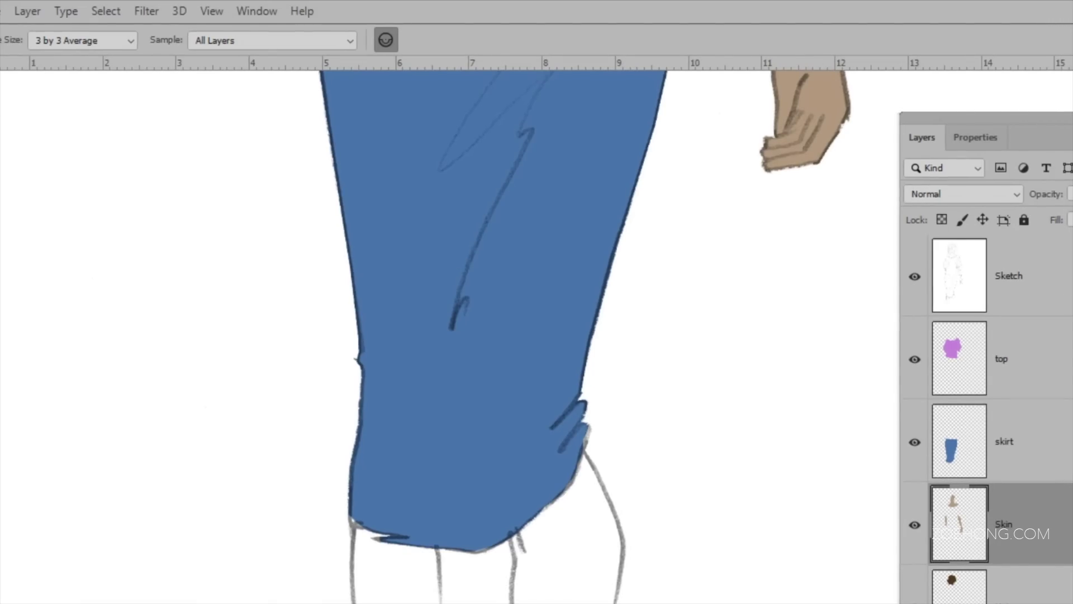
Paint the upper parts of both legs tan beneath the skirt hem with the 100 px brush
key("b")
mouse_move(395, 531)
left_mouse_down()
mouse_move(383, 541)
mouse_move(392, 603)
left_mouse_up()
left_click_drag(408, 534, 412, 589)
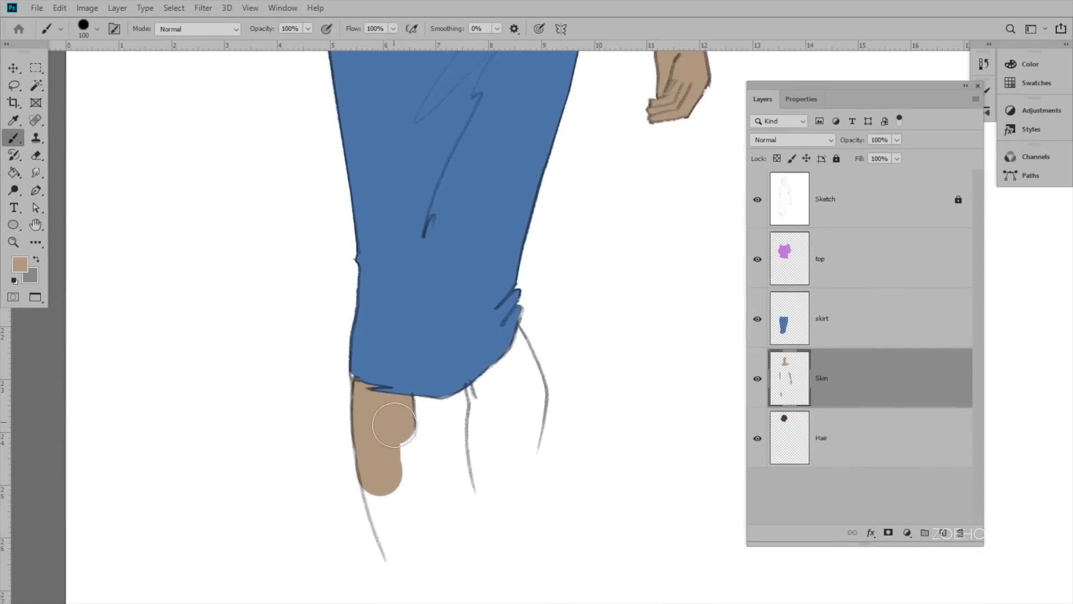
left_click_drag(394, 424, 394, 440)
mouse_move(480, 376)
left_mouse_down()
mouse_move(491, 441)
mouse_move(505, 422)
mouse_move(507, 345)
mouse_move(514, 445)
left_mouse_up()
Reduce the brush to 30 px and fill the lower ends of both legs in tan
key("bracketleft")
key("bracketleft")
key("bracketleft")
key("bracketleft")
key("bracketleft")
key("bracketleft")
key("bracketleft")
left_click_drag(482, 488, 496, 495)
left_click_drag(526, 471, 525, 477)
left_click_drag(403, 463, 409, 438)
mouse_move(388, 495)
left_mouse_down()
mouse_move(391, 549)
mouse_move(410, 524)
left_mouse_up()
Select the top layer and switch to the Burn tool, opening its exposure setting
key("ctrl+minus")
key("ctrl+minus")
key("ctrl+minus")
mouse_move(650, 150)
left_mouse_down()
mouse_move(611, 296)
mouse_move(592, 279)
left_mouse_up()
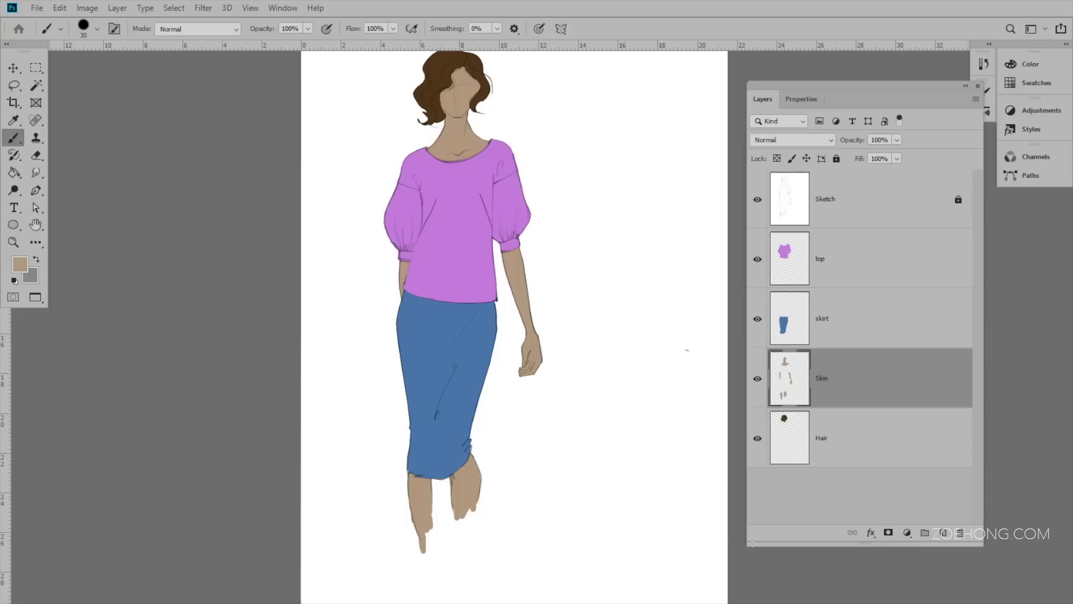
left_click(847, 261)
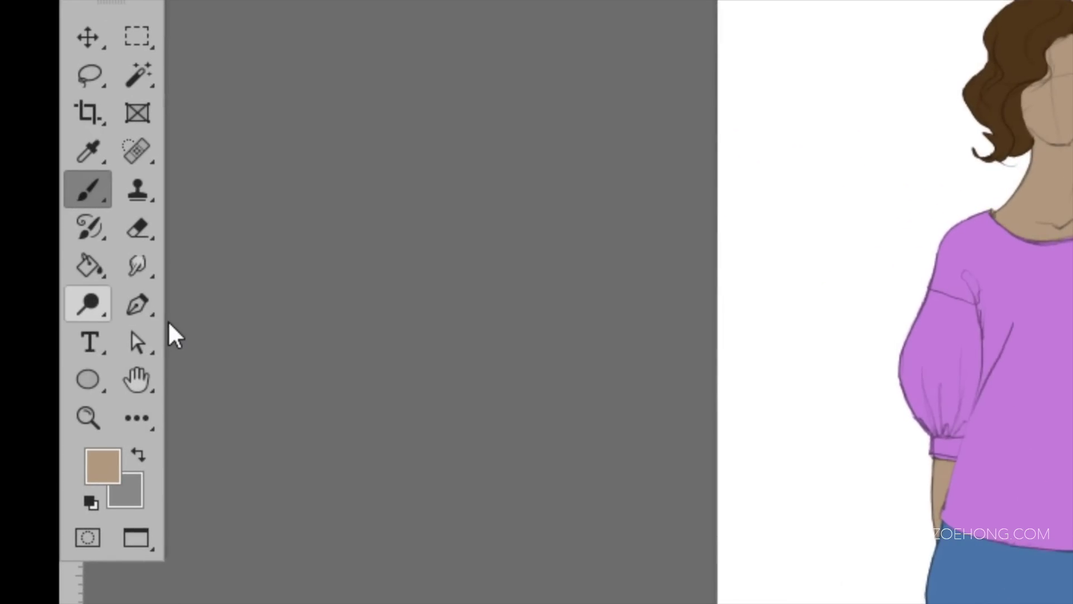
left_click(92, 307)
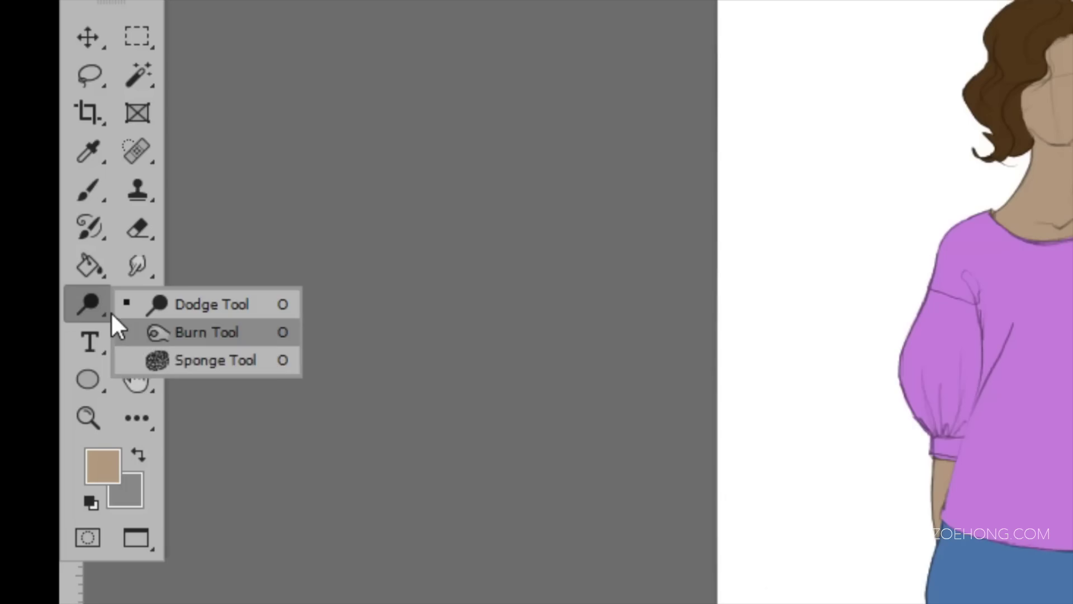
left_click(210, 332)
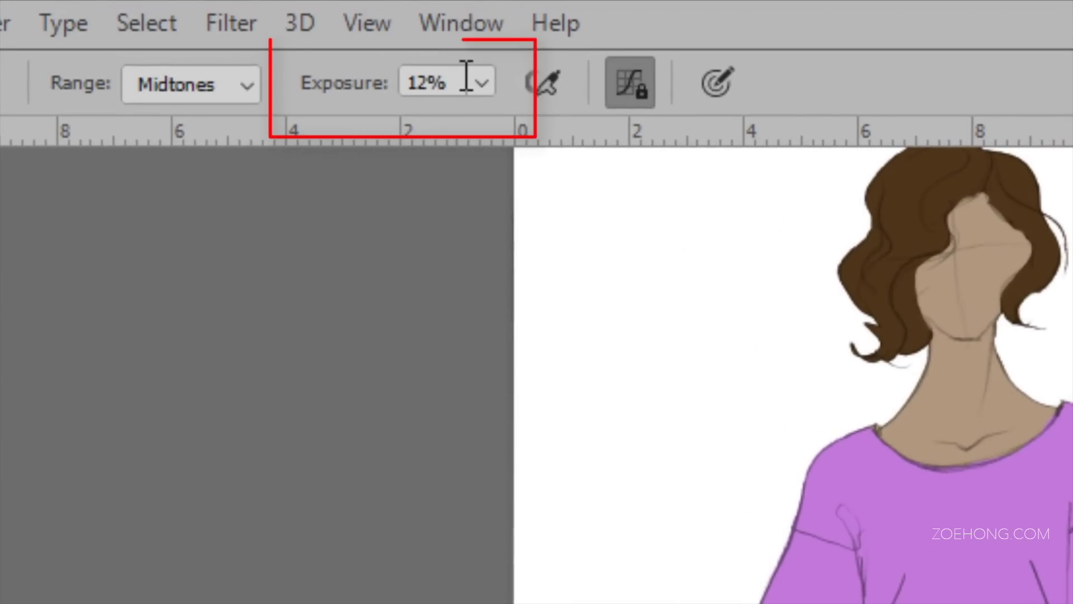
left_click(481, 83)
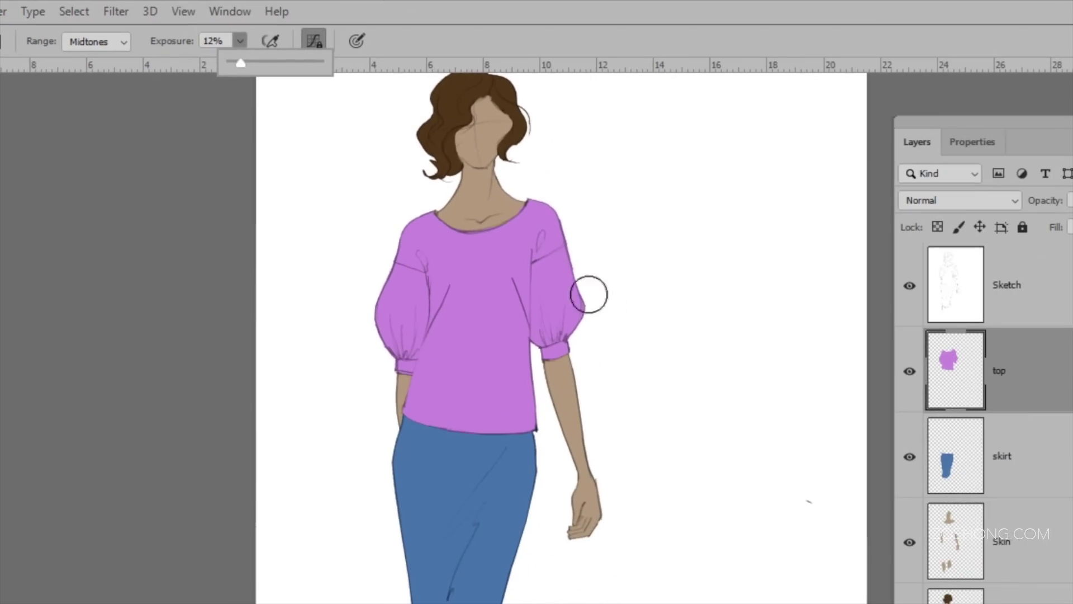
Shade the purple top's sleeves, sides and hem with the Burn tool at 12% exposure on Midtones, using a smaller brush for narrow areas
left_click(587, 338)
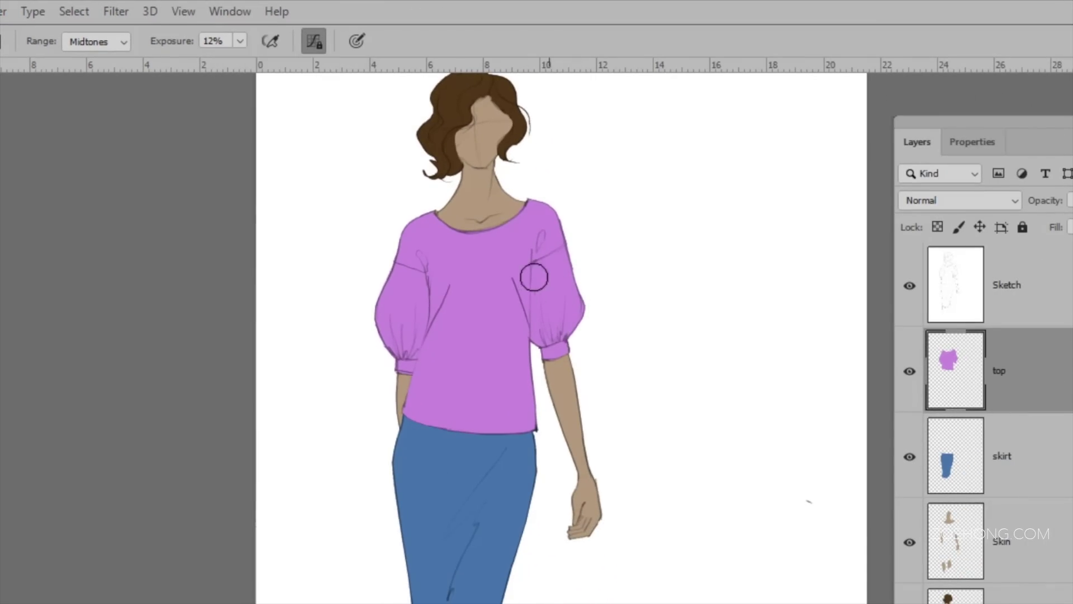
mouse_move(539, 247)
left_mouse_down()
mouse_move(541, 299)
mouse_move(534, 262)
mouse_move(556, 266)
mouse_move(548, 343)
mouse_move(570, 343)
mouse_move(567, 283)
left_mouse_up()
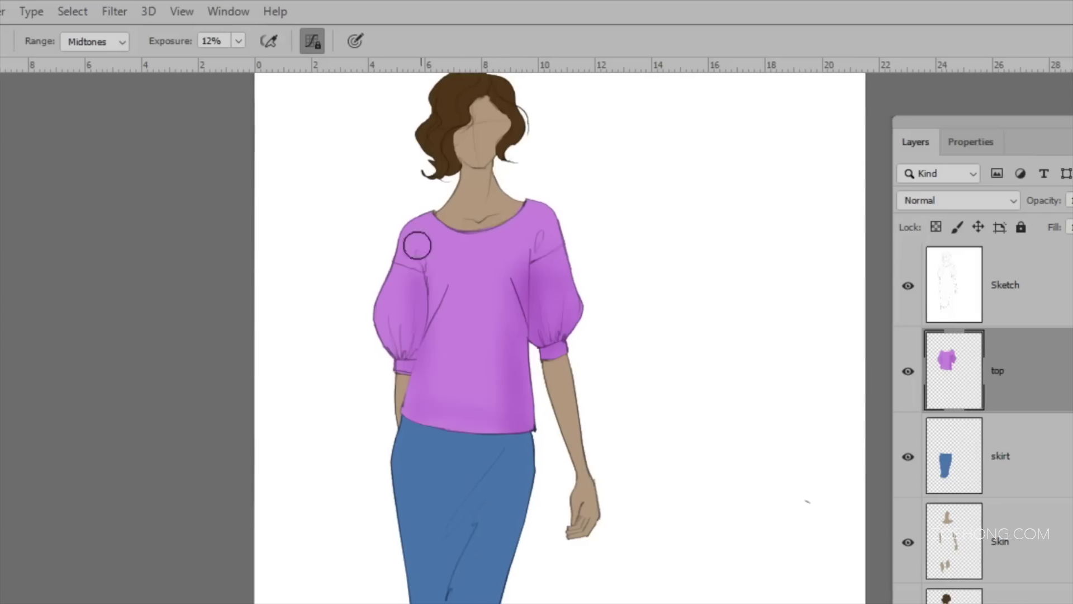
key("bracketleft")
key("bracketleft")
key("bracketleft")
left_click_drag(416, 254, 435, 314)
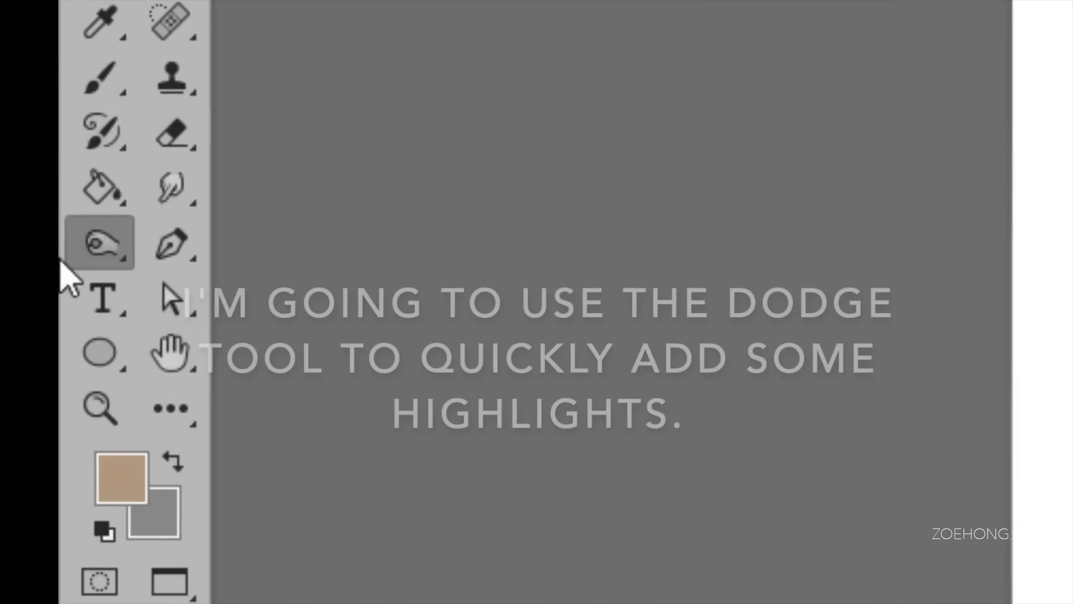
Highlight the shoulder and chest of the purple top with an enlarged Dodge brush
left_click(110, 208)
left_click(111, 241)
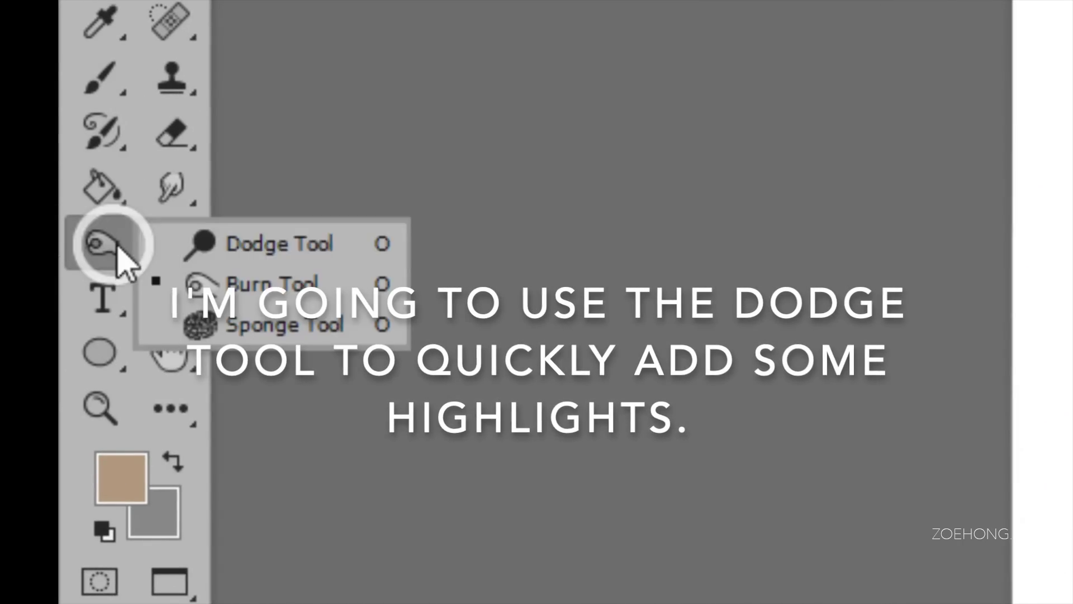
left_click(260, 248)
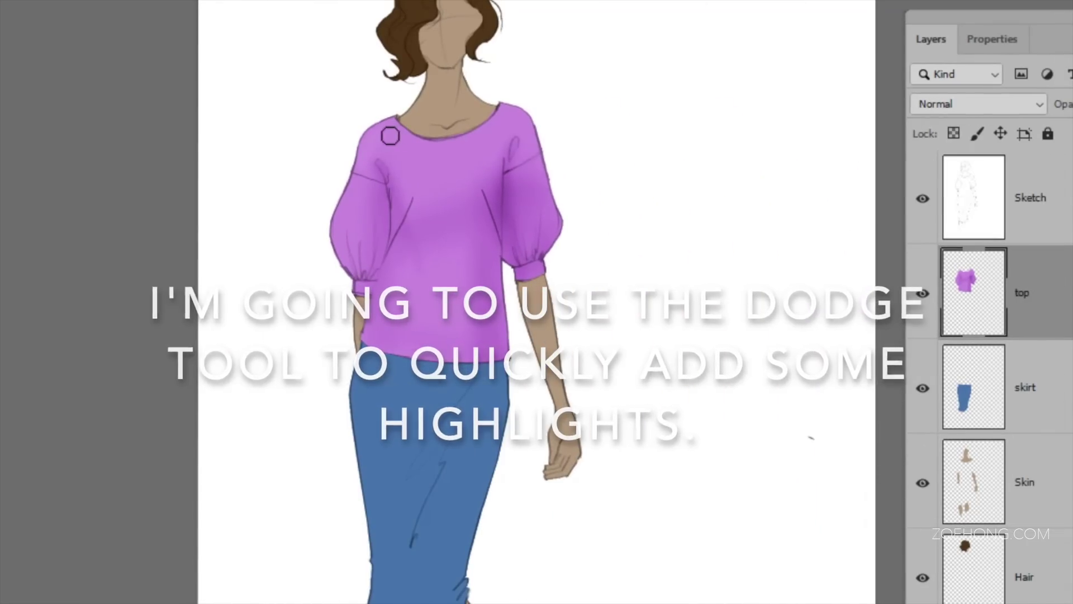
key("bracketright")
key("bracketright")
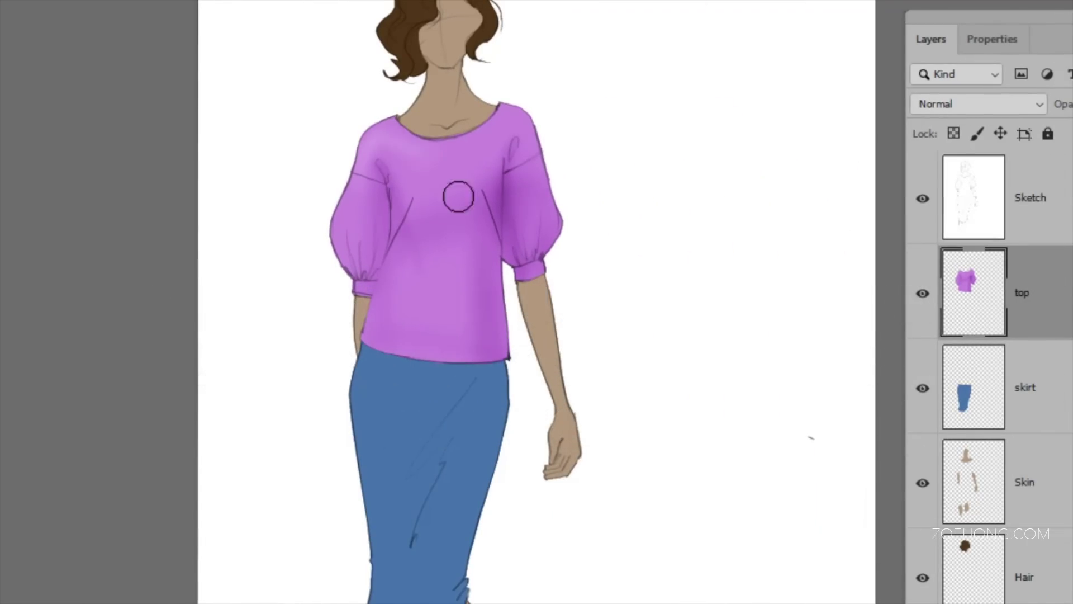
left_click_drag(458, 197, 412, 185)
Dodge the lower front of the top with a larger brush and the outer puff sleeve with a 30 px brush
key("bracketright")
key("bracketright")
left_click_drag(442, 335, 419, 287)
key("bracketleft")
key("bracketleft")
left_click_drag(357, 198, 364, 265)
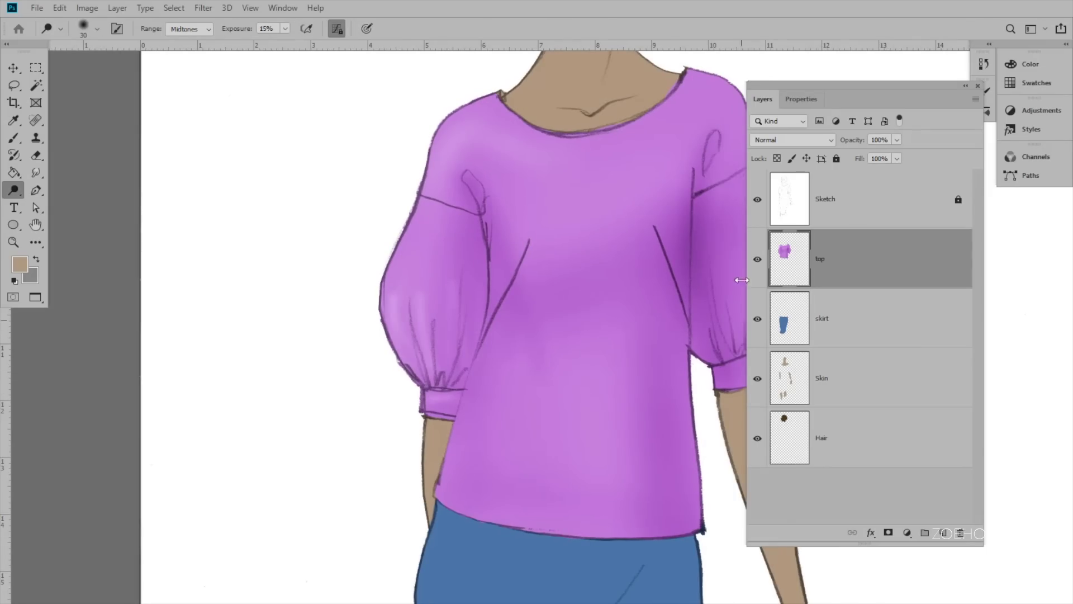
Deepen the folds of the shadowed puff sleeve with the 30 px Burn brush and add highlights between them with Dodge at 15% exposure
key("shift+o")
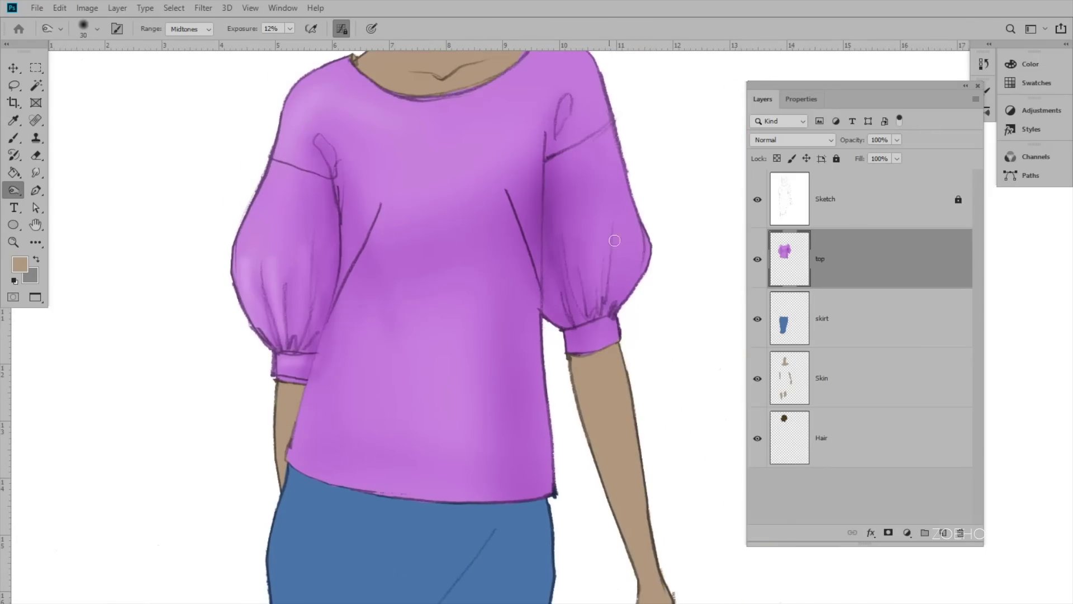
mouse_move(615, 240)
left_mouse_down()
mouse_move(606, 335)
mouse_move(629, 162)
left_mouse_up()
right_click(15, 192)
left_click(56, 192)
left_click_drag(589, 312, 572, 271)
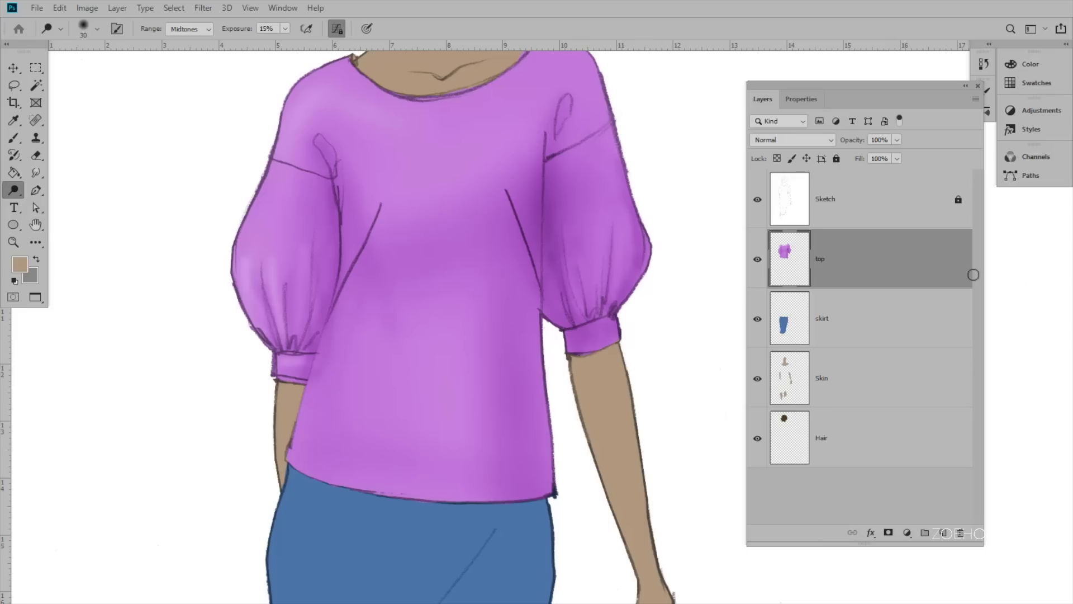
Select the skirt layer and darken the waist beneath the top's hem with the 70 px Burn brush at 12% exposure
left_click(834, 333)
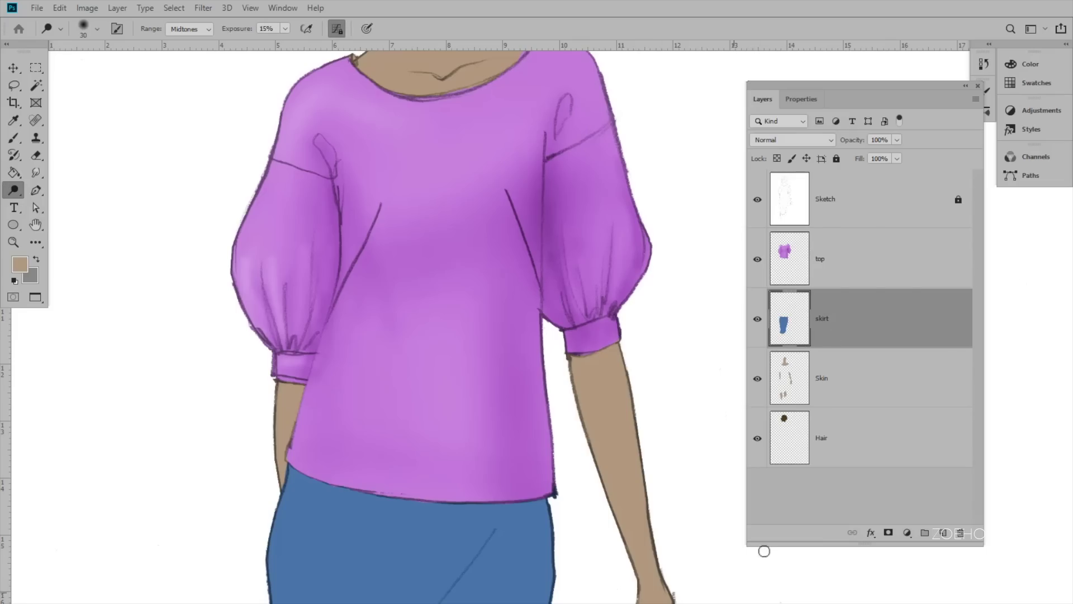
left_click_drag(543, 435, 569, 56)
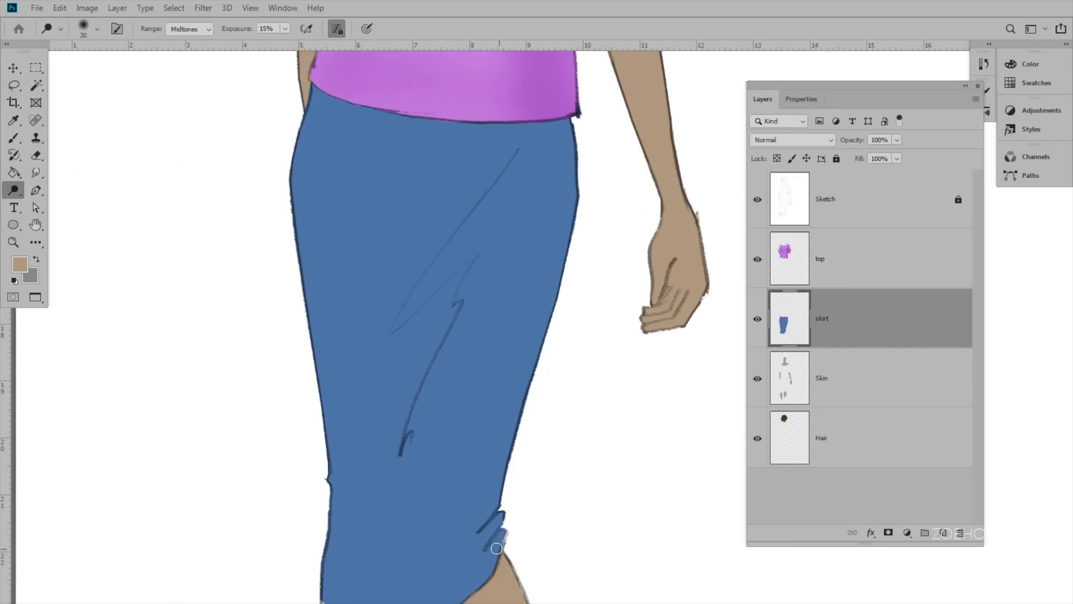
key("ctrl+minus")
key("ctrl+minus")
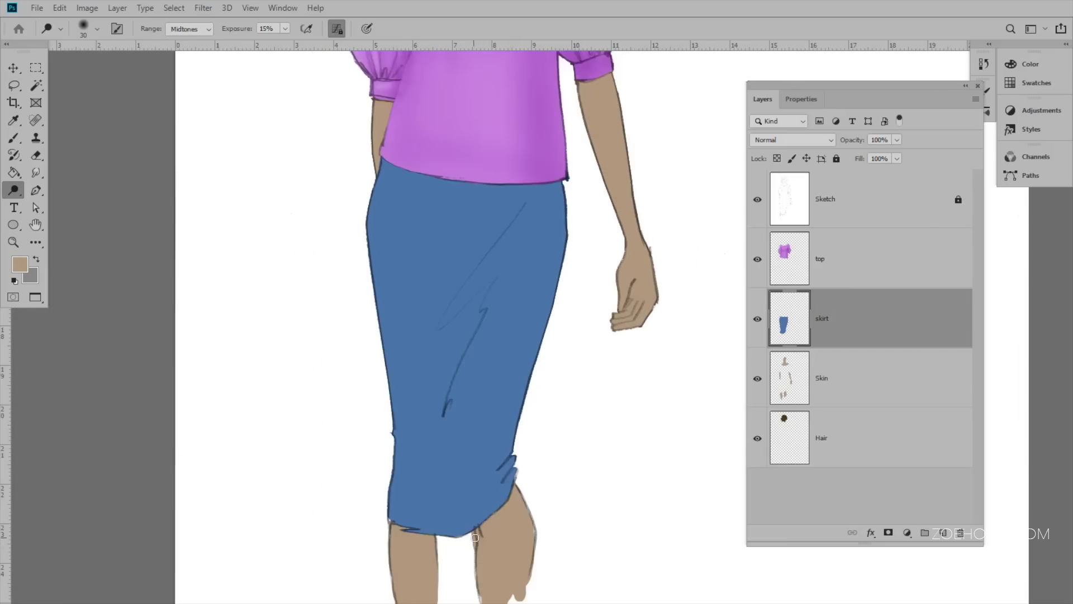
left_click_drag(596, 442, 565, 366)
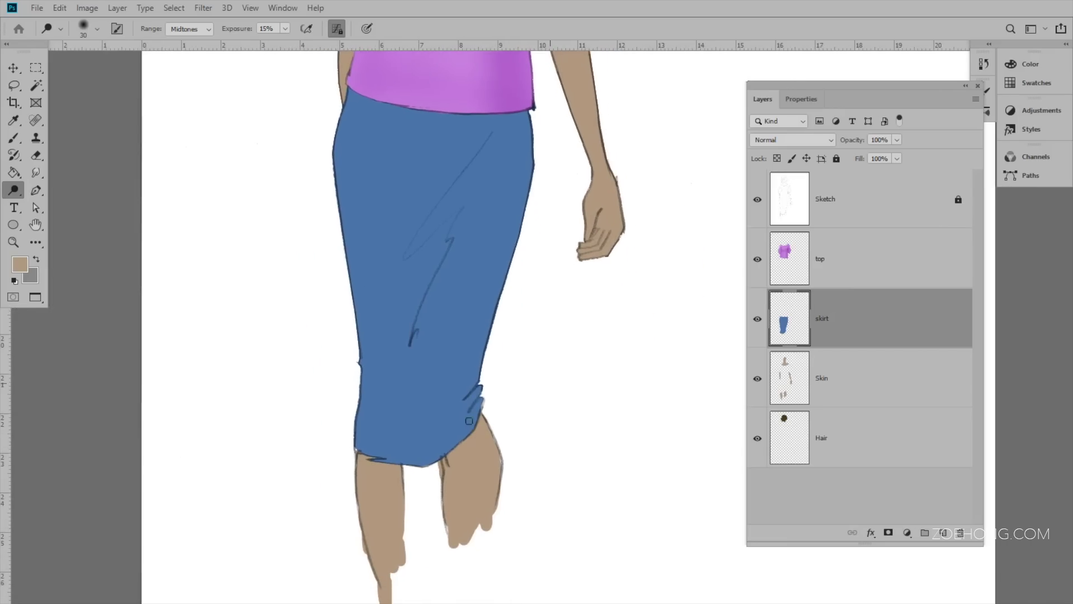
right_click(3, 195)
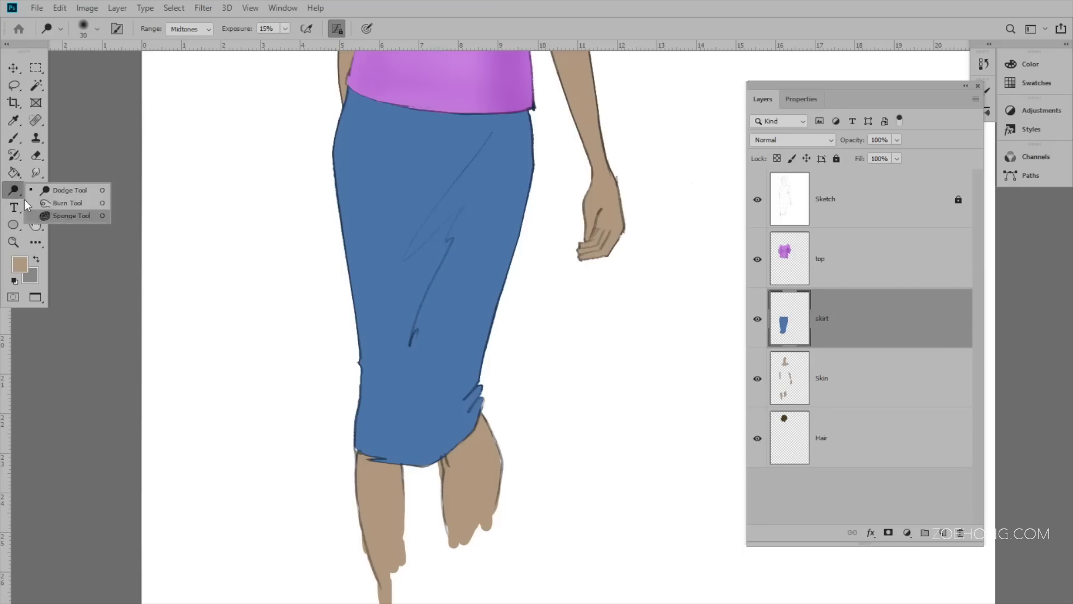
left_click(25, 199)
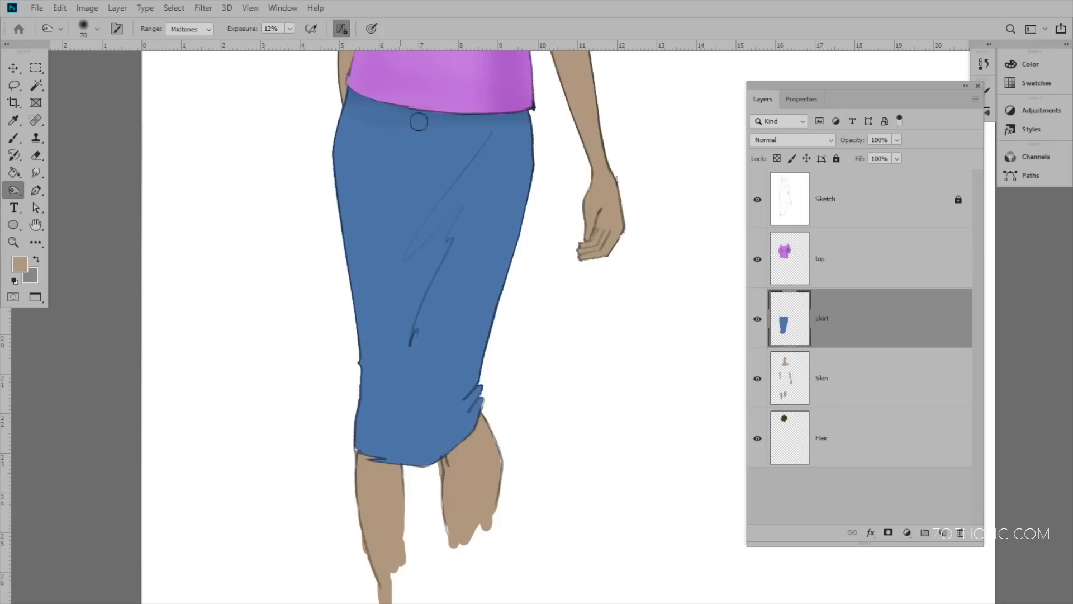
Enlarge the Burn brush to 125 px and shade both sides of the skirt and its diagonal drape folds
key("bracketright")
key("bracketright")
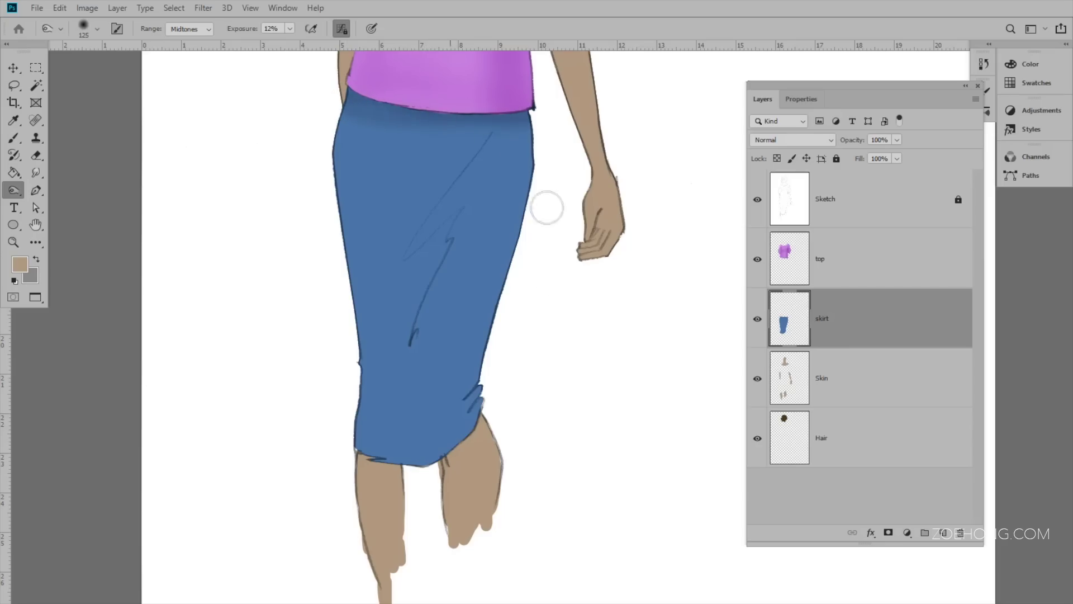
left_click_drag(529, 116, 458, 396)
left_click_drag(554, 115, 493, 313)
mouse_move(529, 244)
left_mouse_down()
mouse_move(500, 313)
mouse_move(501, 351)
left_mouse_up()
left_click_drag(333, 105, 347, 292)
left_click_drag(329, 138, 379, 413)
mouse_move(490, 136)
left_mouse_down()
mouse_move(411, 256)
mouse_move(418, 283)
mouse_move(458, 219)
mouse_move(407, 354)
left_mouse_up()
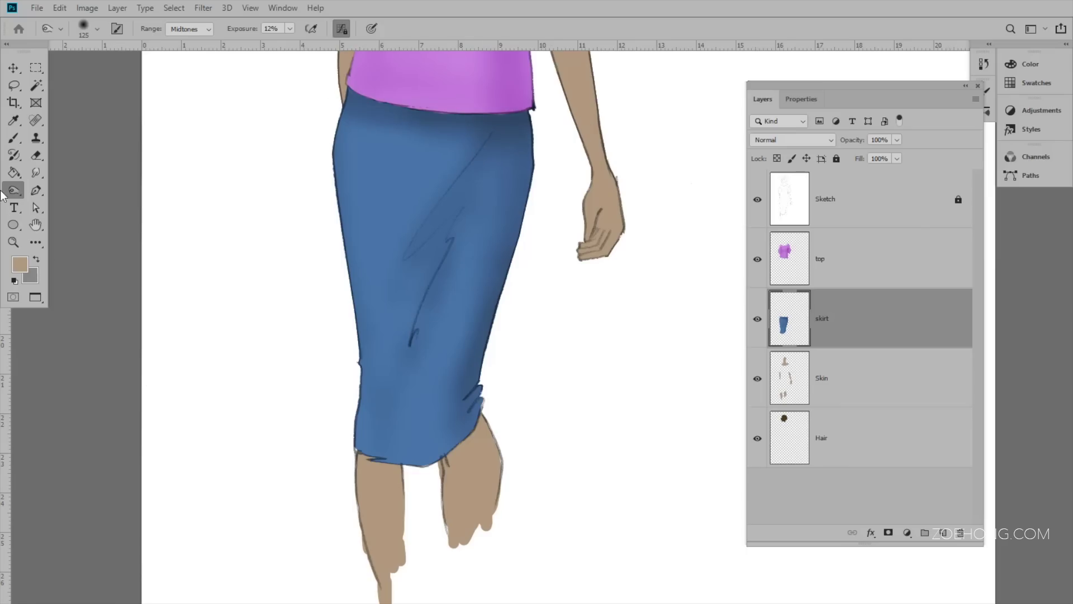
Highlight the front of the skirt with a 90 px Dodge brush at 15% exposure
right_click(18, 191)
left_click(61, 184)
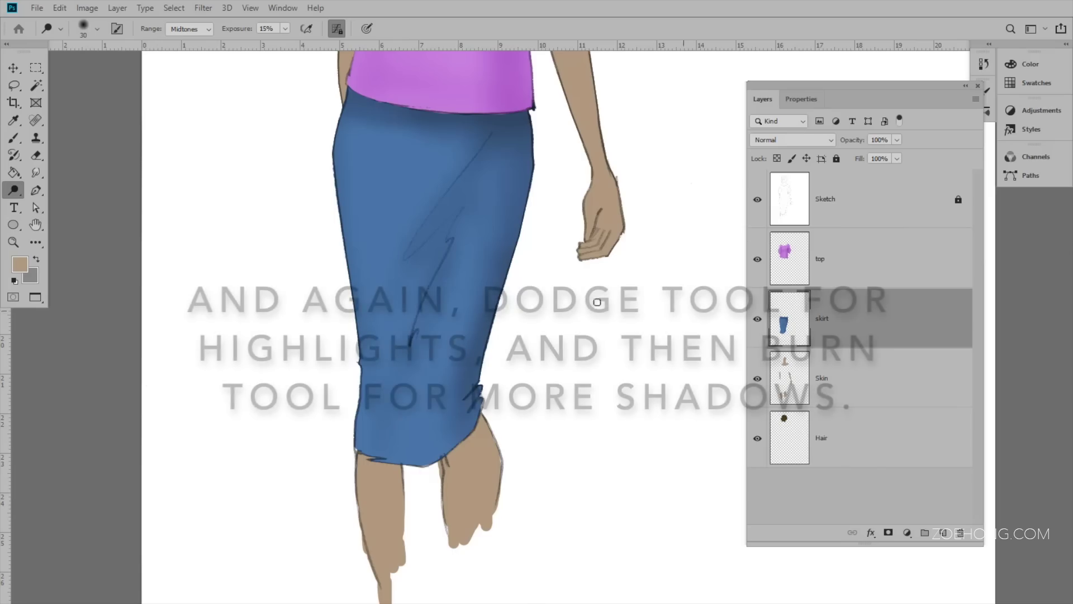
key("bracketright")
key("bracketright")
key("bracketright")
key("bracketright")
key("bracketright")
key("bracketright")
left_click_drag(395, 163, 391, 408)
Select the Skin layer and shade the arms and hand with the Burn tool, using a slightly smaller brush
left_click(950, 377)
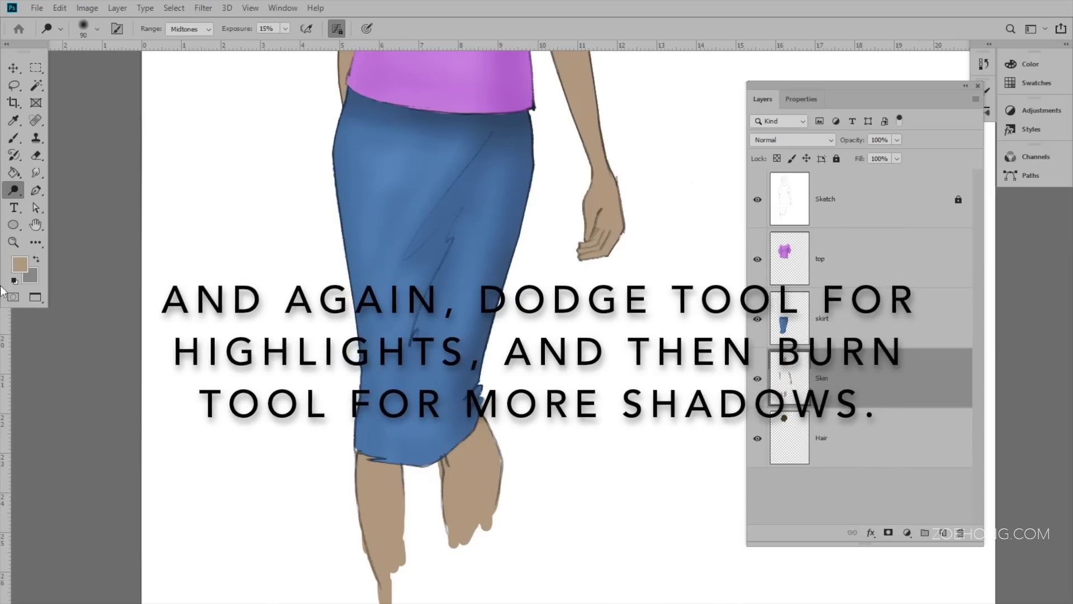
right_click(8, 192)
left_click(61, 197)
mouse_move(616, 516)
left_mouse_down()
mouse_move(668, 340)
mouse_move(645, 372)
left_mouse_up()
left_click_drag(414, 314, 360, 316)
left_click_drag(523, 265, 468, 310)
left_click_drag(536, 168, 518, 500)
key("bracketleft")
mouse_move(610, 386)
left_mouse_down()
mouse_move(570, 295)
mouse_move(599, 436)
left_mouse_up()
left_click_drag(350, 225, 378, 220)
mouse_move(575, 201)
left_mouse_down()
mouse_move(559, 205)
mouse_move(575, 202)
left_mouse_up()
Shade the neck and the side of the face with a smaller Burn brush
mouse_move(504, 73)
left_mouse_down()
mouse_move(567, 323)
mouse_move(518, 345)
left_mouse_up()
mouse_move(499, 223)
left_mouse_down()
mouse_move(498, 270)
mouse_move(514, 275)
left_mouse_up()
key("bracketleft")
key("bracketleft")
left_click_drag(492, 197, 470, 215)
left_click_drag(498, 219, 498, 233)
mouse_move(476, 111)
left_mouse_down()
mouse_move(441, 171)
mouse_move(456, 156)
left_mouse_up()
Reduce the Burn brush to 50 px on the Hair layer, and highlight the hair's crown and front waves with the 90 px Dodge brush
left_click(860, 437)
key("bracketleft")
key("bracketleft")
key("bracketleft")
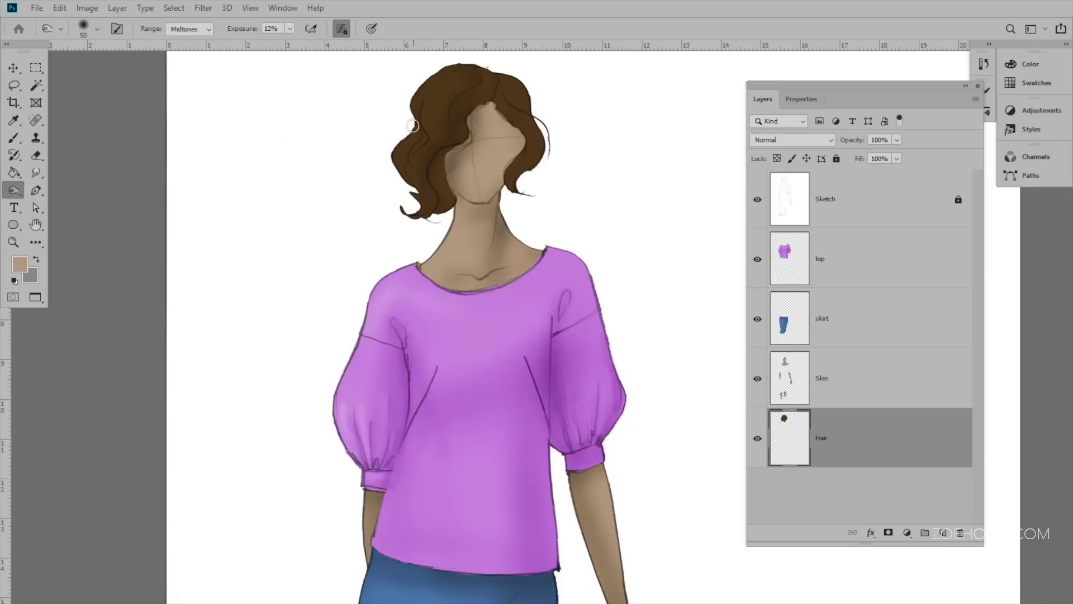
right_click(14, 189)
left_click(50, 192)
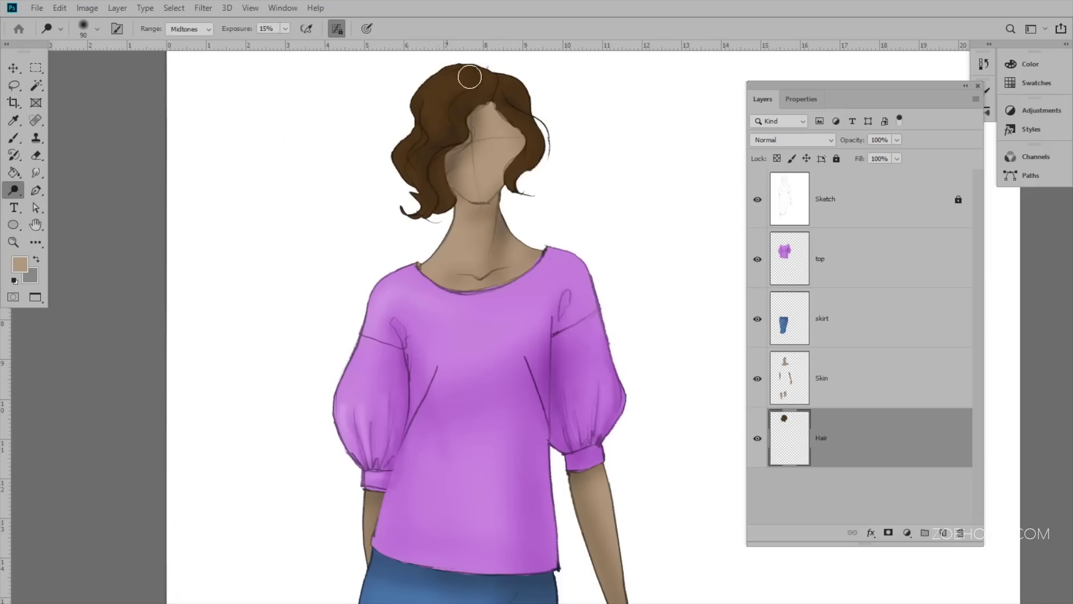
left_click_drag(470, 76, 434, 145)
left_click_drag(529, 110, 523, 95)
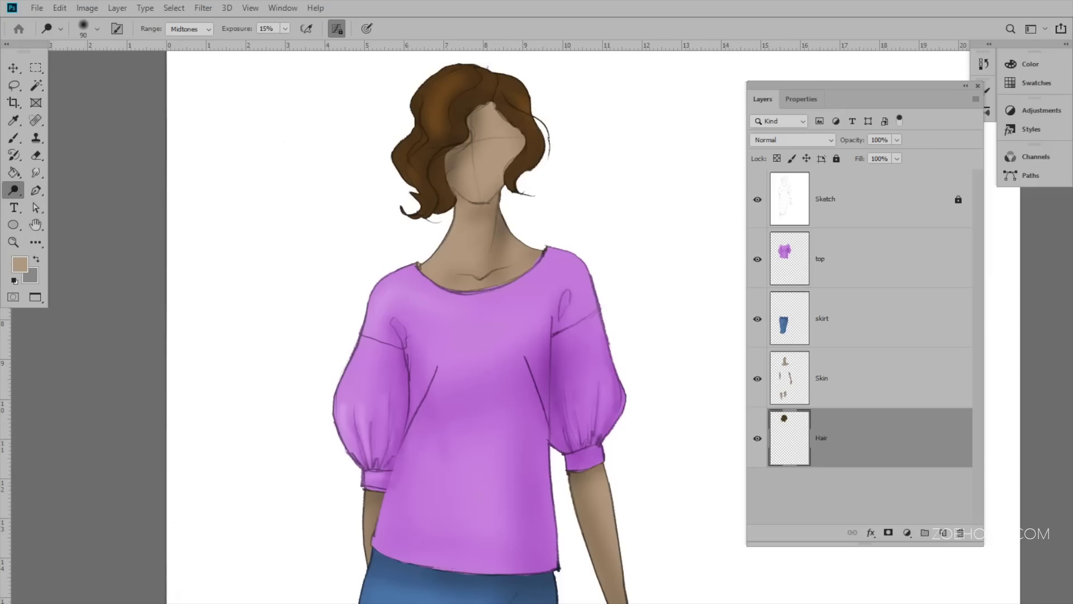
Add 18.23% monochromatic Gaussian noise to the top layer as fabric texture
key("ctrl+minus")
key("ctrl+minus")
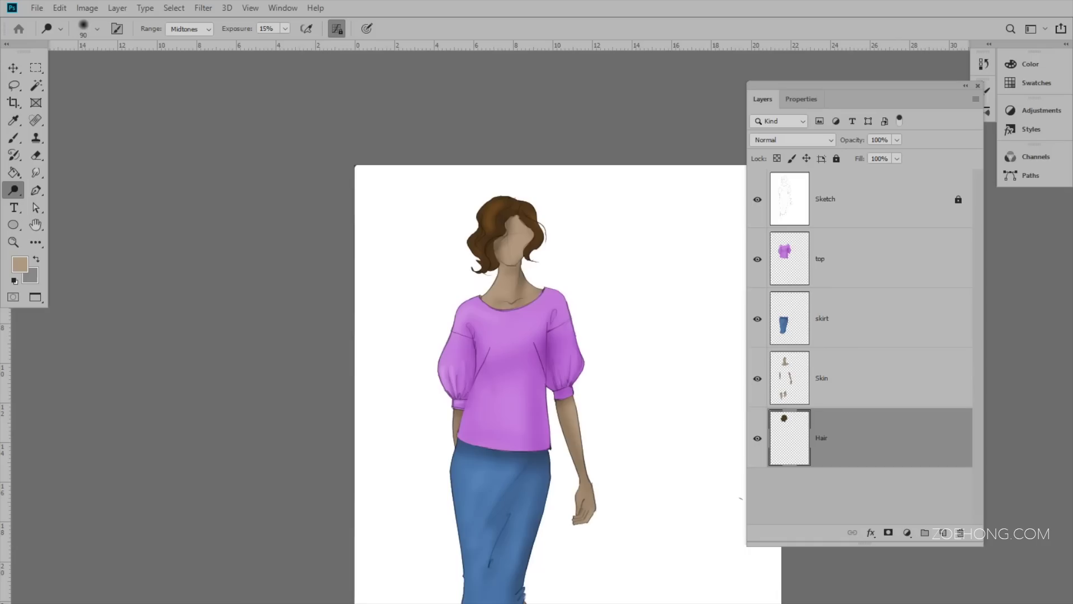
left_click_drag(665, 548, 570, 433)
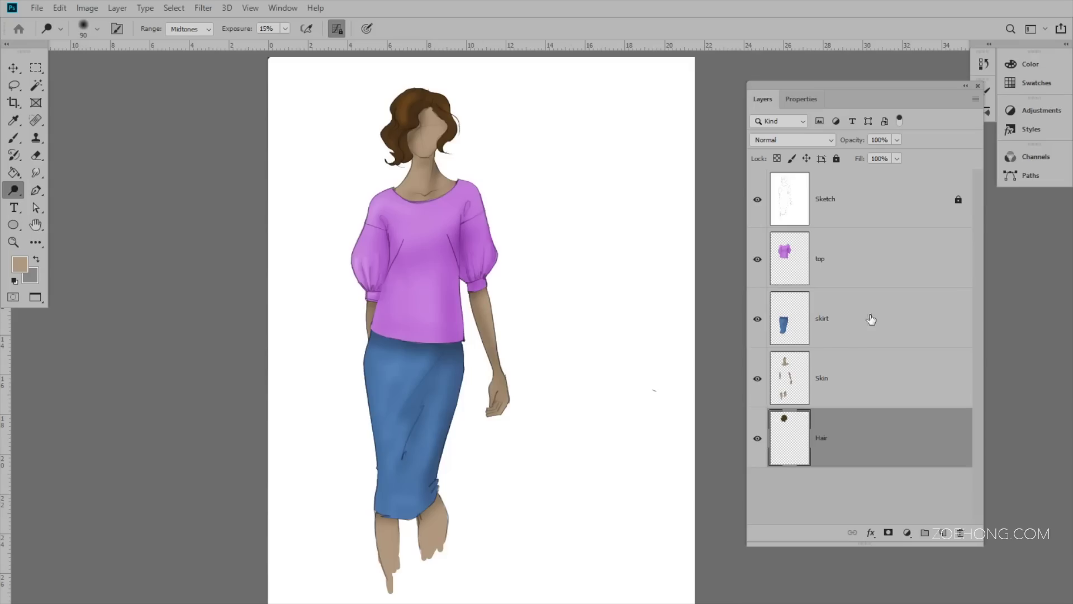
left_click(857, 254)
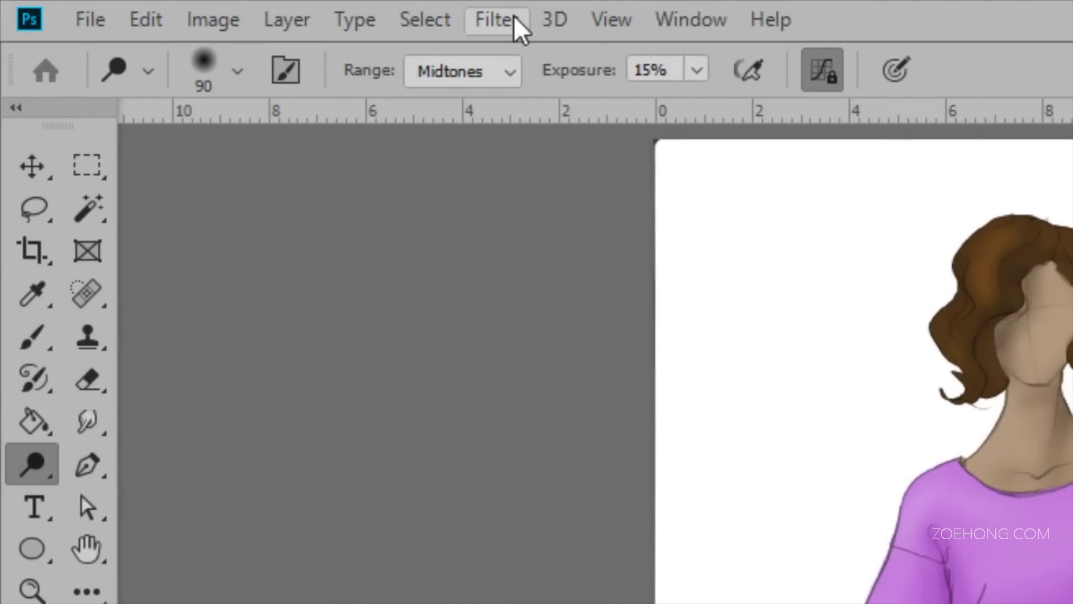
left_click(514, 16)
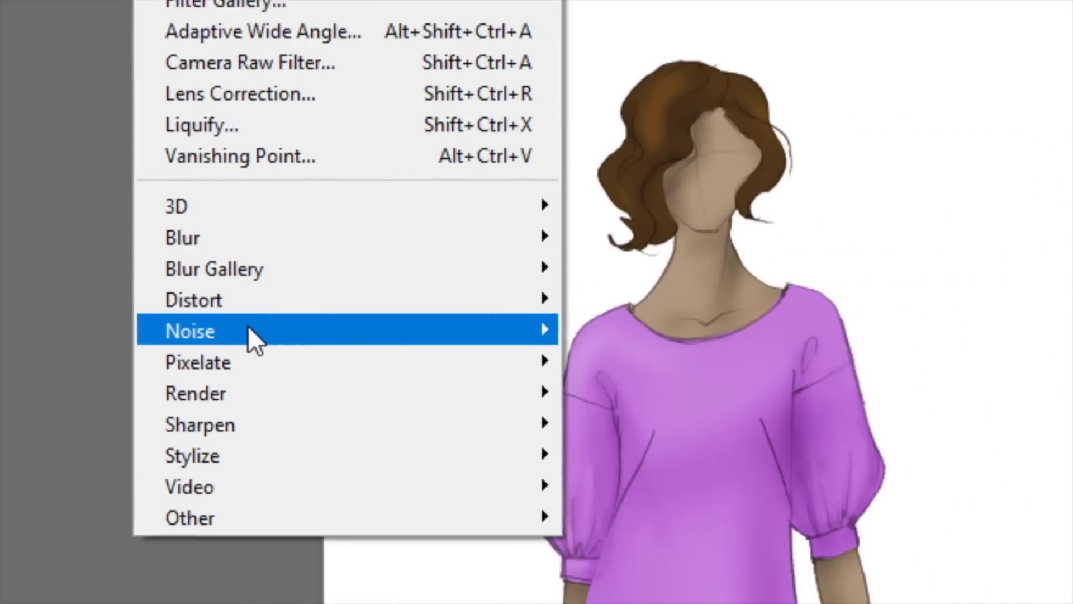
mouse_move(404, 333)
left_click(590, 335)
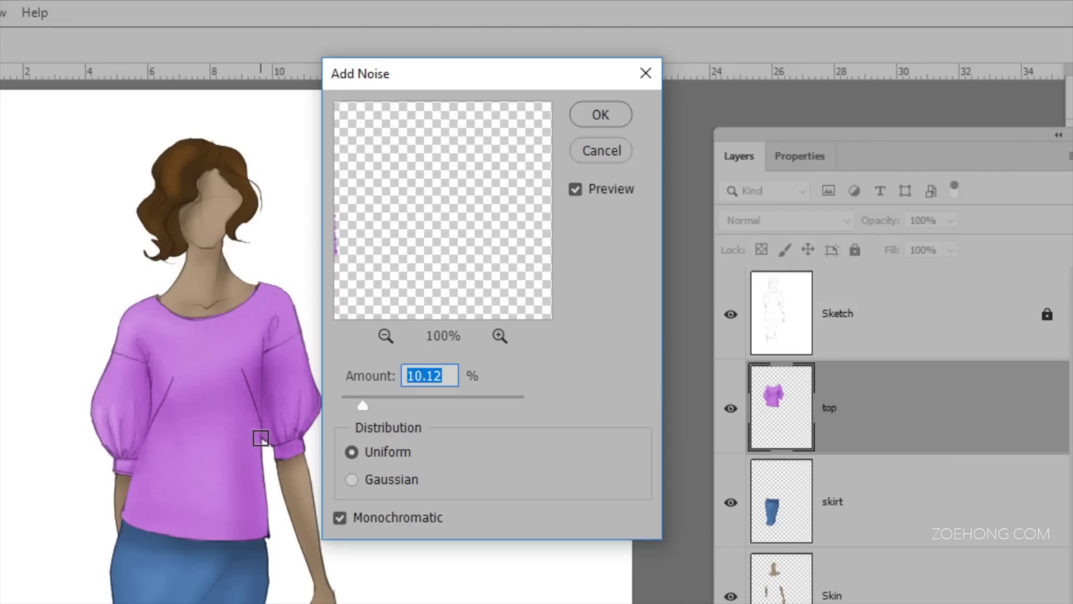
left_click_drag(364, 406, 381, 402)
left_click(352, 479)
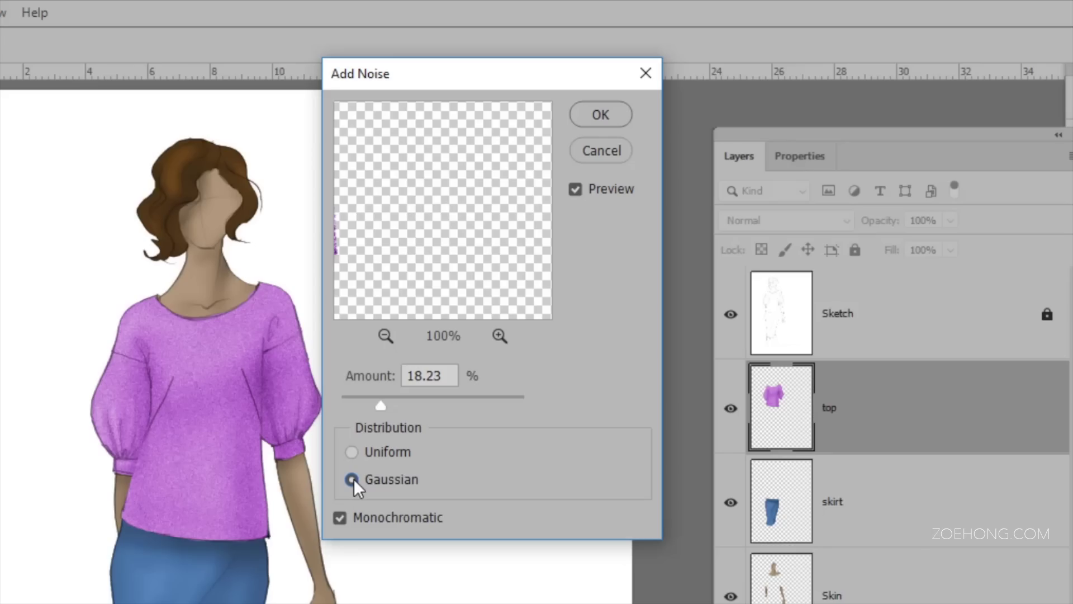
left_click(352, 452)
left_click(589, 117)
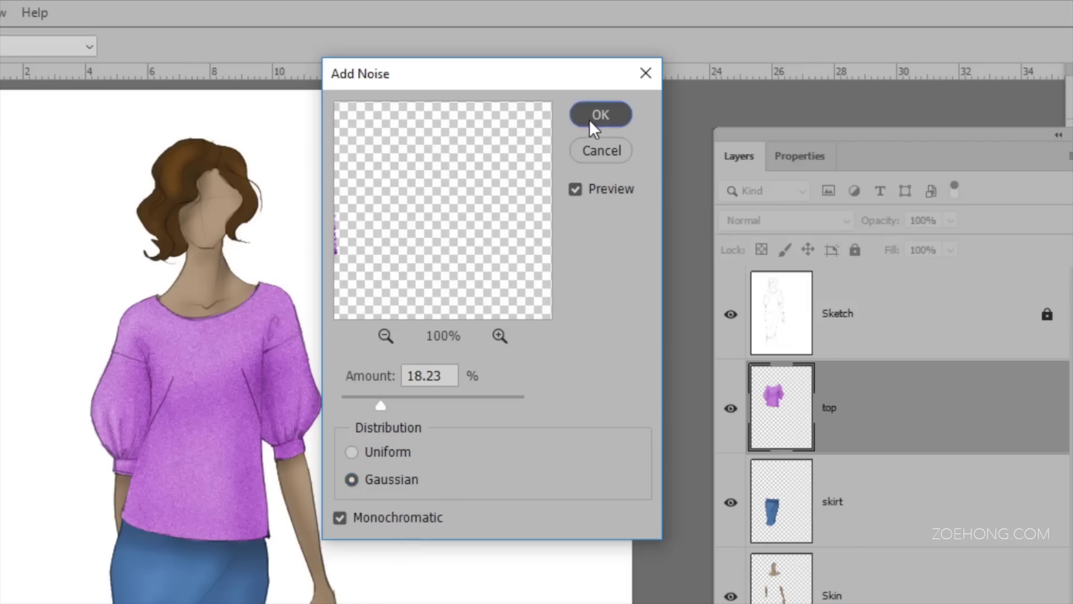
Add 18.23% monochromatic noise with Uniform distribution to the skirt layer
left_click(864, 512)
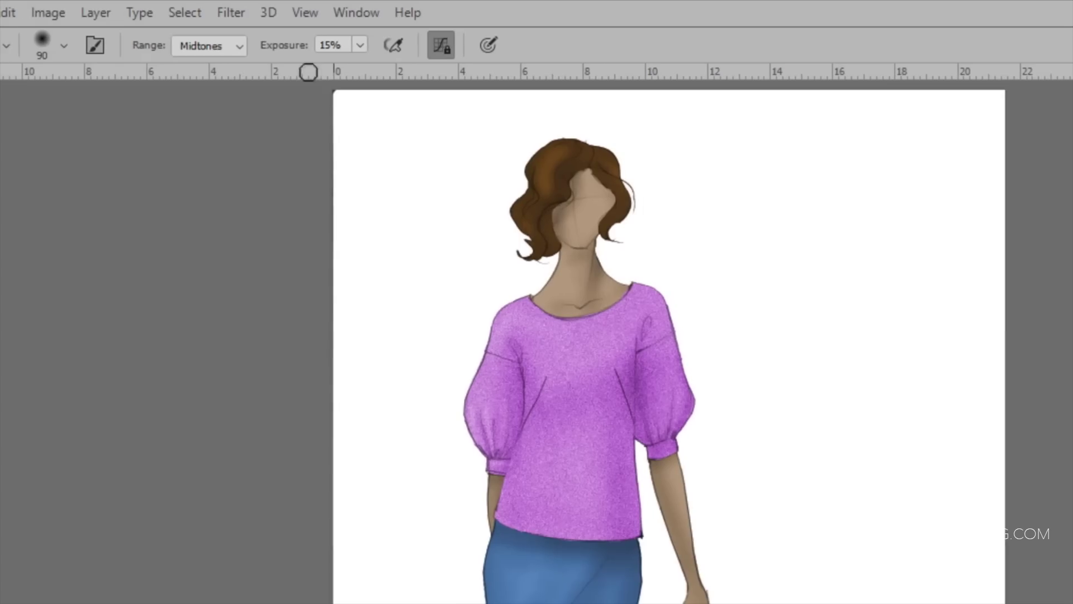
left_click(232, 11)
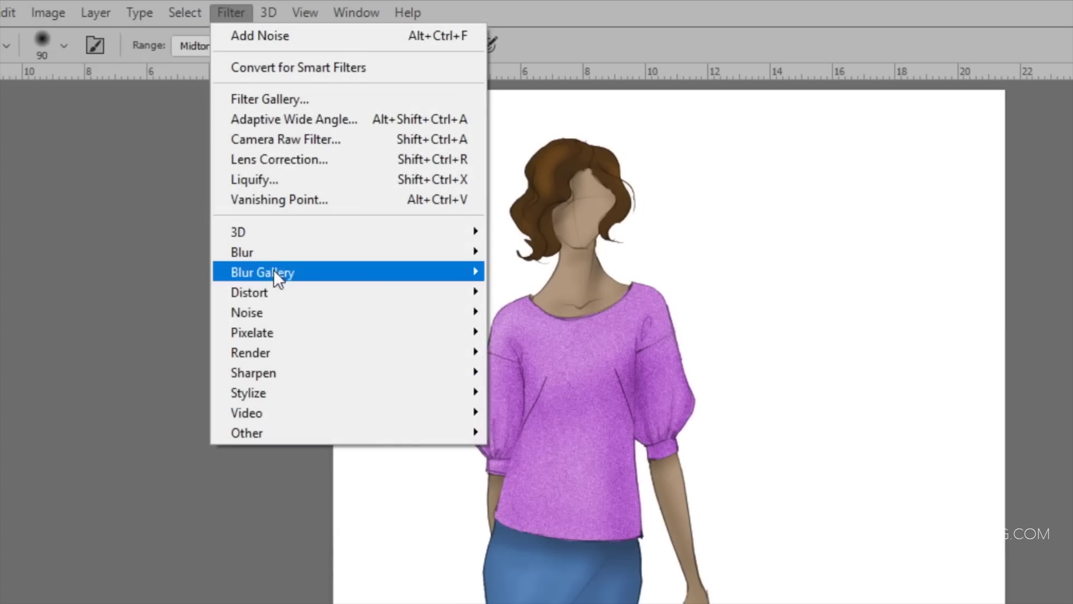
mouse_move(294, 312)
left_click(525, 312)
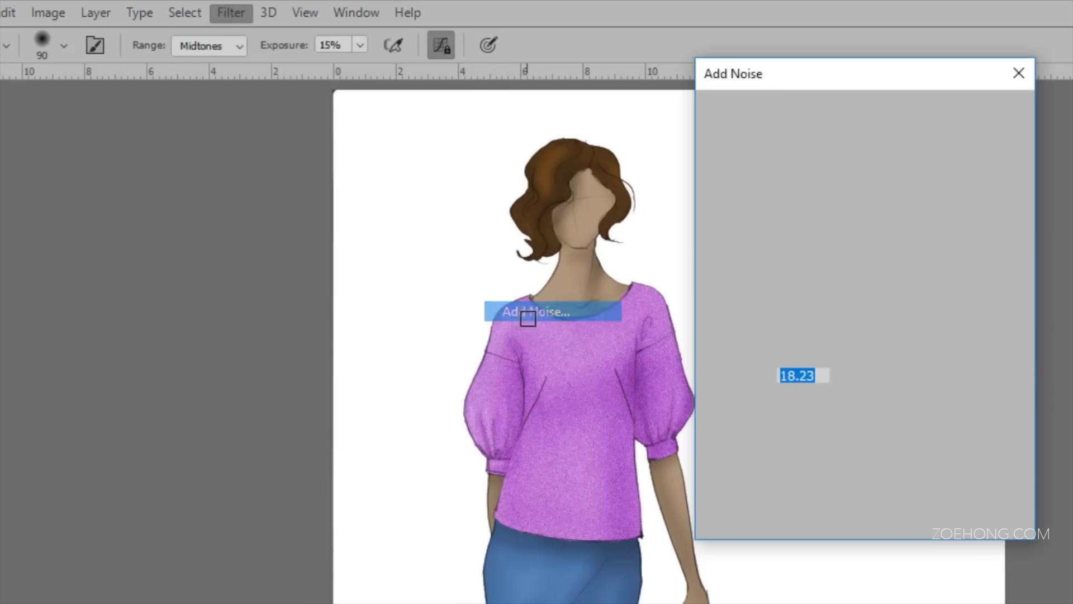
left_click_drag(777, 260, 923, 148)
left_click_drag(807, 213, 874, 214)
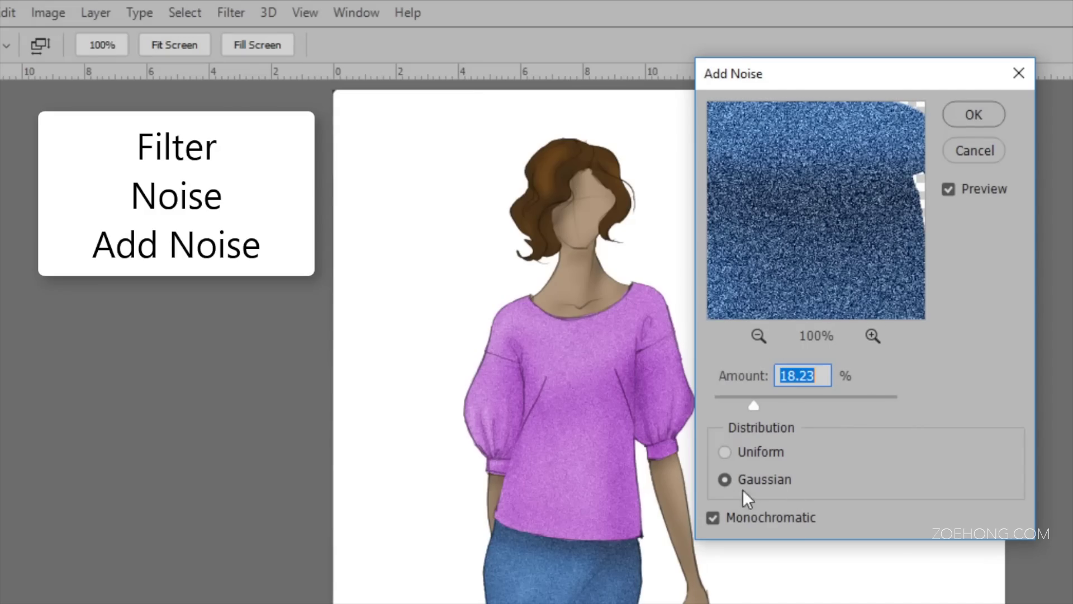
left_click(722, 451)
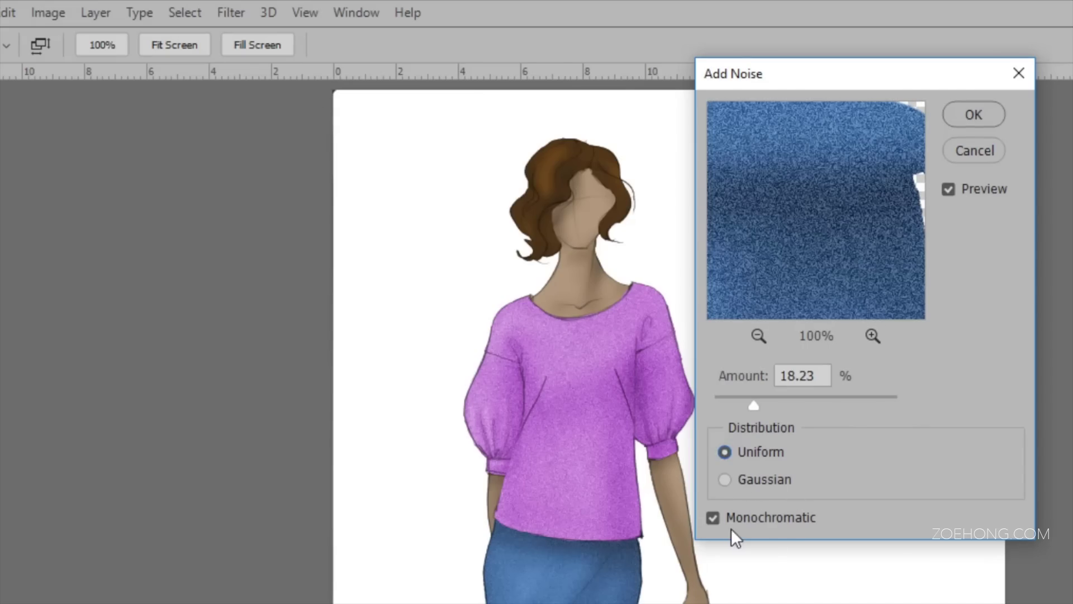
left_click(974, 115)
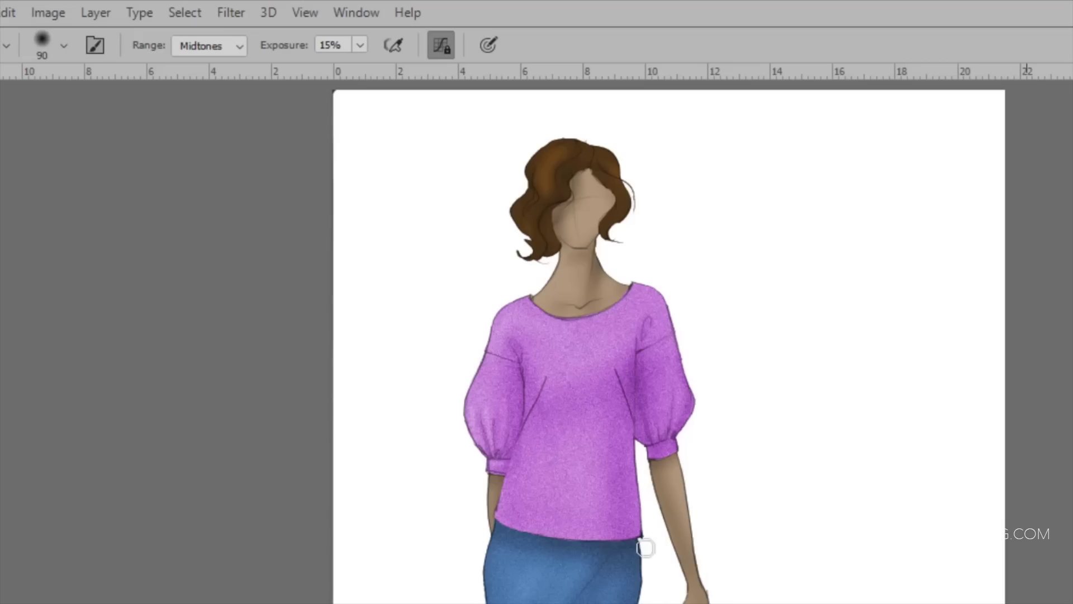
scroll(794, 443, "down", 2)
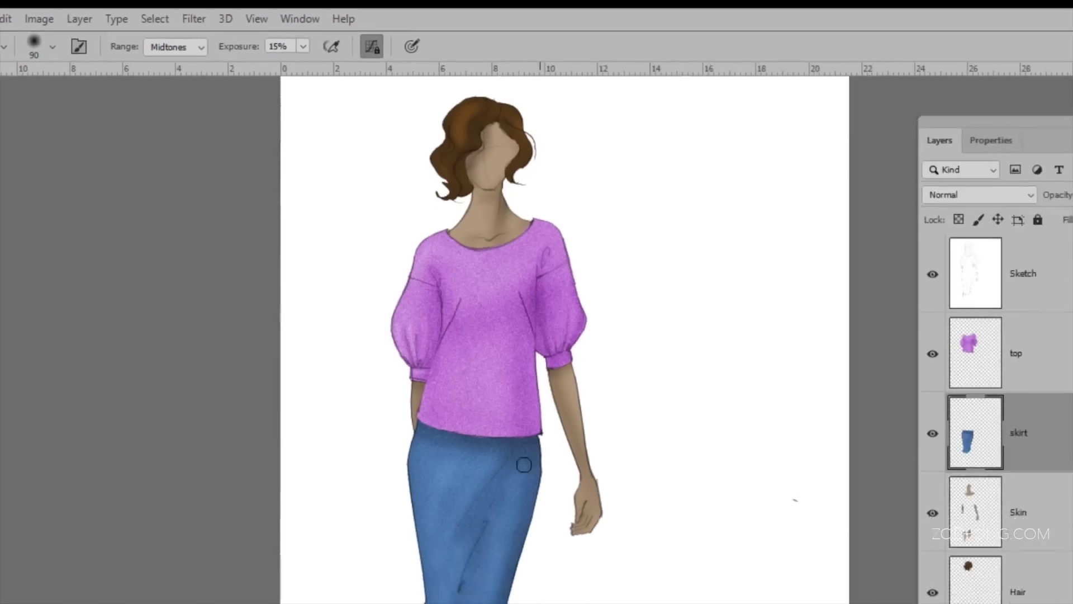